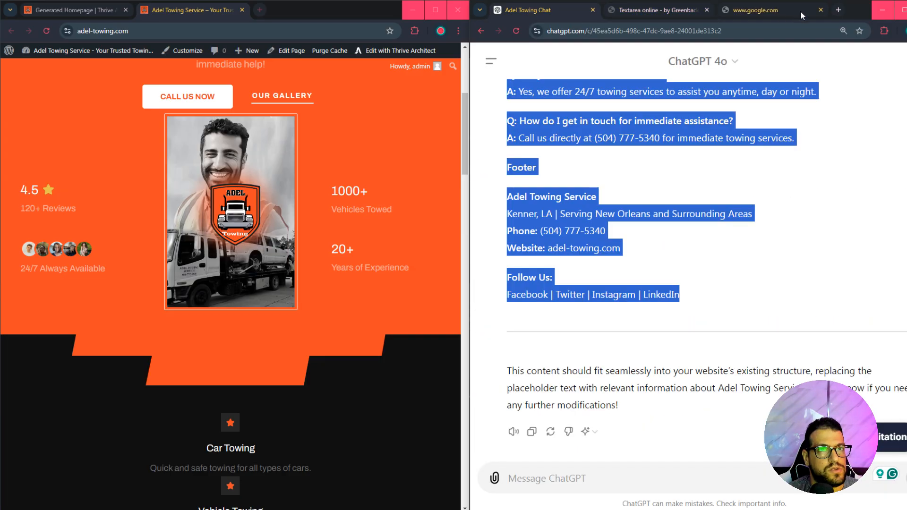
# Step: Maximize the ChatGPT window and begin a message reading "now i need to generate images for the website"
pyautogui.click(901, 9)
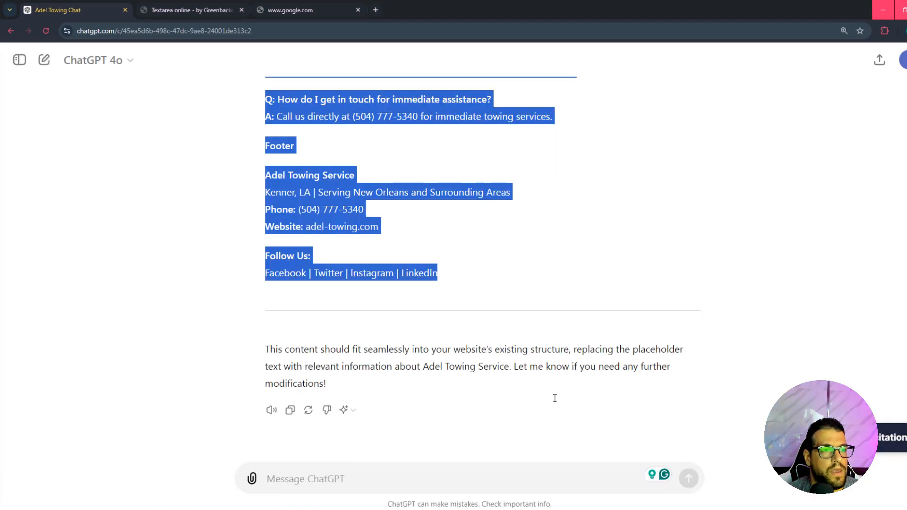
pyautogui.click(888, 509)
pyautogui.click(390, 480)
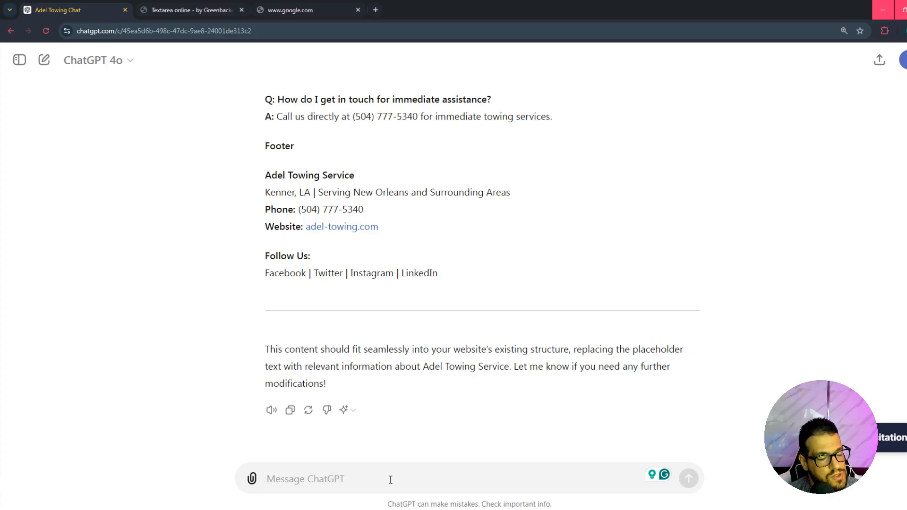
pyautogui.write('now')
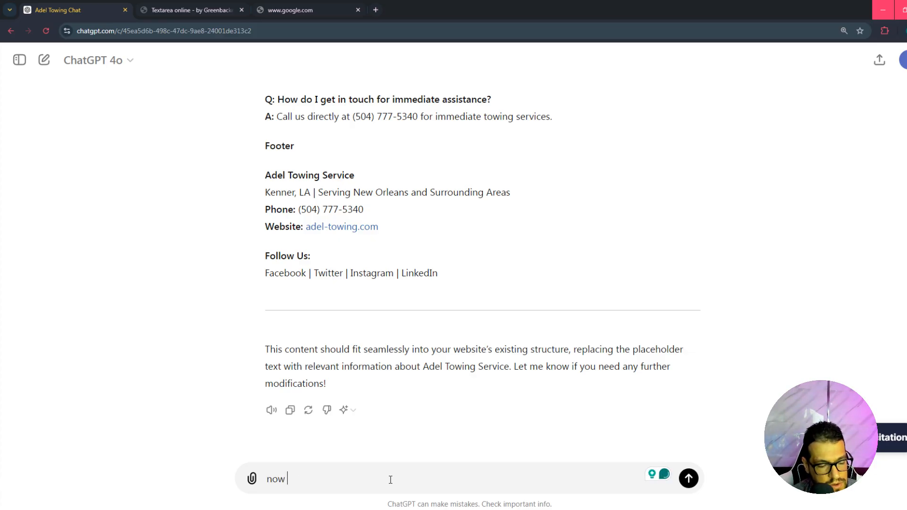
pyautogui.write(' i need ')
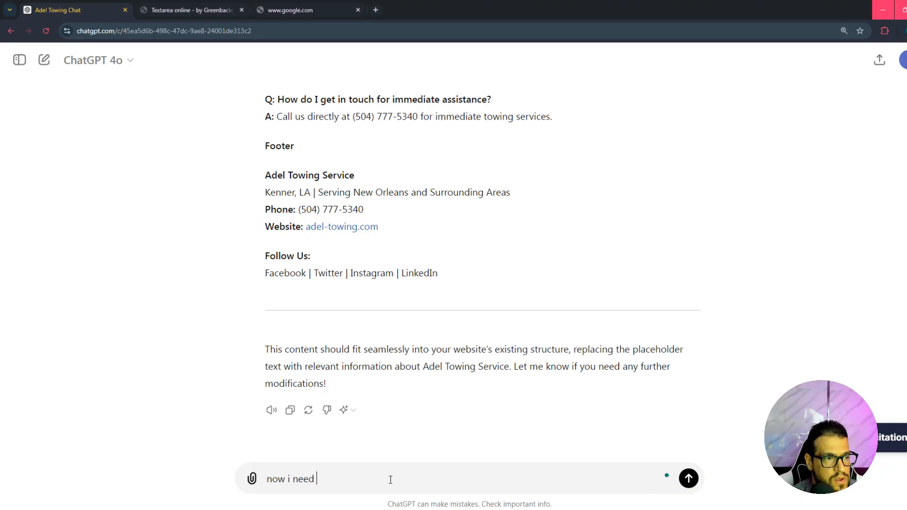
pyautogui.write('to generate ')
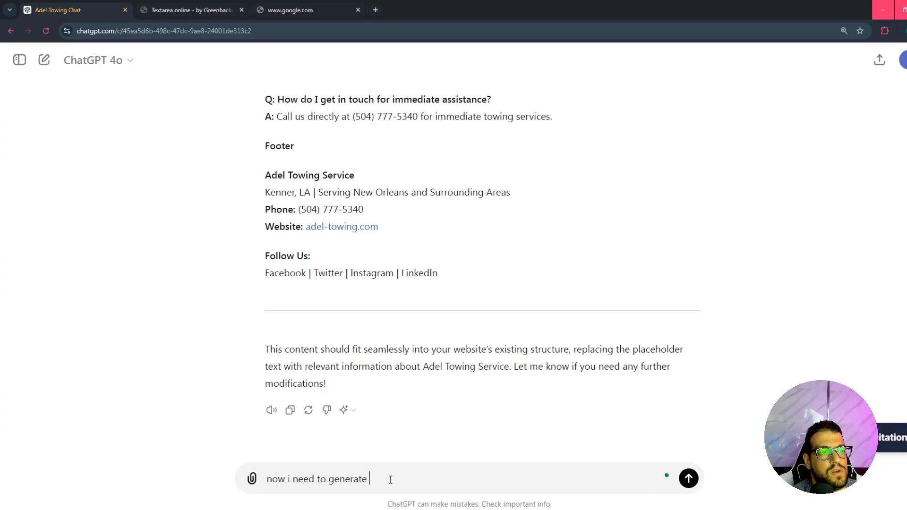
pyautogui.write('images ')
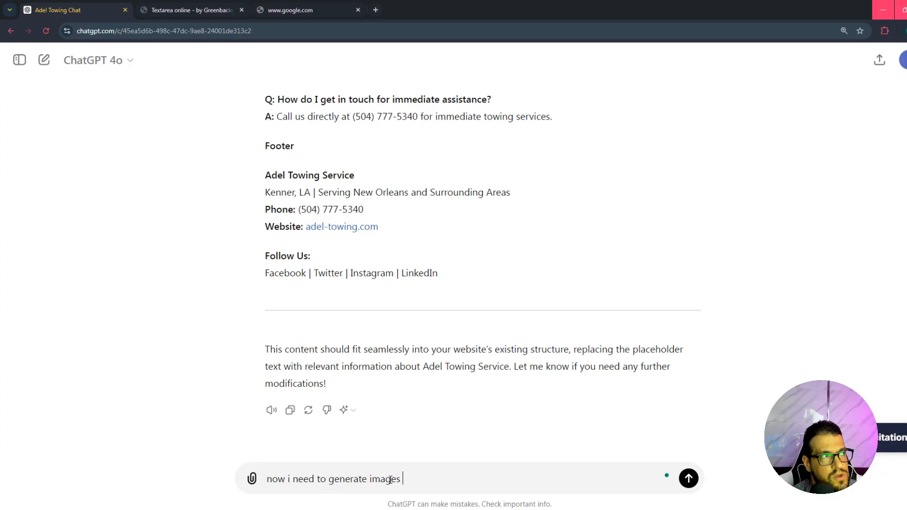
pyautogui.write('for the ')
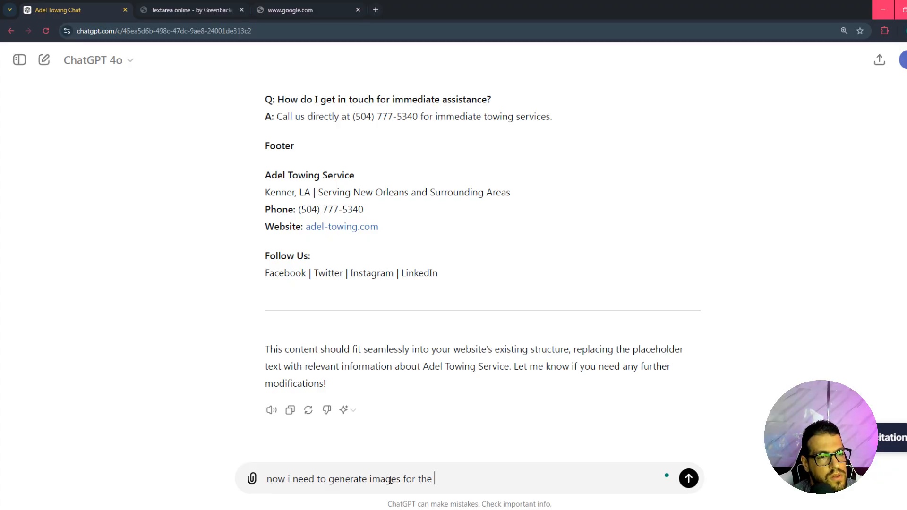
pyautogui.write('website')
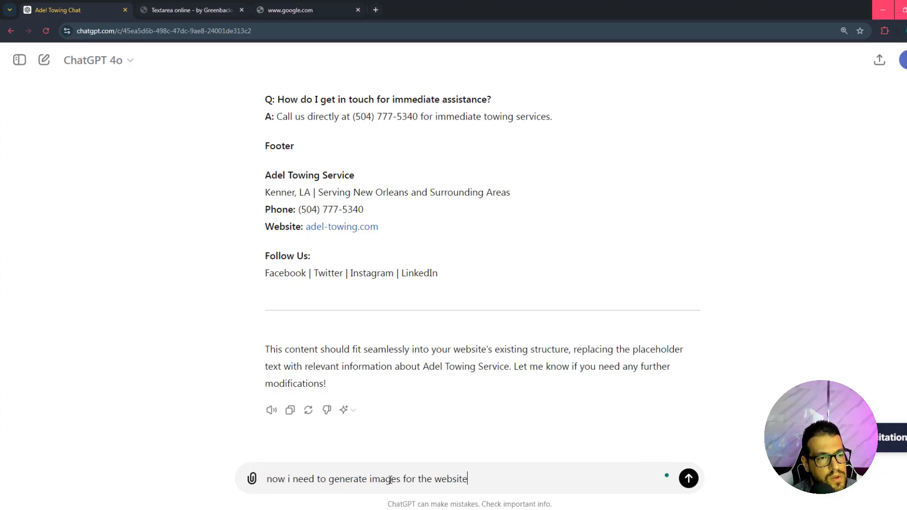
# Step: Extend the unsent message with ", images are for the characters on the testemonials section,"
pyautogui.write(', images ')
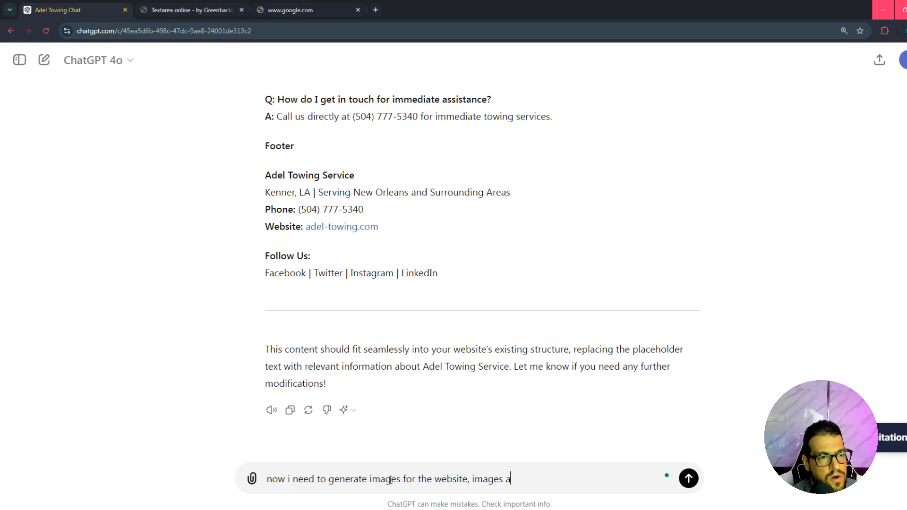
pyautogui.write('are for')
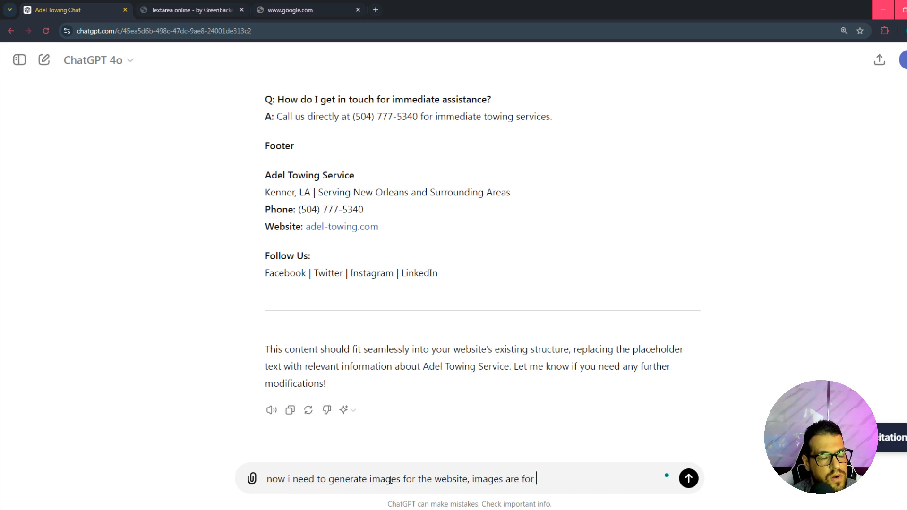
pyautogui.write(' the chara')
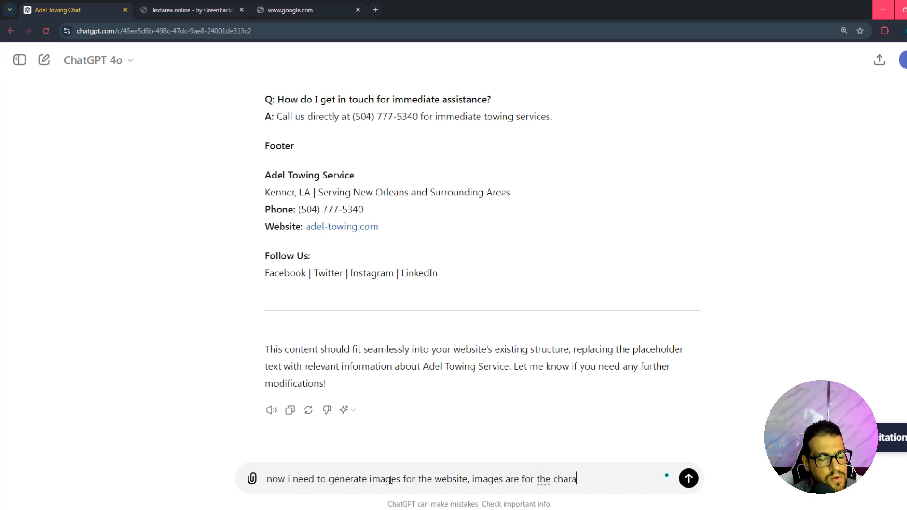
pyautogui.write('cters on the ter')
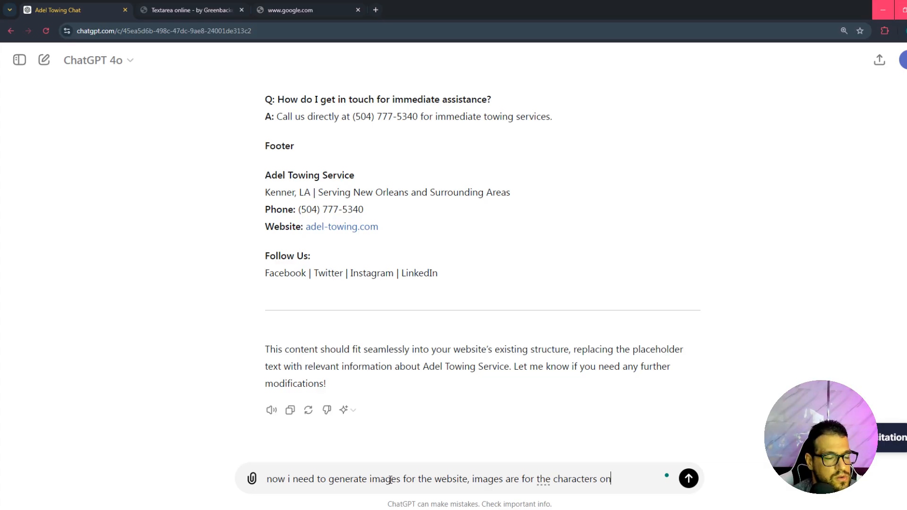
pyautogui.press('BackSpace')
pyautogui.press('BackSpace')
pyautogui.press('BackSpace')
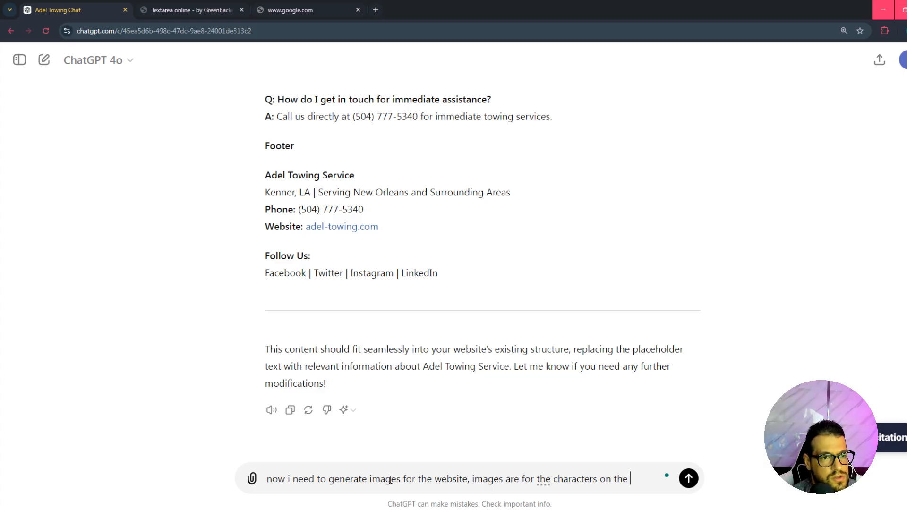
pyautogui.write('ters o')
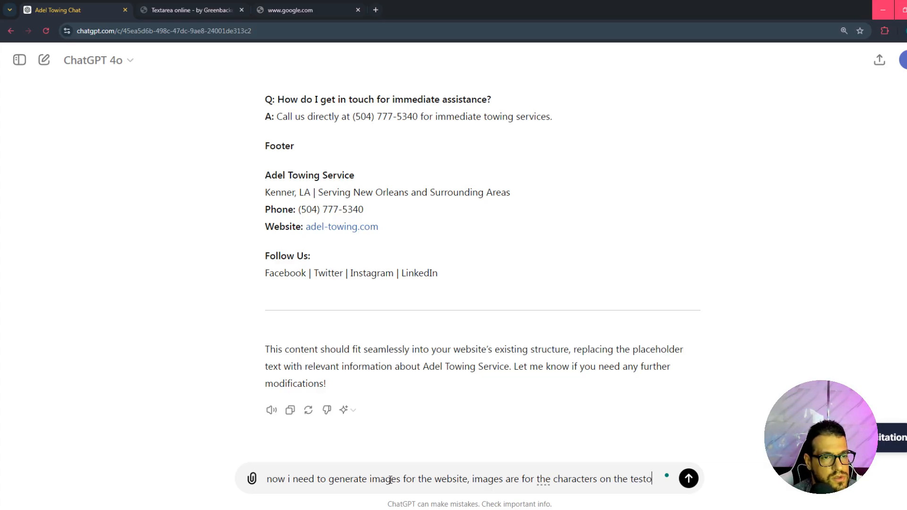
pyautogui.press('BackSpace')
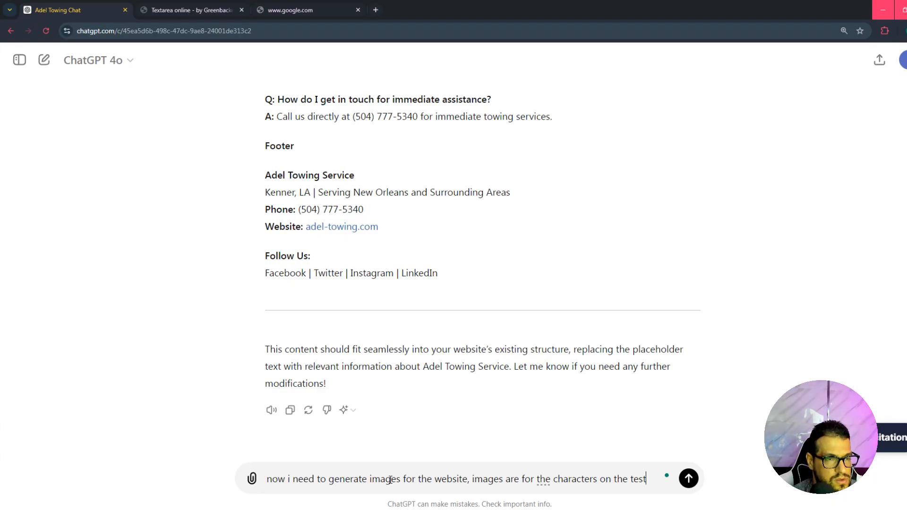
pyautogui.write('emonials section')
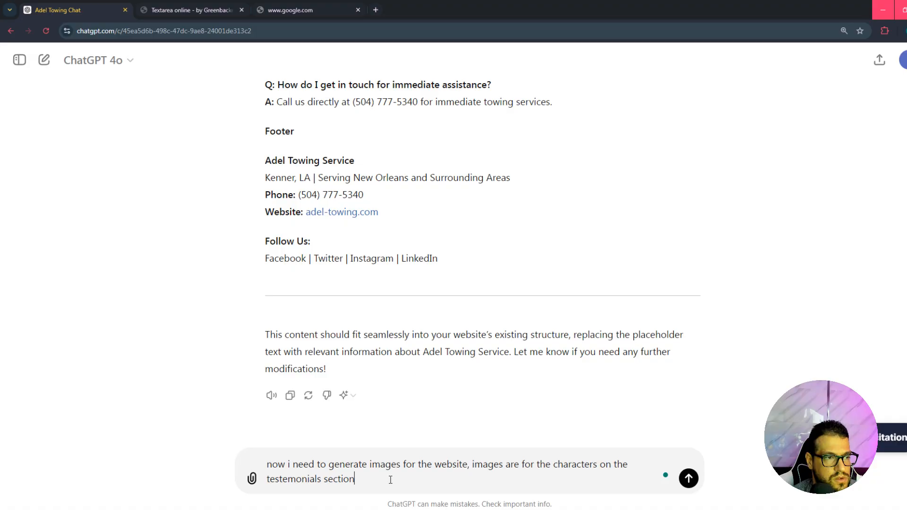
pyautogui.write(', ')
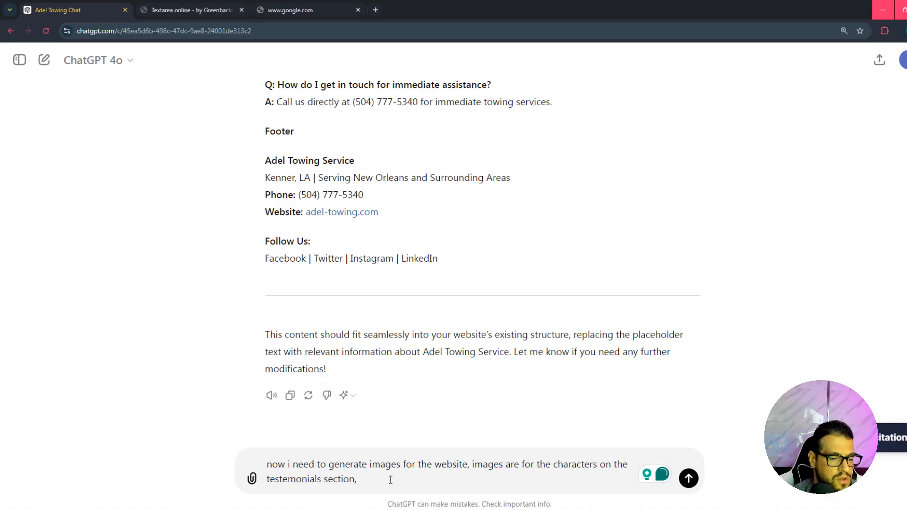
# Step: Add "here they are" to the message, paste the four customer testimonials after it and review the pasted text
pyautogui.write('here the')
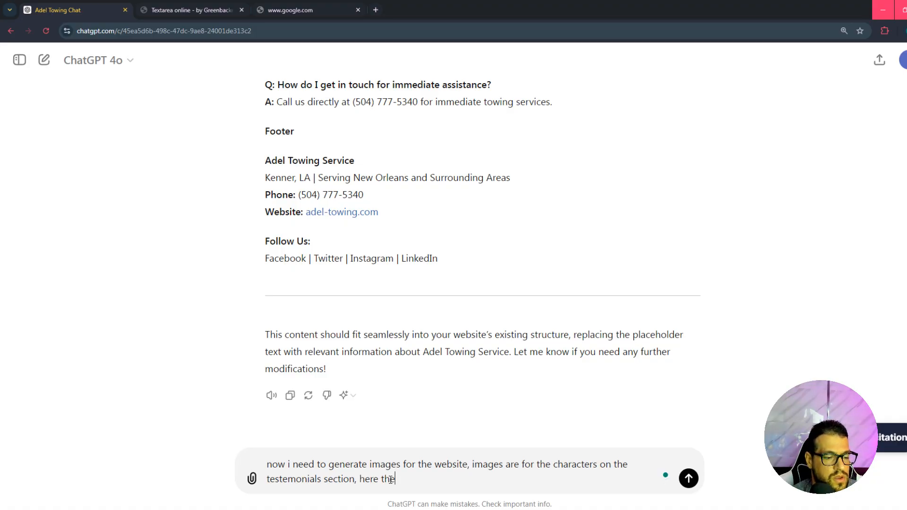
pyautogui.write('y are')
pyautogui.hotkey('ctrl', 'v')
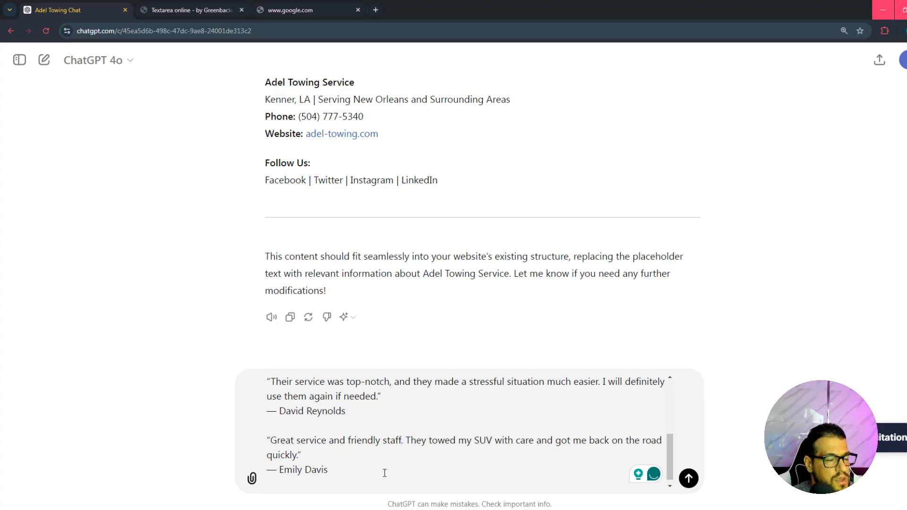
pyautogui.scroll(10, 395, 467)
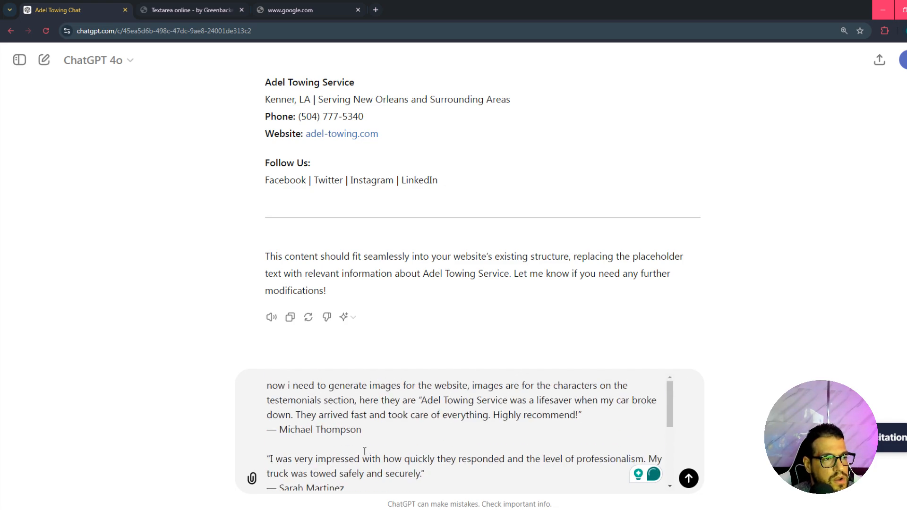
pyautogui.scroll(-5, 385, 439)
pyautogui.scroll(5, 450, 457)
pyautogui.scroll(-2, 498, 425)
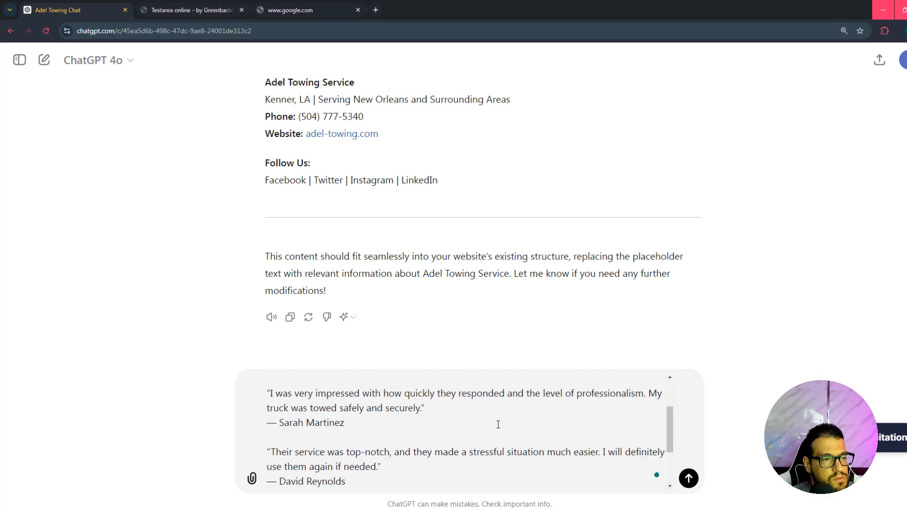
pyautogui.scroll(-2, 425, 428)
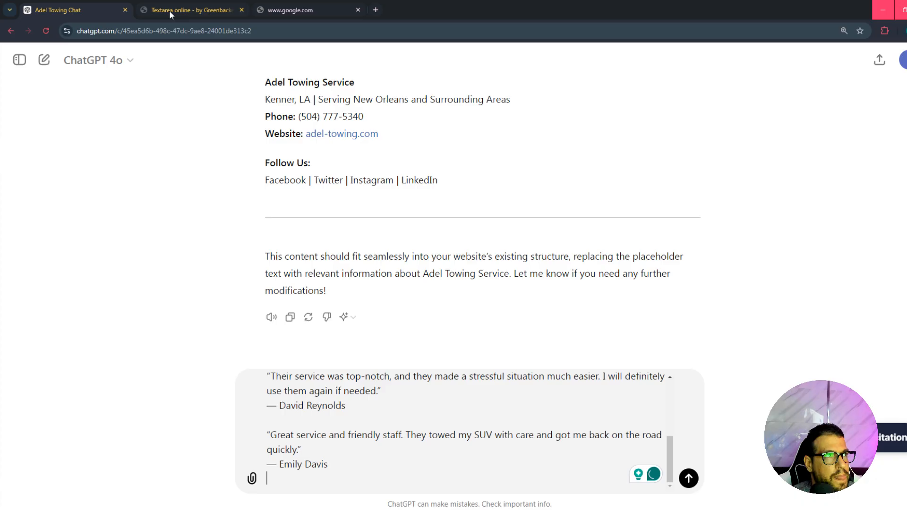
# Step: Load adel-towing.com in the tab with the failed Google search, then return to the ChatGPT conversation
pyautogui.click(315, 11)
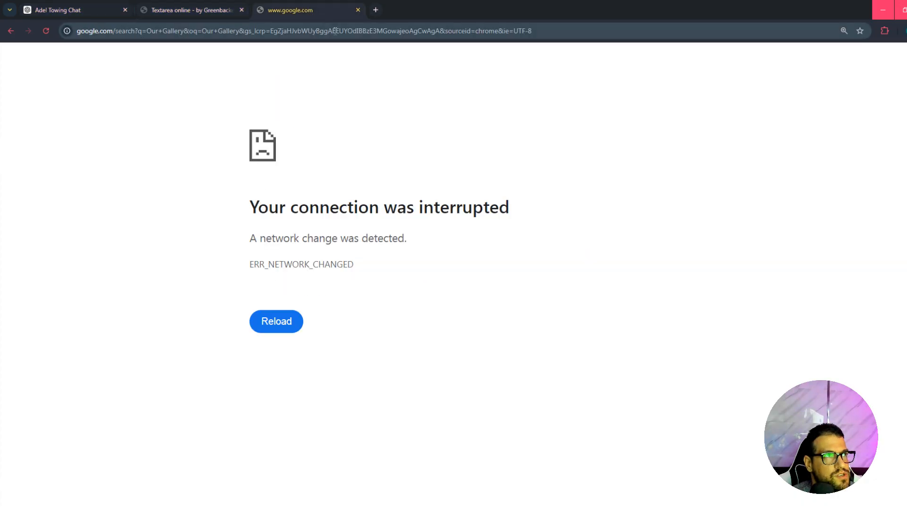
pyautogui.click(173, 31)
pyautogui.write('ade')
pyautogui.click(174, 32)
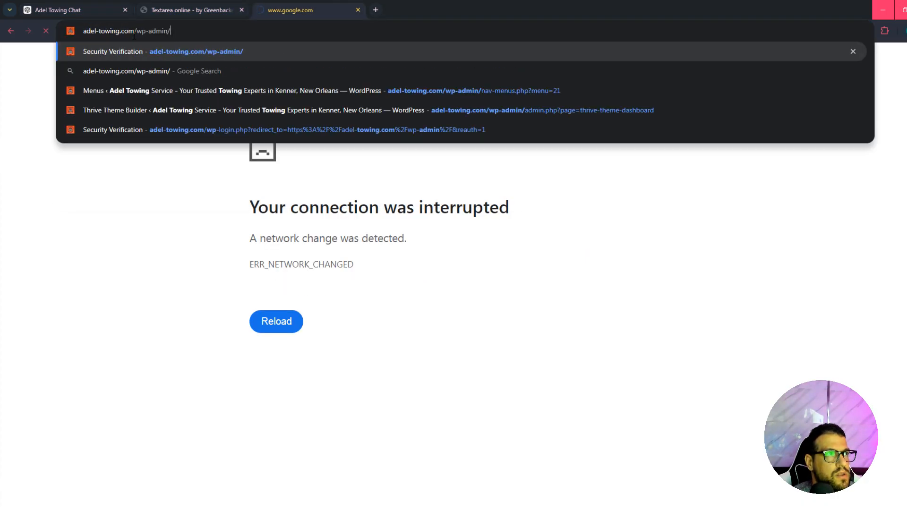
pyautogui.moveTo(136, 31); pyautogui.dragTo(176, 32)
pyautogui.press('BackSpace')
pyautogui.press('Return')
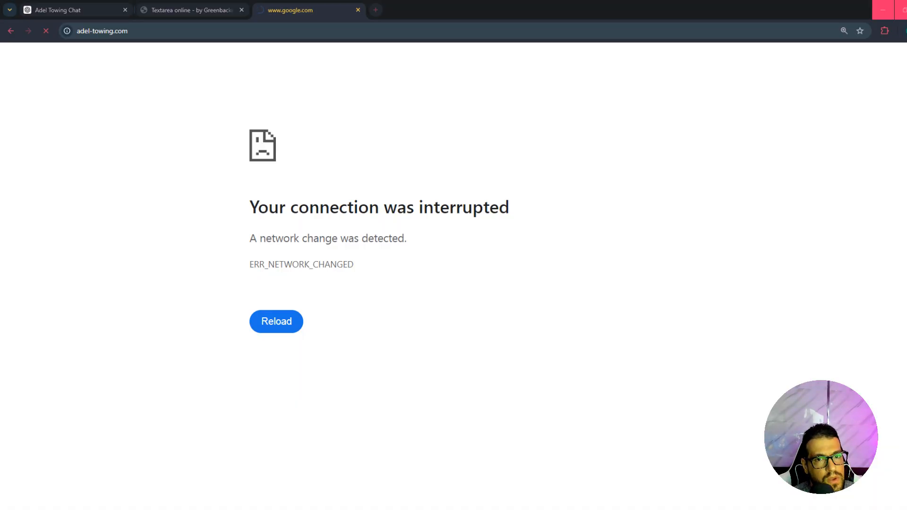
pyautogui.click(906, 509)
pyautogui.click(77, 13)
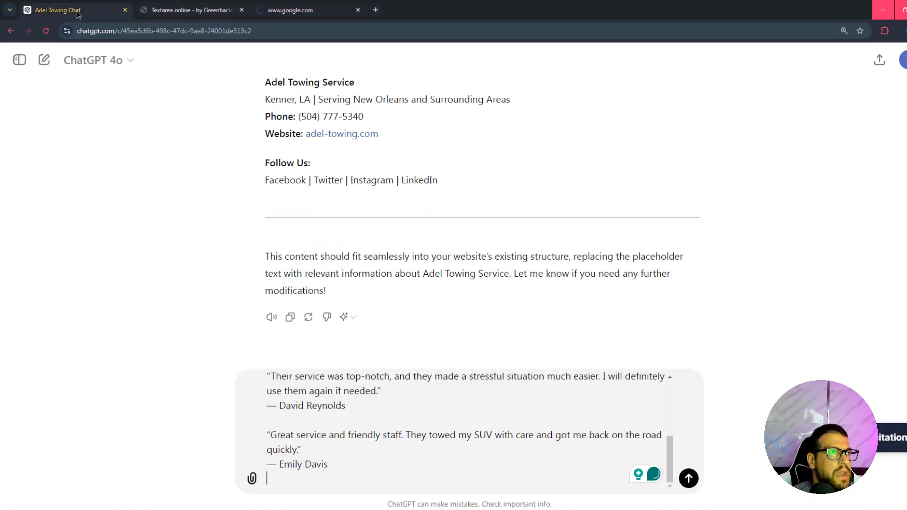
pyautogui.click(280, 7)
pyautogui.click(114, 8)
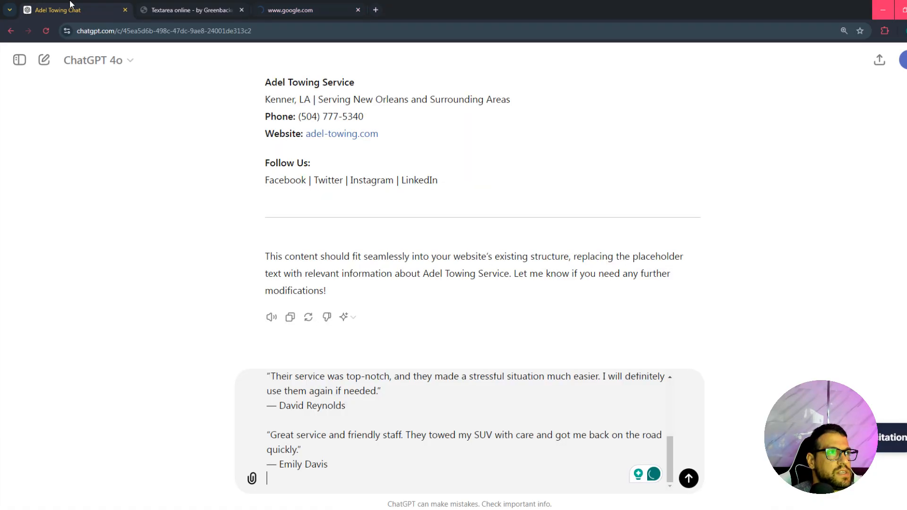
# Step: Switch to the open Adel Towing website window and inspect the last testimonial photo's background element for its pixel size
pyautogui.moveTo(553, 509)
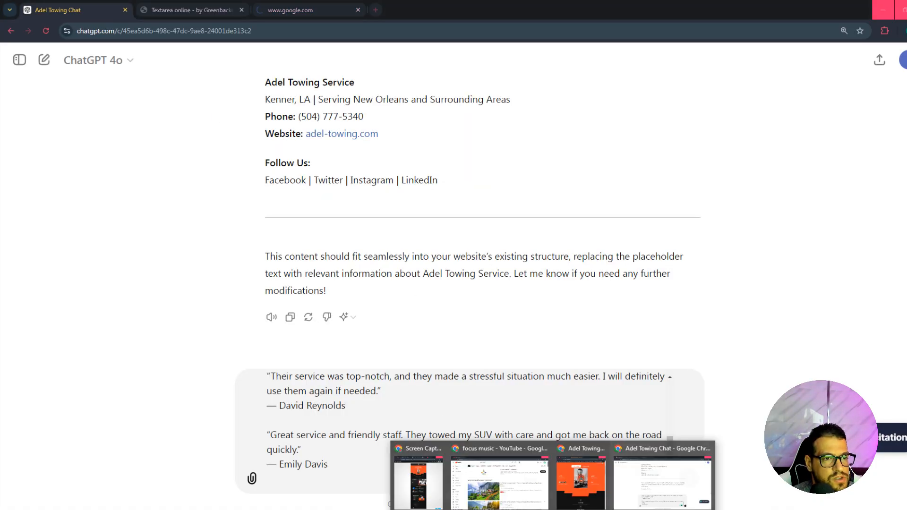
pyautogui.click(579, 495)
pyautogui.scroll(-15, 370, 285)
pyautogui.scroll(-8, 360, 321)
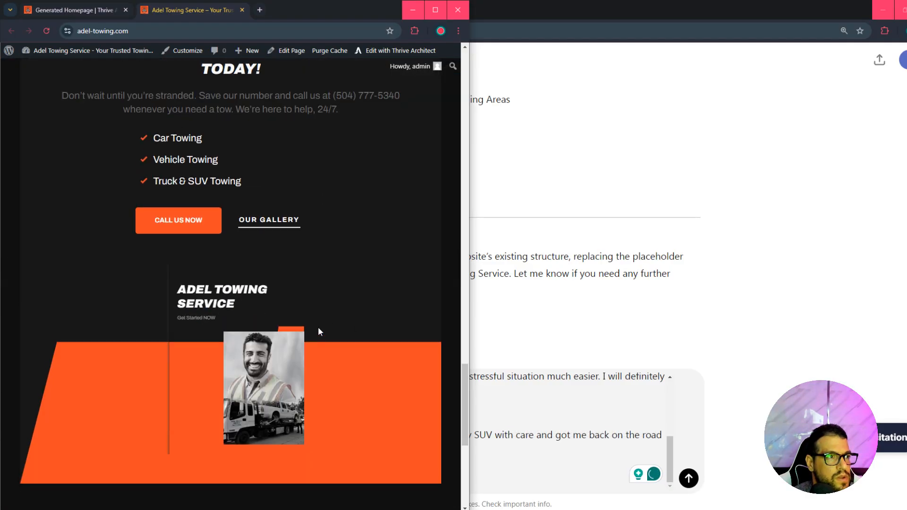
pyautogui.scroll(4, 319, 327)
pyautogui.rightClick(103, 80)
pyautogui.click(165, 347)
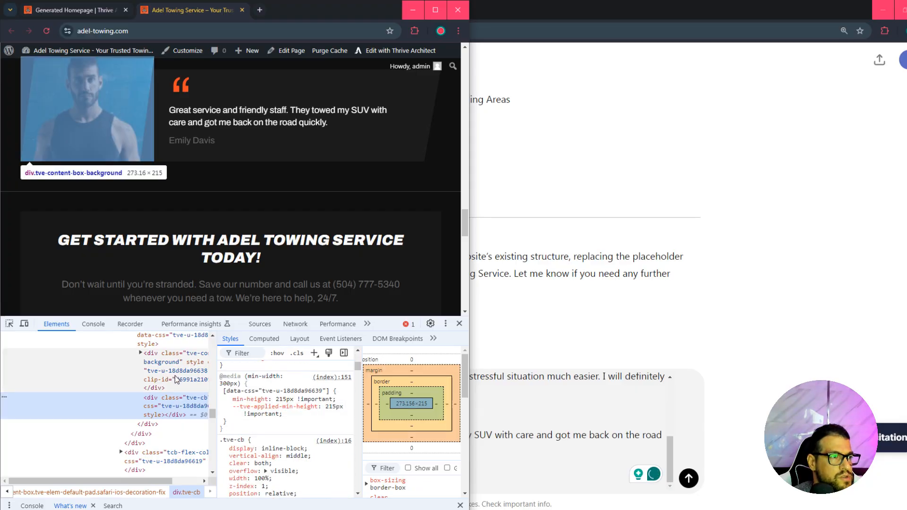
pyautogui.click(141, 356)
pyautogui.click(140, 353)
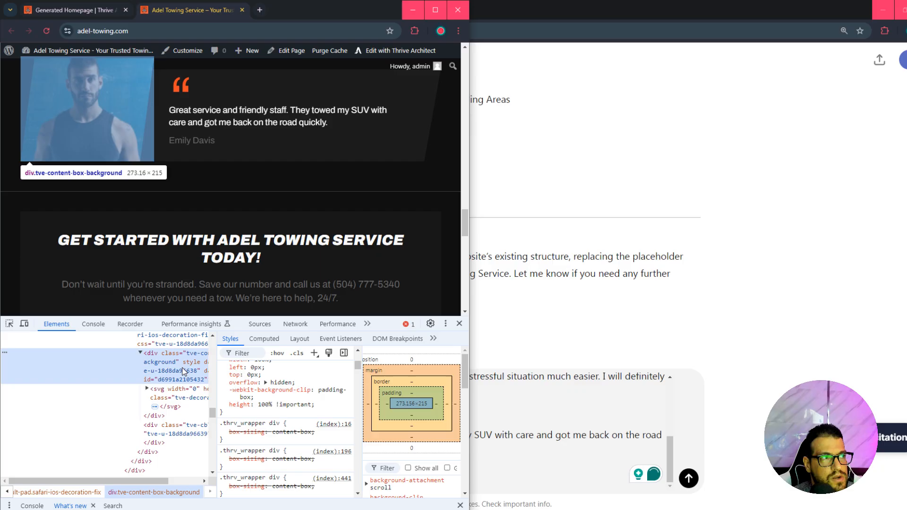
# Step: Return to the ChatGPT message and add the line "the size of the image is 274x215px" below the last testimonial
pyautogui.click(570, 440)
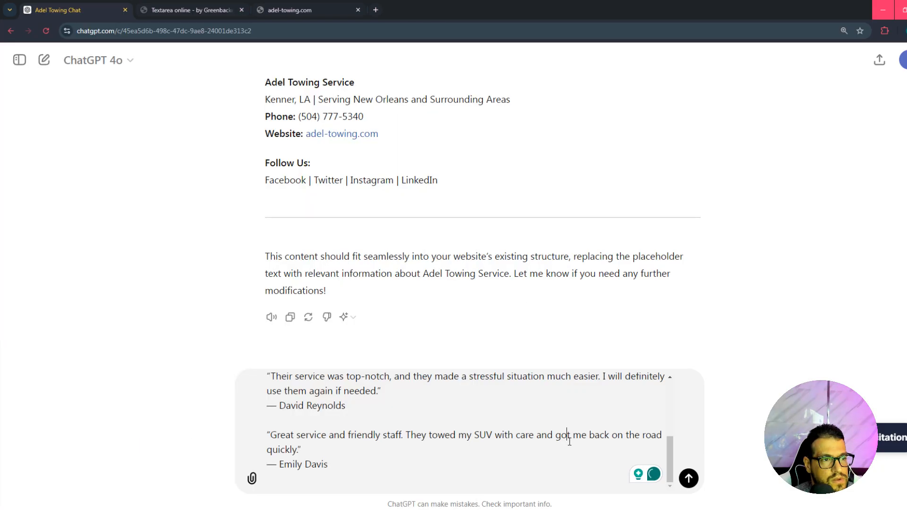
pyautogui.click(383, 476)
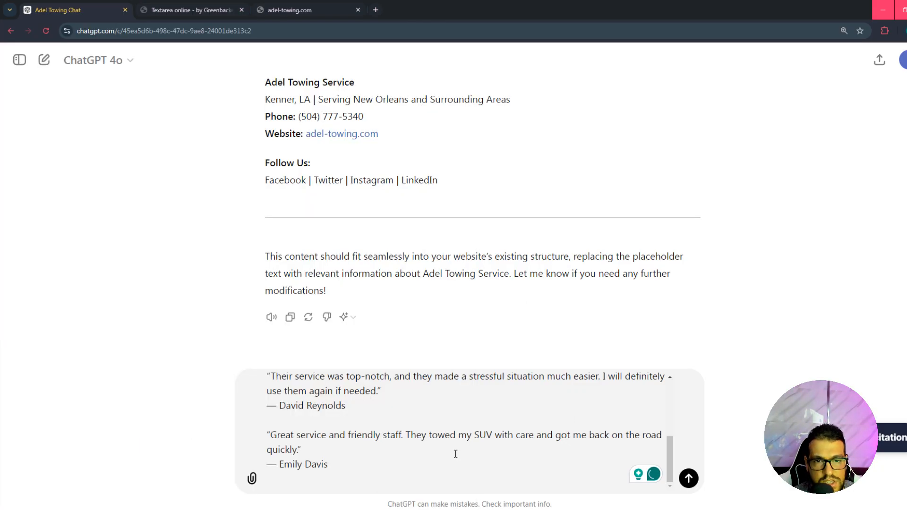
pyautogui.write('the size eo')
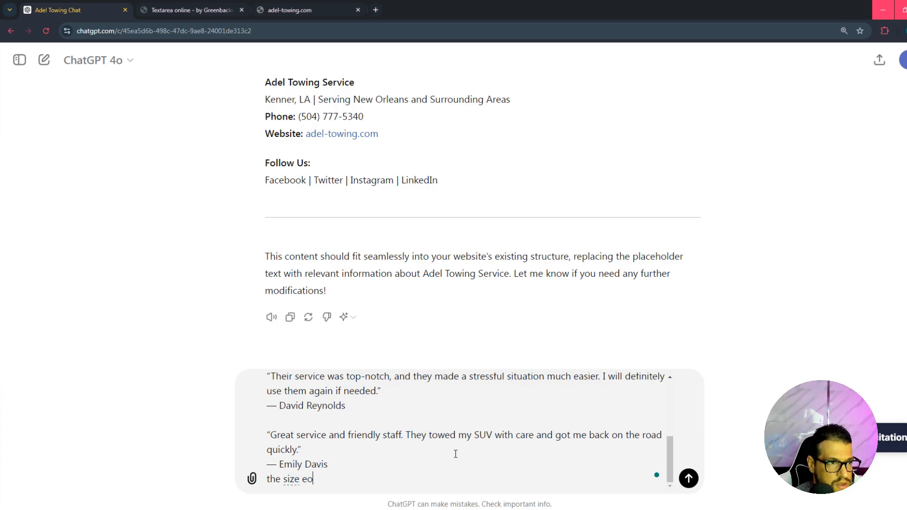
pyautogui.press('BackSpace')
pyautogui.write('of the image ')
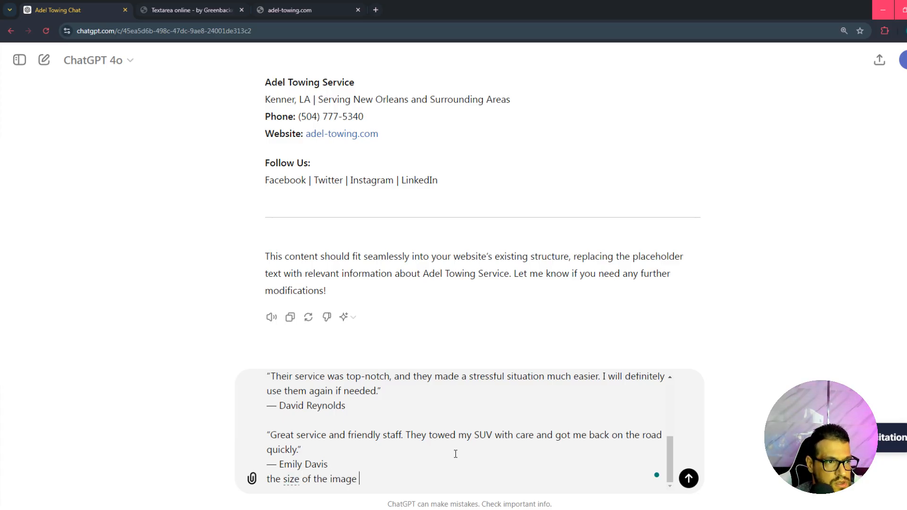
pyautogui.write('is 27')
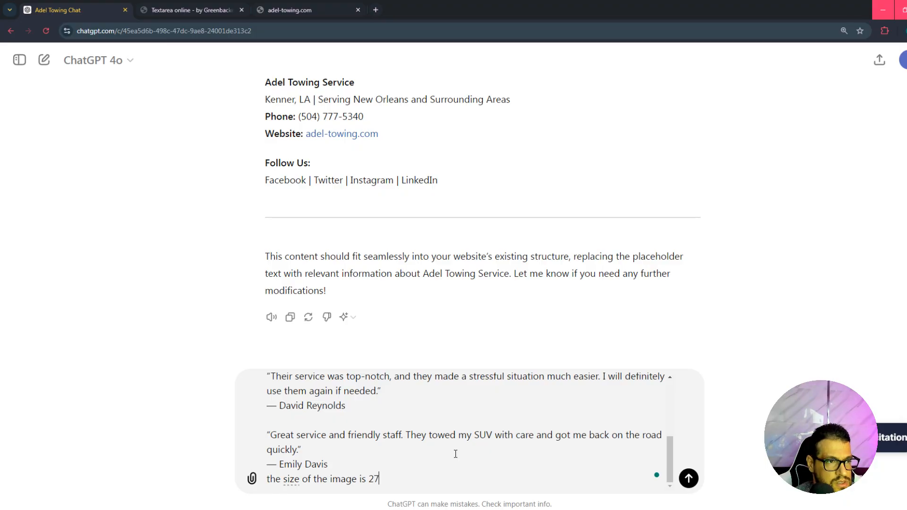
pyautogui.write('4x')
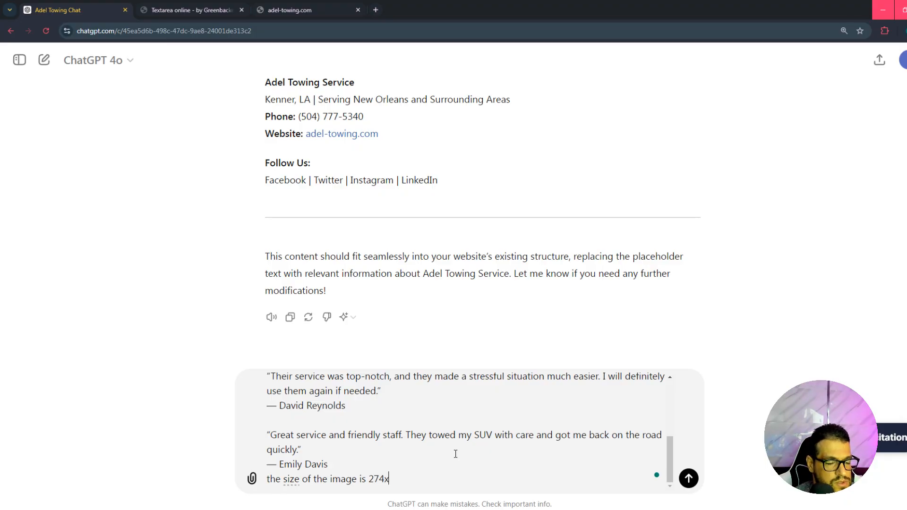
pyautogui.write('215')
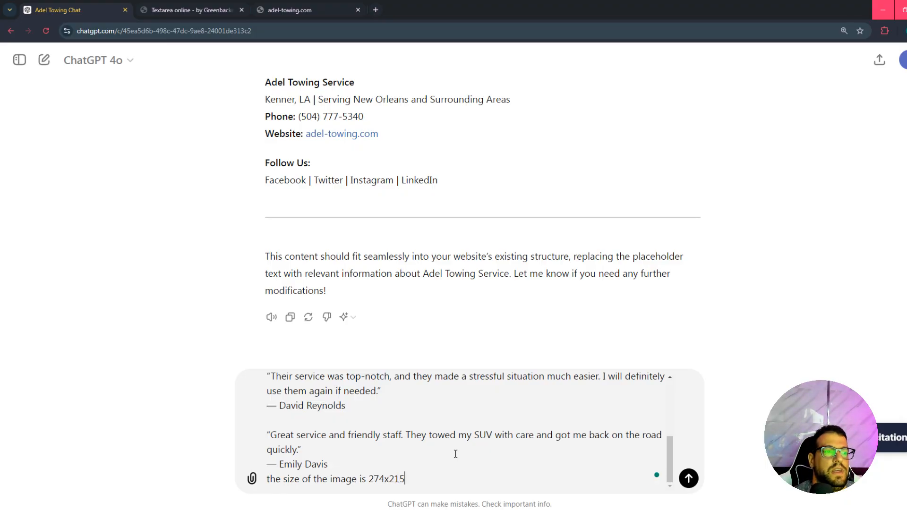
pyautogui.write('px')
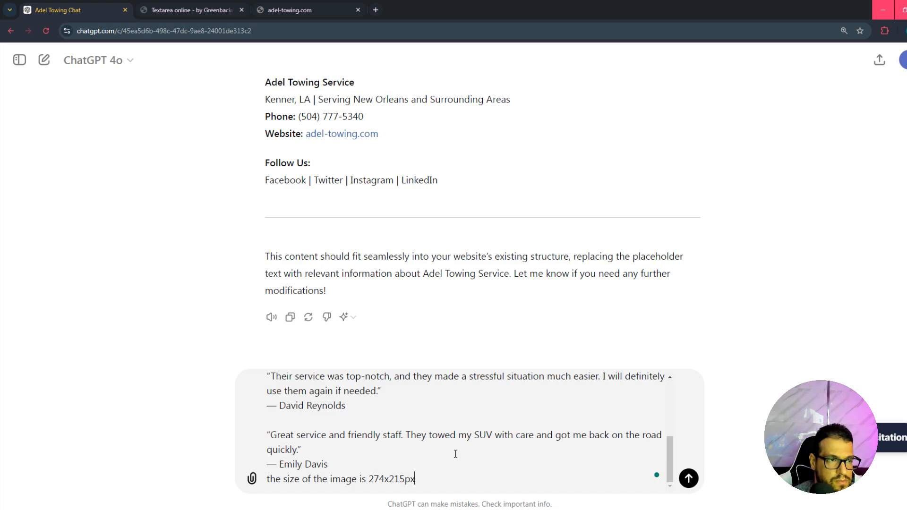
# Step: Insert "px" directly after 274 in the image size line
pyautogui.press('Left')
pyautogui.press('Left')
pyautogui.press('Left')
pyautogui.press('Left')
pyautogui.press('Left')
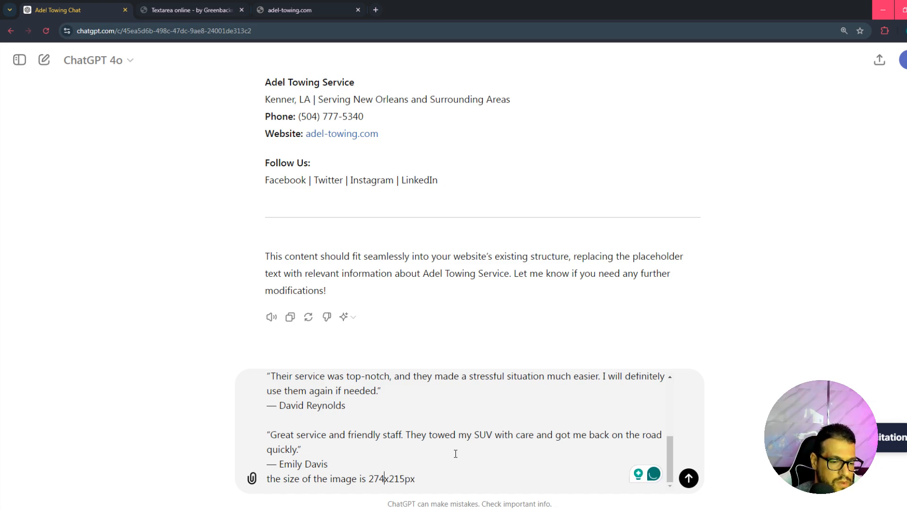
pyautogui.write('px')
# Step: Extend the end of the image size line with "by make it 2x that size"
pyautogui.press('Right')
pyautogui.press('Right')
pyautogui.press('Right')
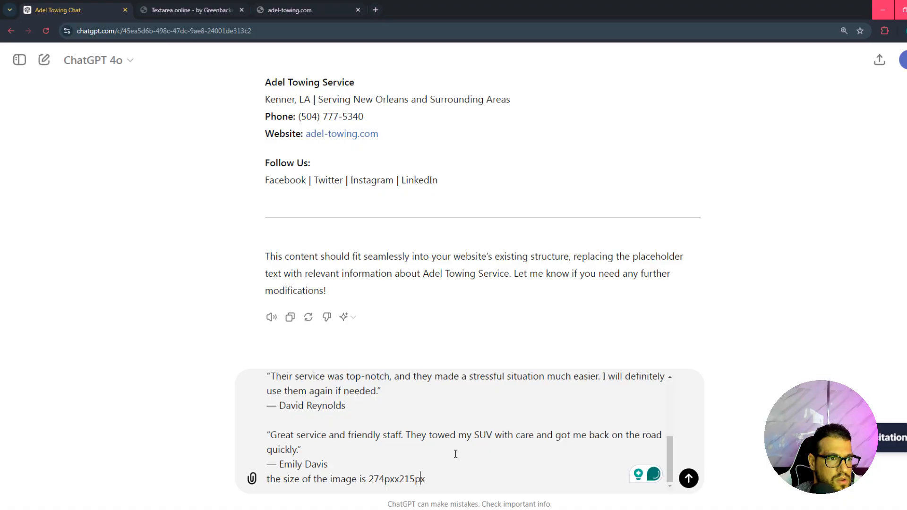
pyautogui.write('by ')
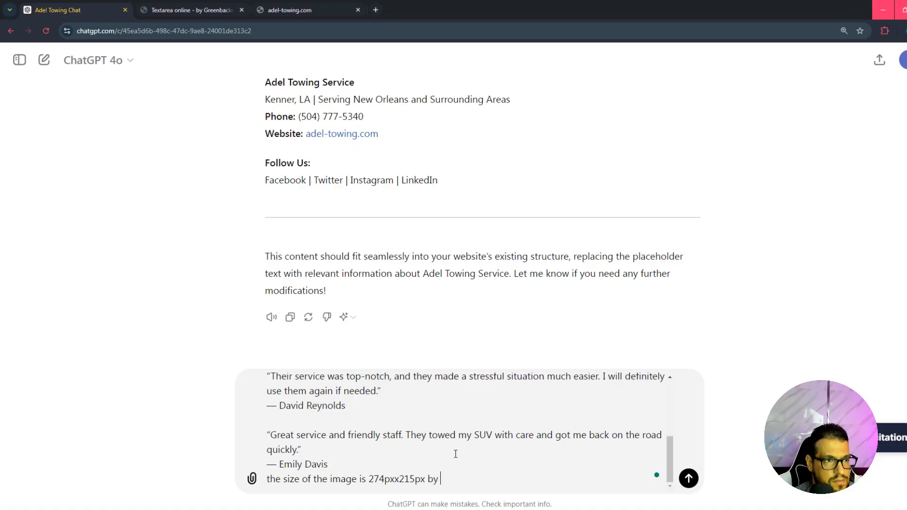
pyautogui.write('make it 2x the')
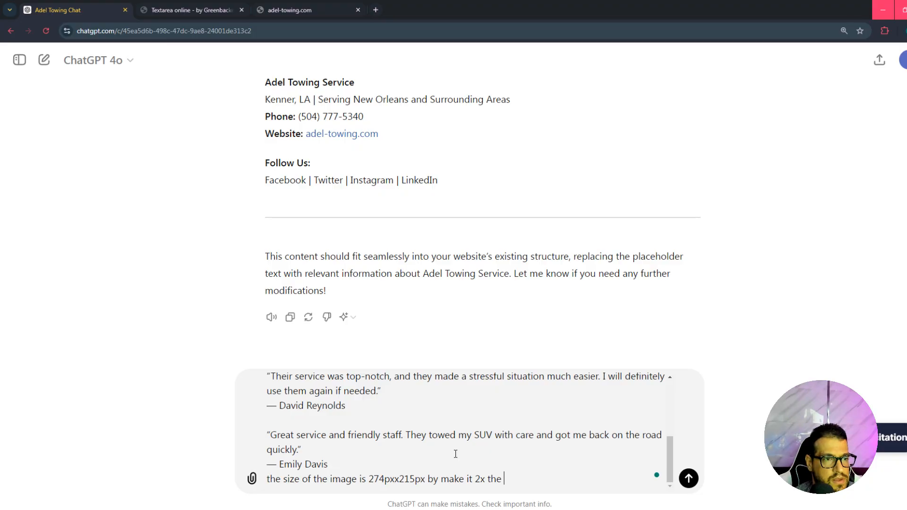
pyautogui.press('BackSpace')
pyautogui.press('BackSpace')
pyautogui.write('at size')
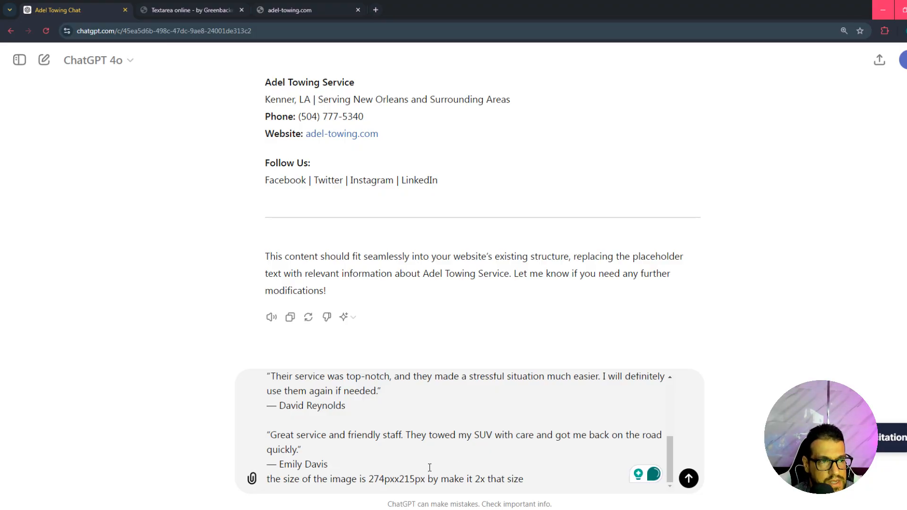
# Step: Rewrite the dimensions in the unsent message as "274X215 px"
pyautogui.click(395, 478)
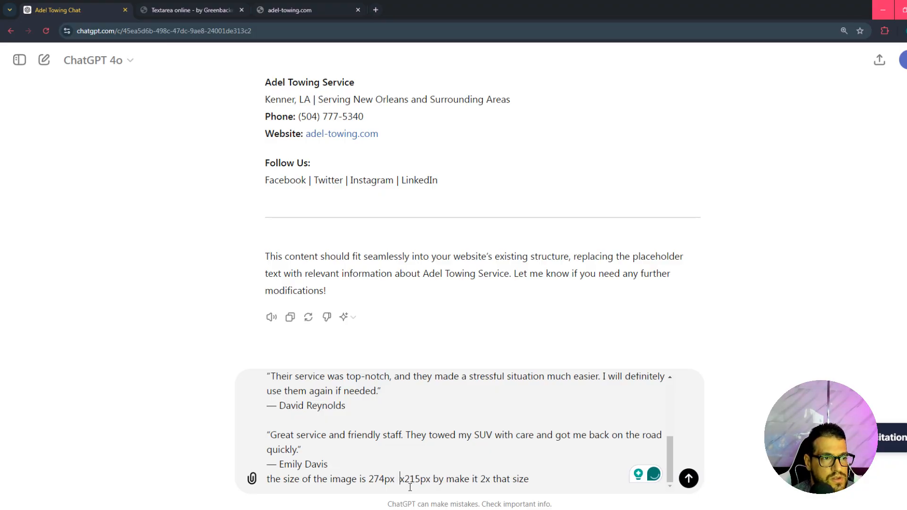
pyautogui.press('BackSpace')
pyautogui.write('X')
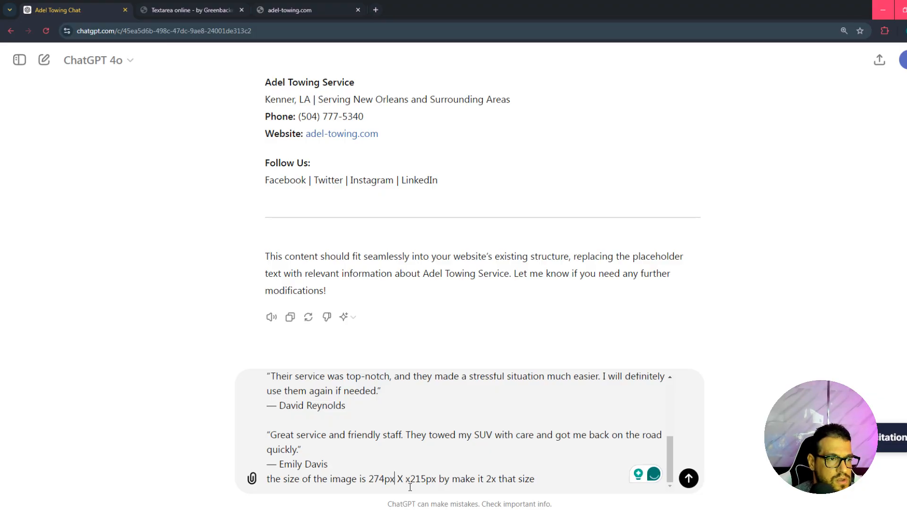
pyautogui.press('BackSpace')
pyautogui.press('BackSpace')
pyautogui.press('BackSpace')
pyautogui.press('Right')
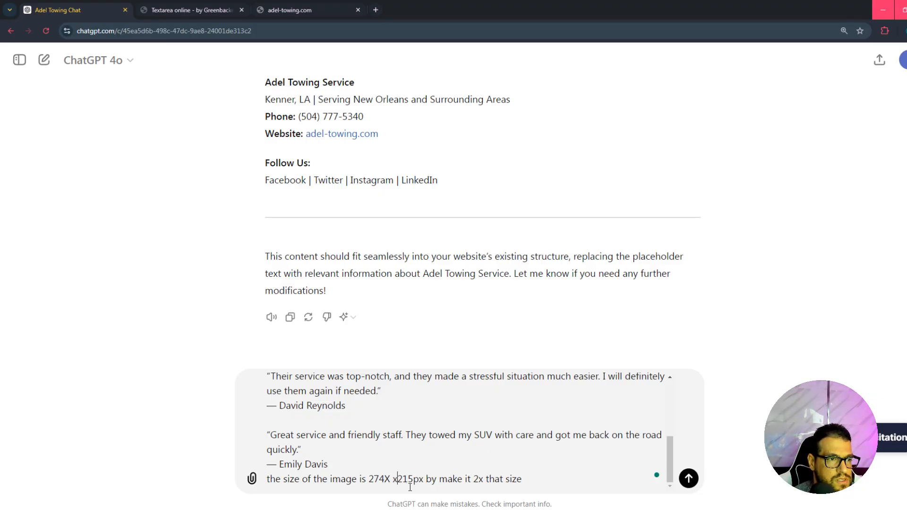
pyautogui.press('BackSpace')
pyautogui.press('BackSpace')
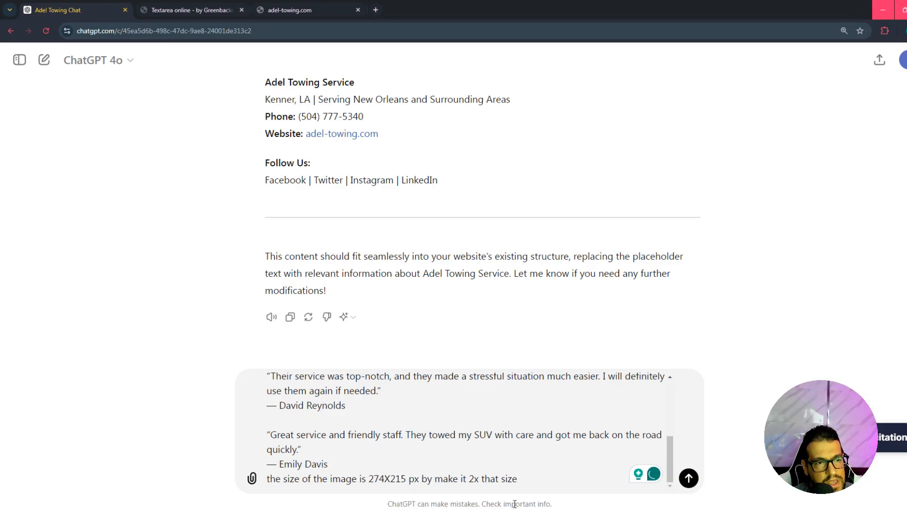
# Step: Send the testimonial image request to ChatGPT and review the reply
pyautogui.moveTo(533, 481); pyautogui.dragTo(284, 464)
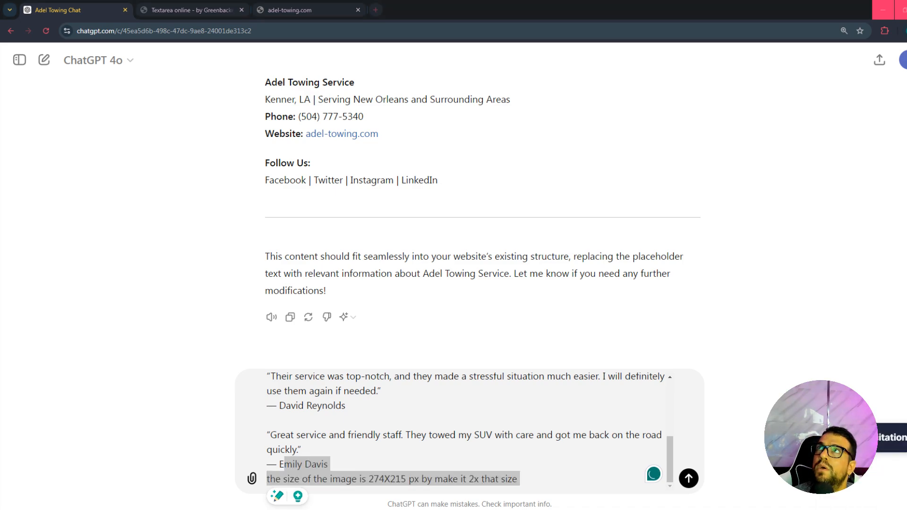
pyautogui.press('Return')
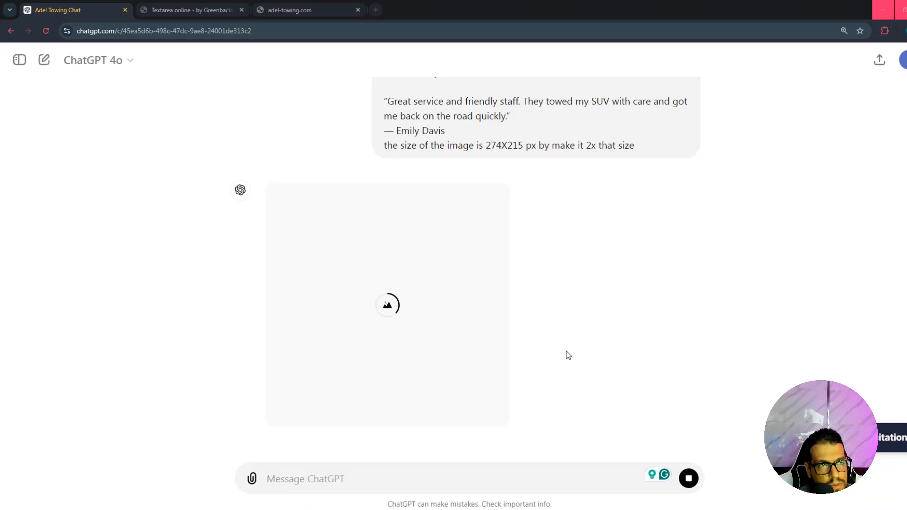
pyautogui.scroll(2, 454, 254)
pyautogui.scroll(-2, 468, 263)
pyautogui.scroll(5, 416, 305)
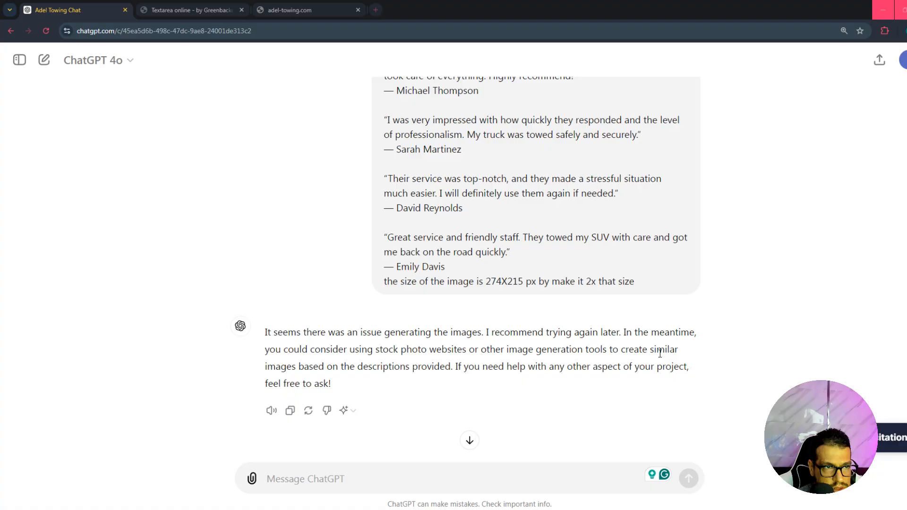
# Step: Regenerate ChatGPT's reply to the testimonial image request
pyautogui.click(874, 509)
pyautogui.click(869, 326)
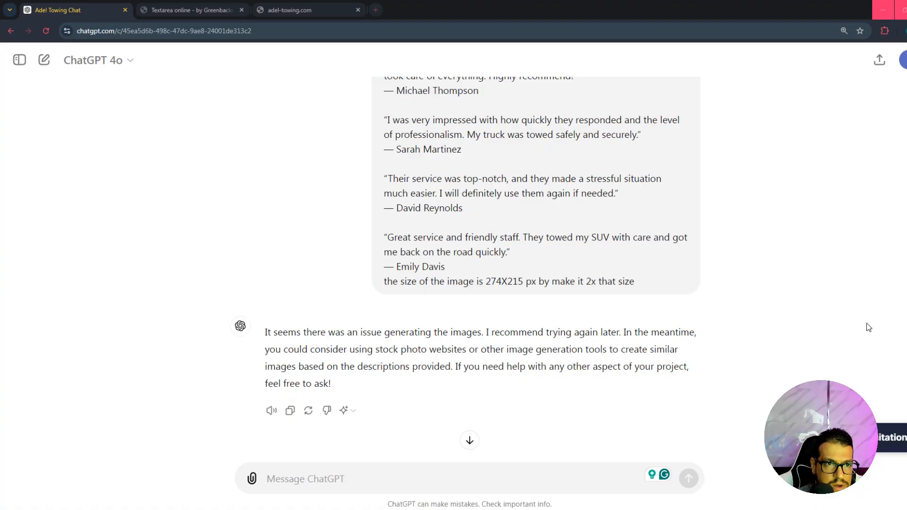
pyautogui.click(309, 411)
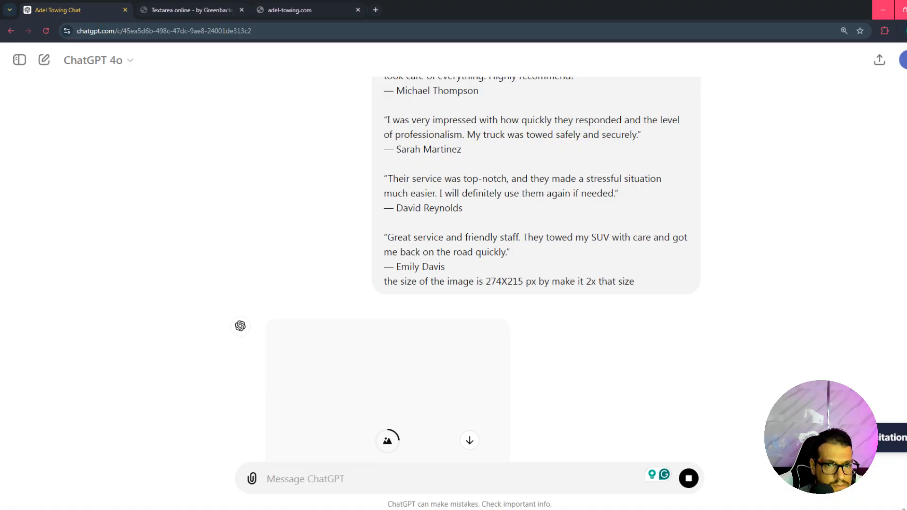
pyautogui.click(900, 509)
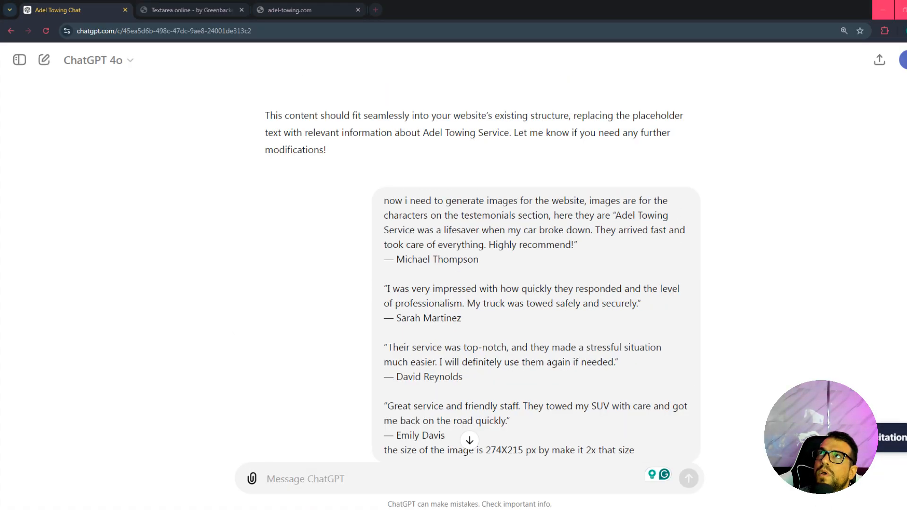
# Step: Examine the regenerated reply and reread the sent prompt, including its testimonials and image size line
pyautogui.scroll(-4, 318, 397)
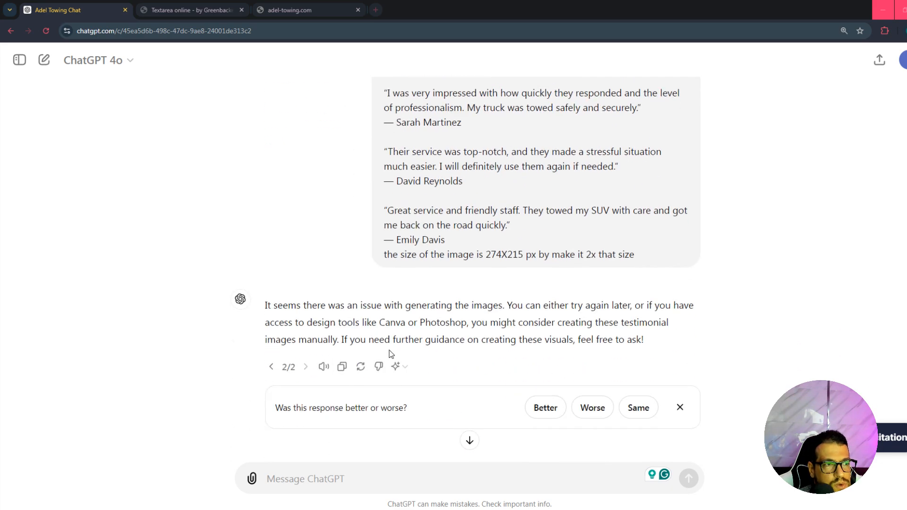
pyautogui.scroll(2, 342, 315)
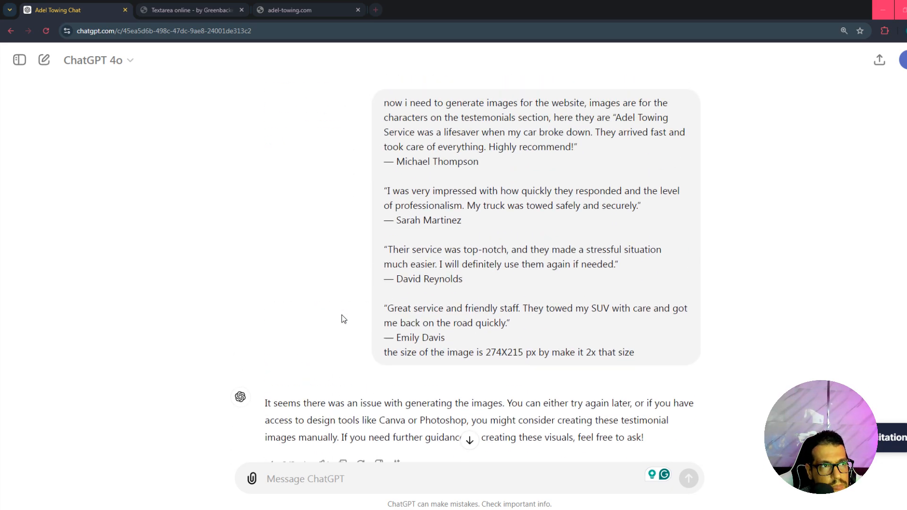
pyautogui.scroll(-2, 350, 330)
pyautogui.scroll(3, 358, 342)
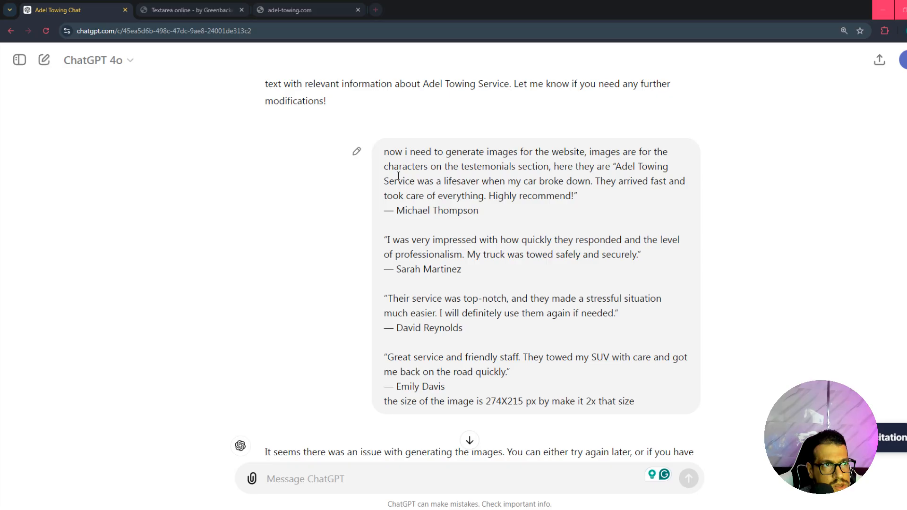
pyautogui.moveTo(383, 153); pyautogui.dragTo(646, 403)
pyautogui.scroll(-3, 574, 376)
pyautogui.scroll(3, 574, 376)
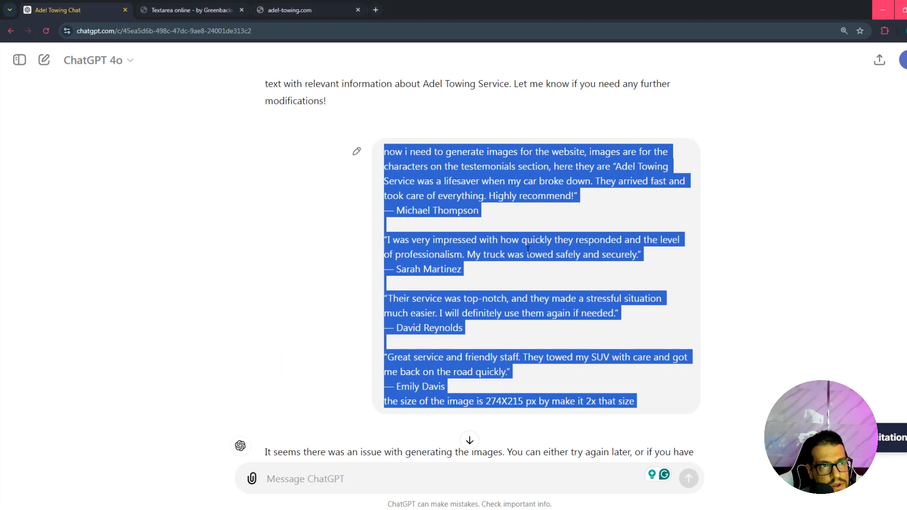
pyautogui.click(528, 243)
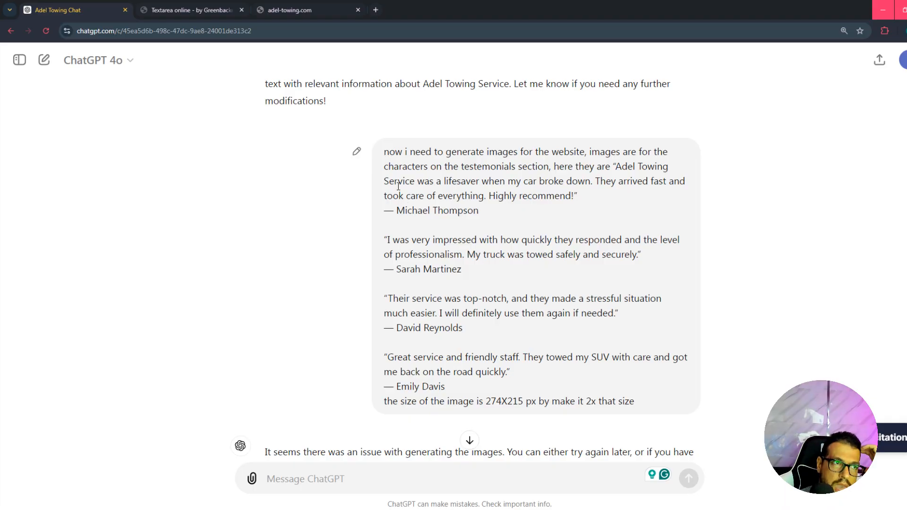
pyautogui.moveTo(389, 212); pyautogui.dragTo(486, 211)
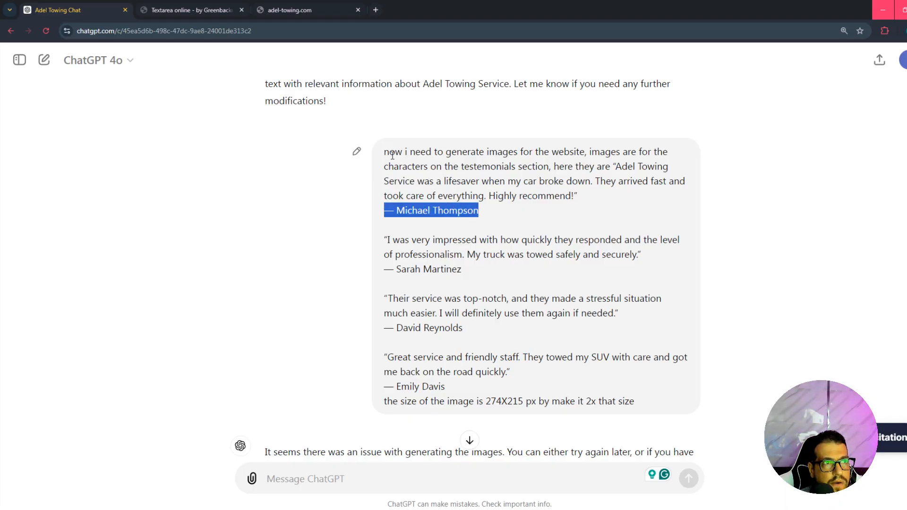
pyautogui.scroll(-2, 427, 185)
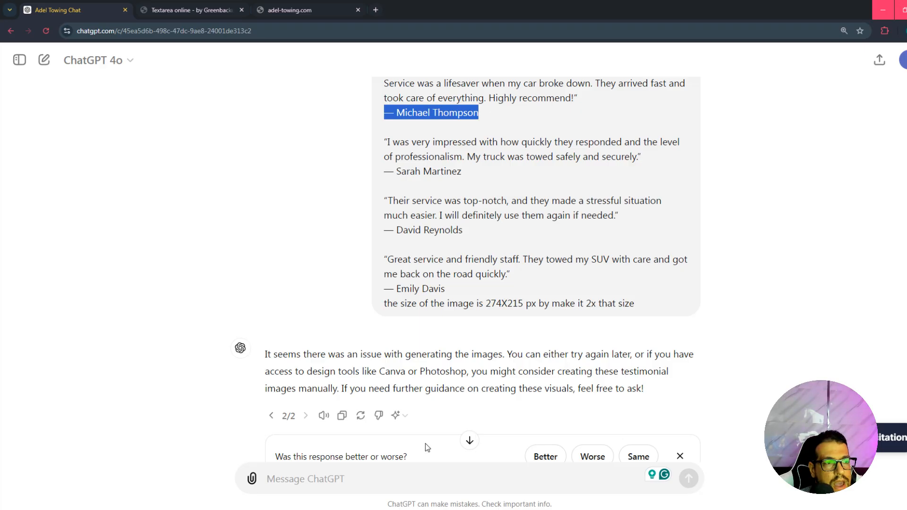
# Step: Begin a new unsent message to ChatGPT reading "i need you to generate 4 images"
pyautogui.click(377, 488)
pyautogui.write('i')
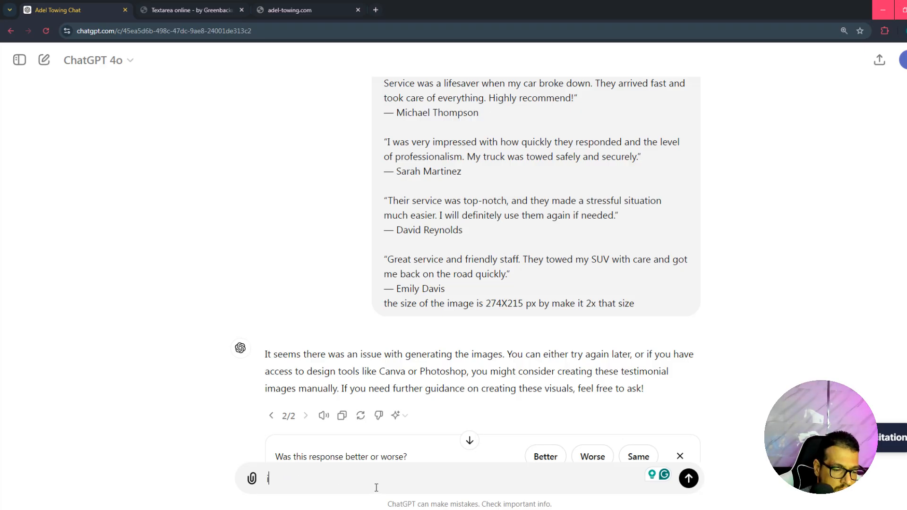
pyautogui.write(' need you ne')
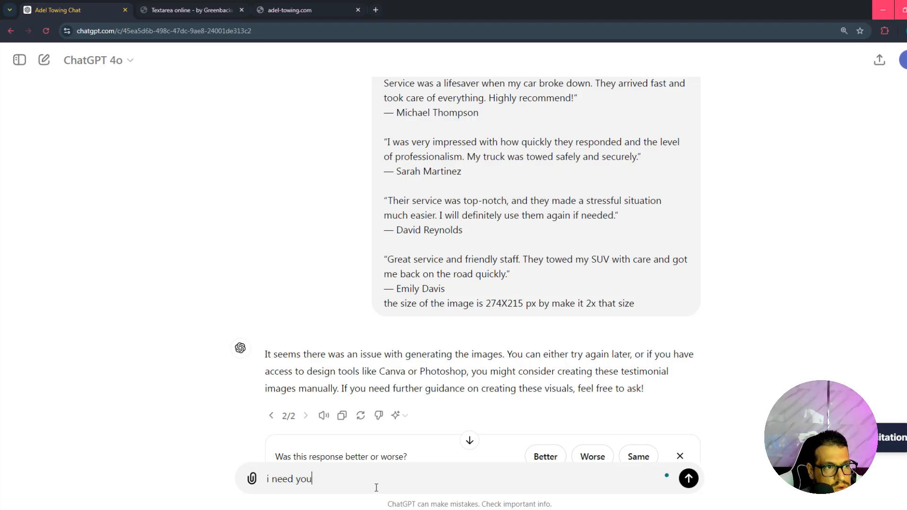
pyautogui.press('BackSpace')
pyautogui.press('BackSpace')
pyautogui.write('to')
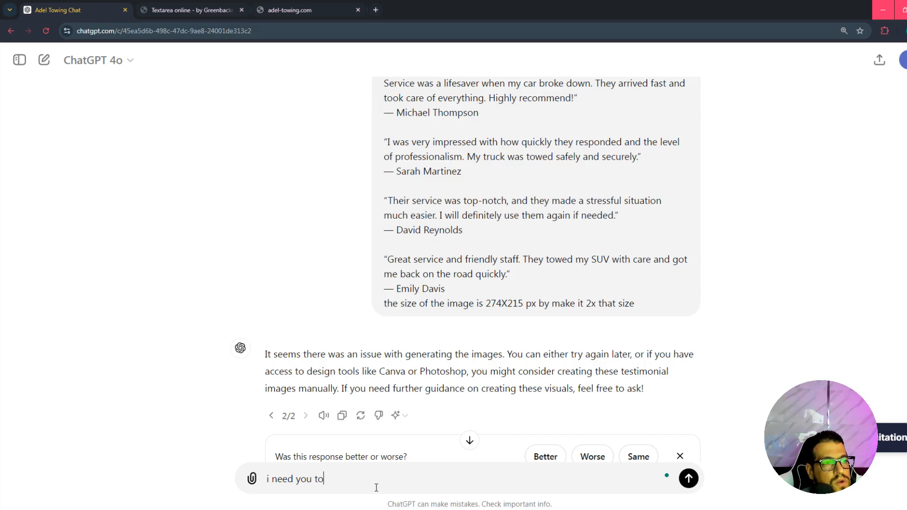
pyautogui.write(' generate ')
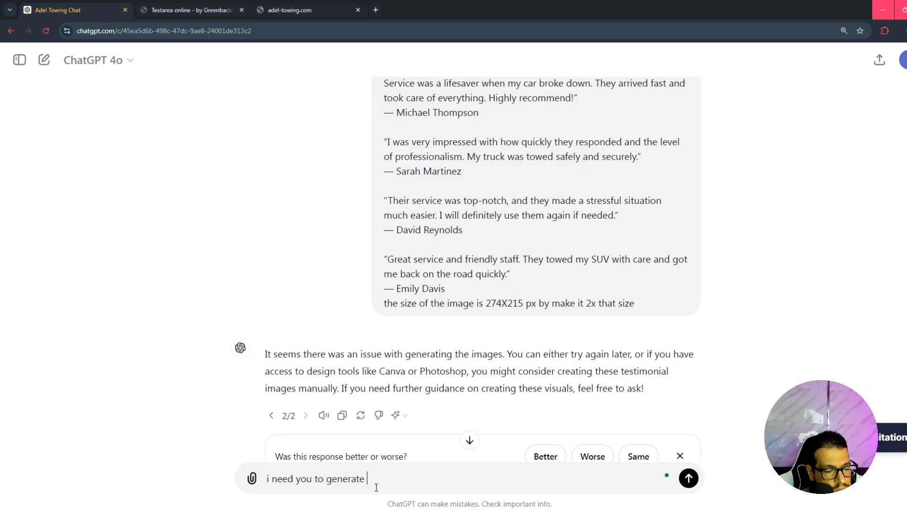
pyautogui.write('4 images')
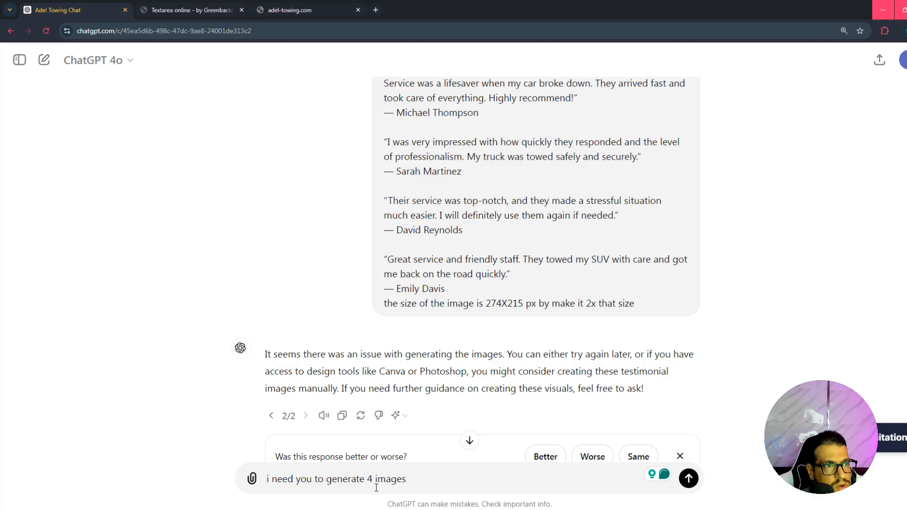
# Step: Continue the unsent message with ", two for males and two for females, they are American,"
pyautogui.write(', 2')
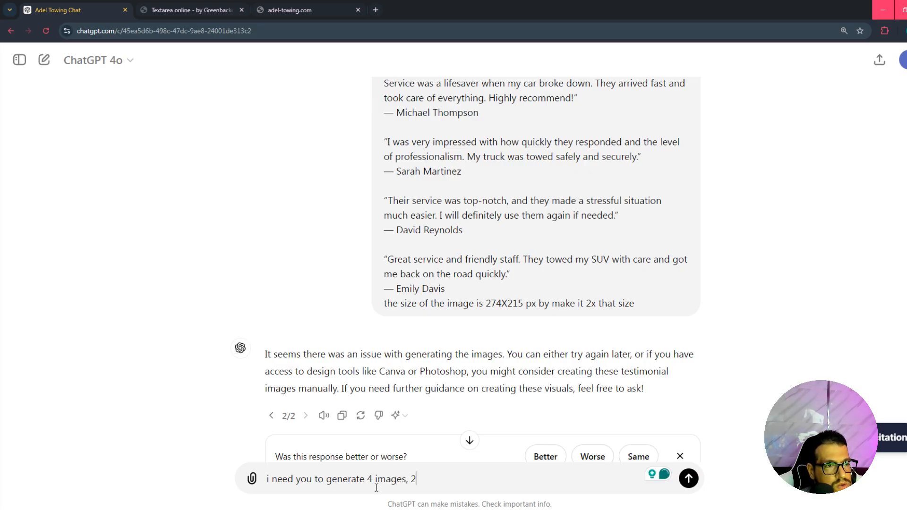
pyautogui.press('BackSpace')
pyautogui.write('two for')
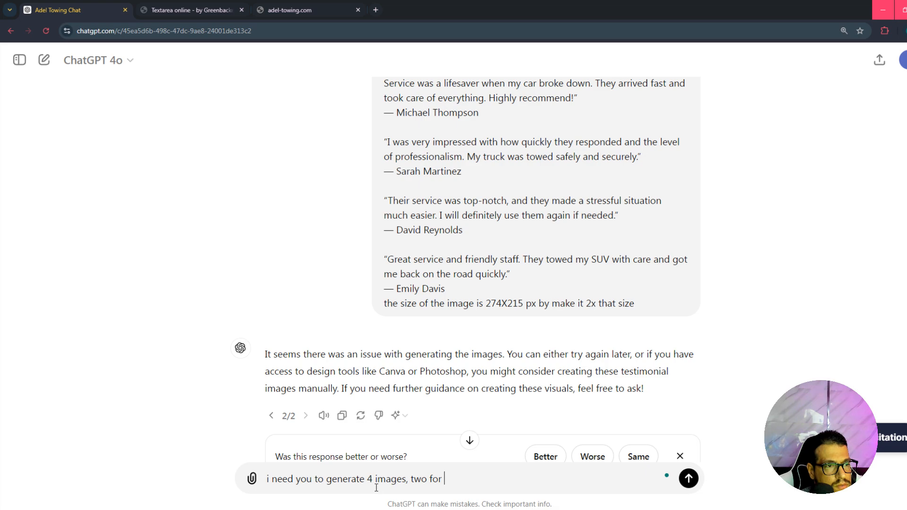
pyautogui.write(' males')
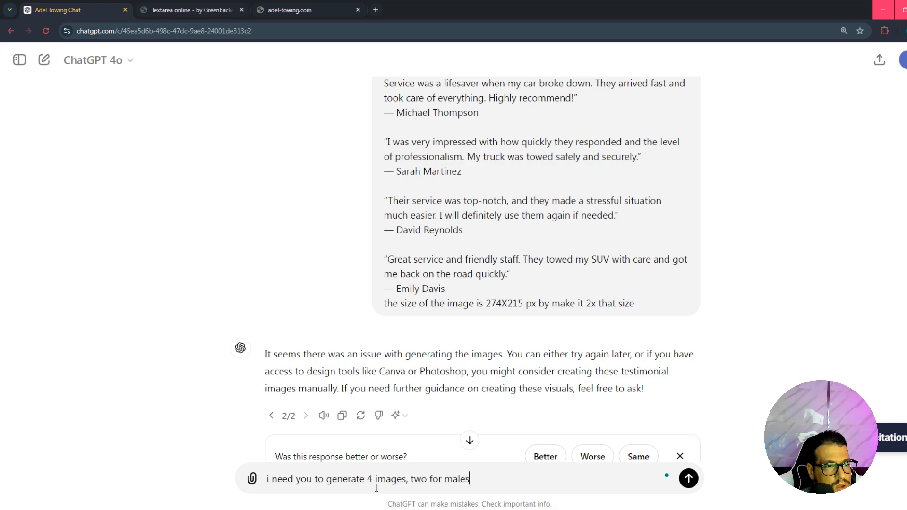
pyautogui.write(' and two f')
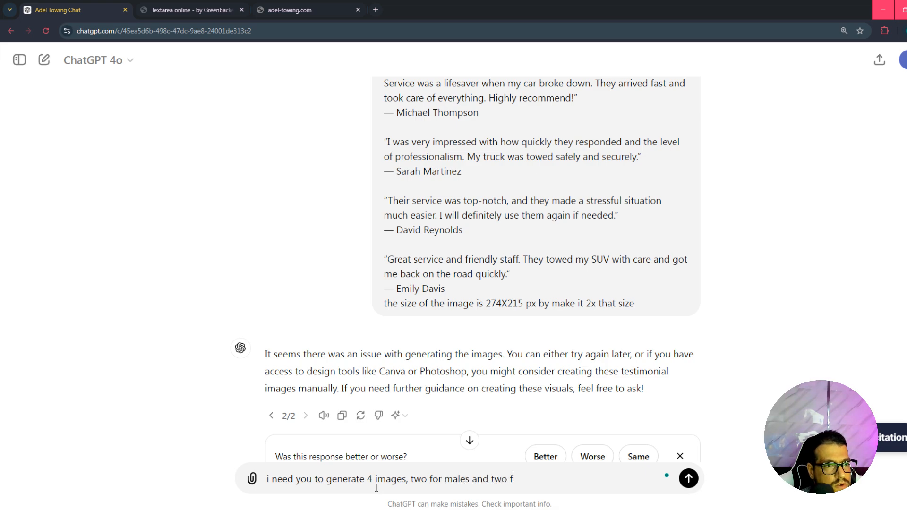
pyautogui.write('or femea')
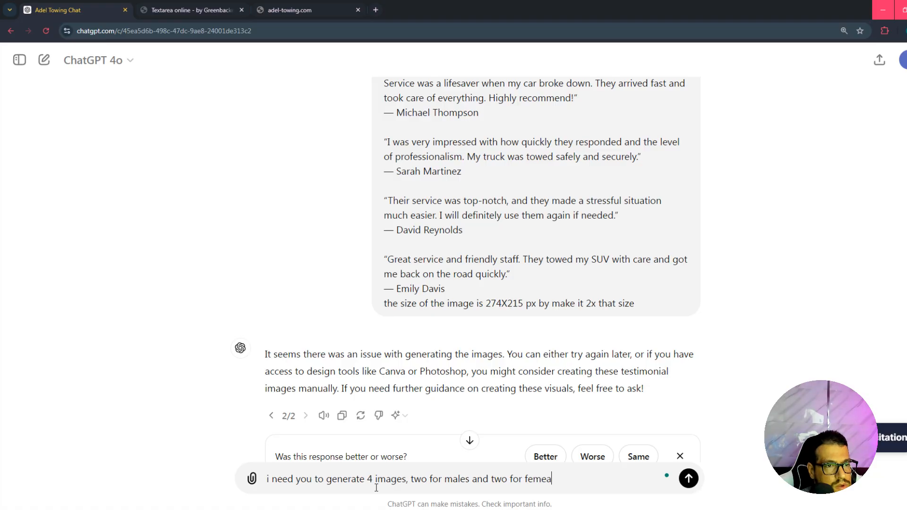
pyautogui.press('BackSpace')
pyautogui.press('BackSpace')
pyautogui.write('ales, they are')
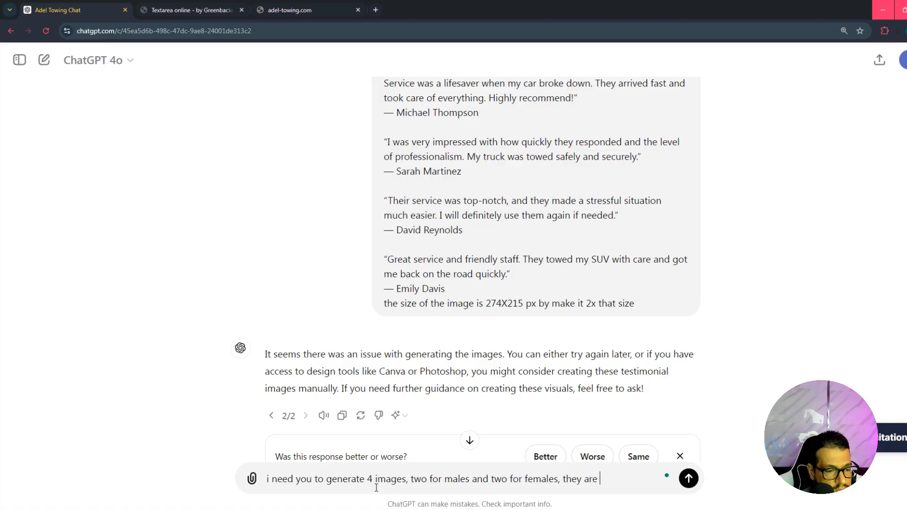
pyautogui.write(' american, ')
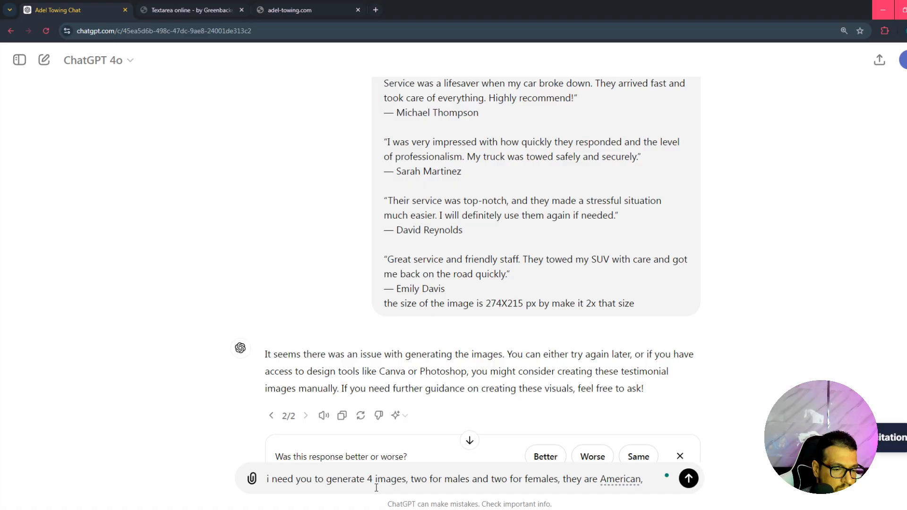
pyautogui.write('all')
pyautogui.press('BackSpace')
pyautogui.press('BackSpace')
pyautogui.press('BackSpace')
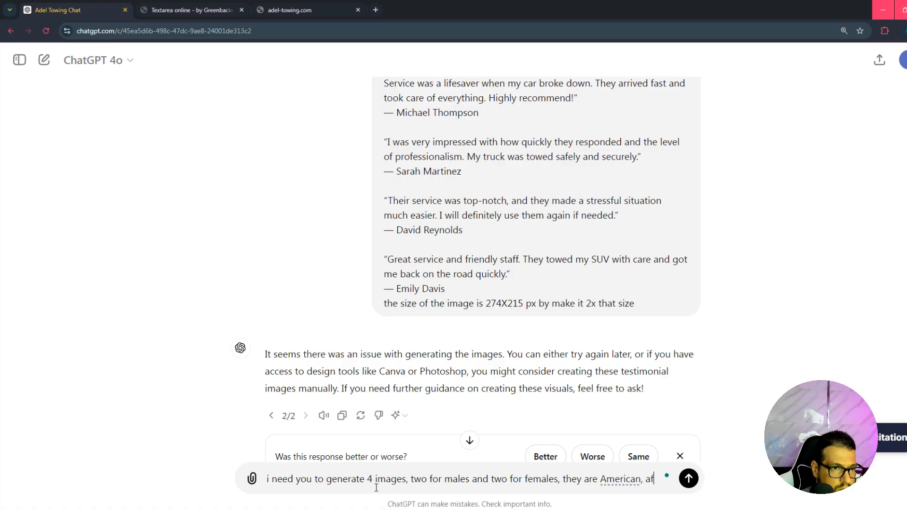
pyautogui.write('all them')
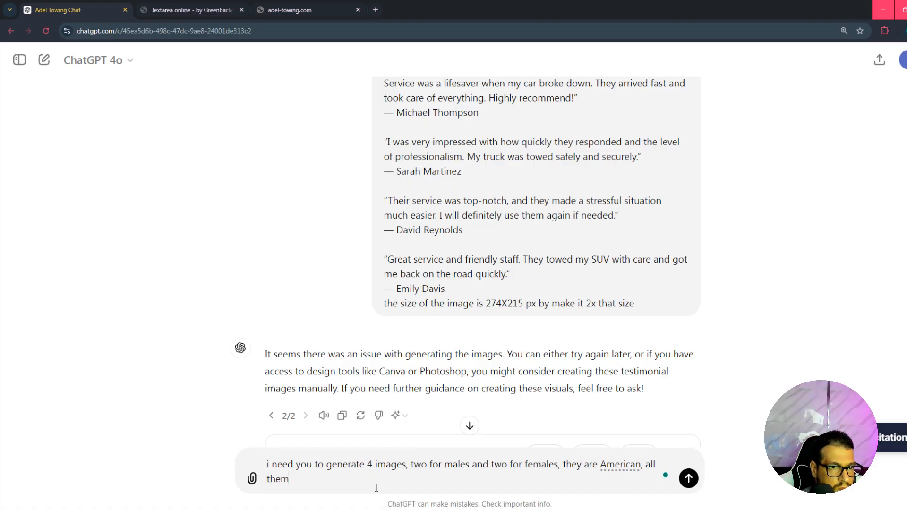
pyautogui.write(' are afri')
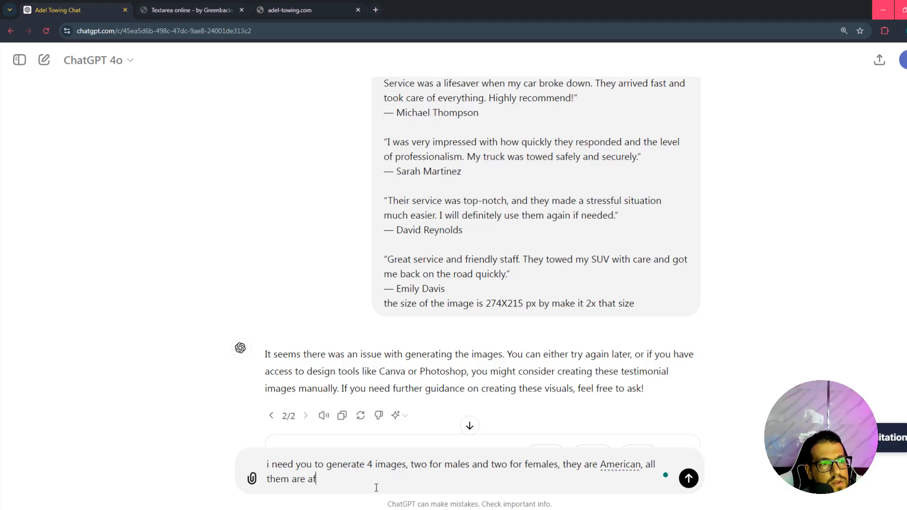
pyautogui.press('BackSpace')
pyautogui.press('BackSpace')
pyautogui.press('BackSpace')
pyautogui.press('BackSpace')
pyautogui.press('BackSpace')
pyautogui.press('BackSpace')
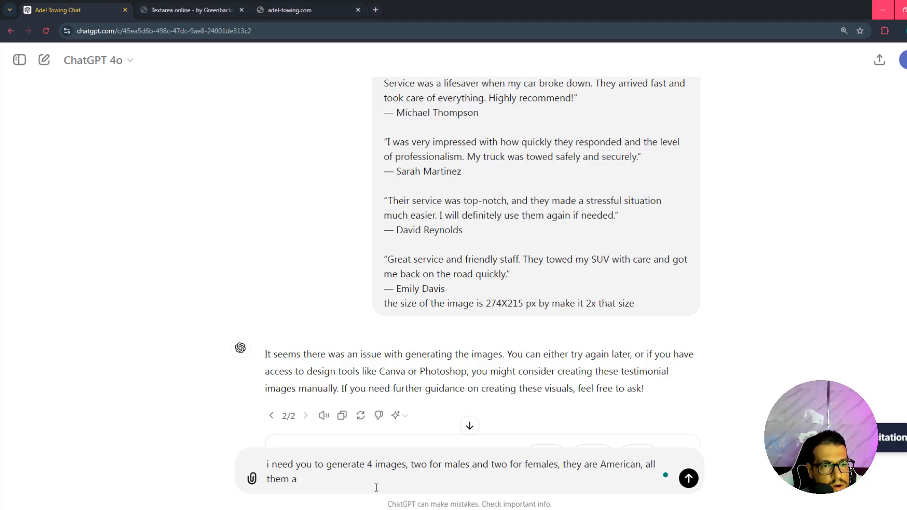
pyautogui.press('BackSpace')
pyautogui.press('BackSpace')
pyautogui.press('BackSpace')
pyautogui.press('BackSpace')
pyautogui.press('BackSpace')
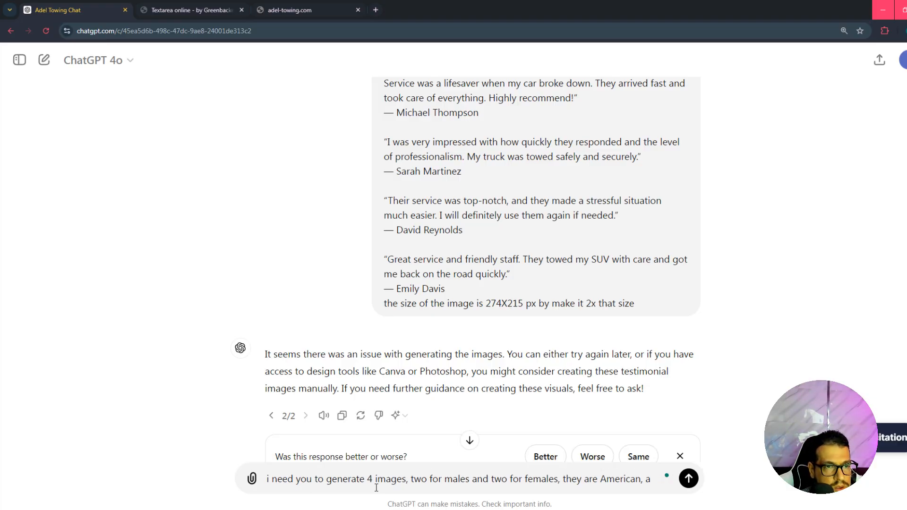
# Step: Add "one white American mid 40's," to the unsent message, correcting the misspelled nationality
pyautogui.write('one ')
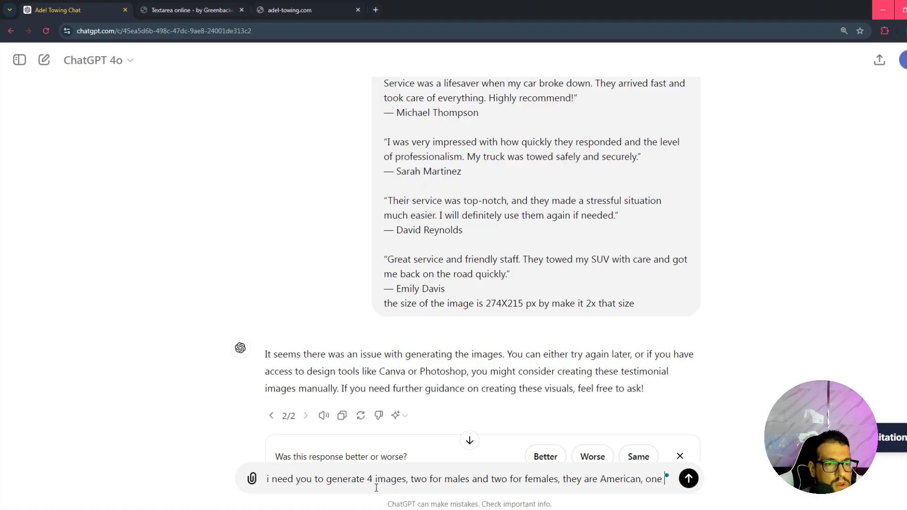
pyautogui.write('white amer')
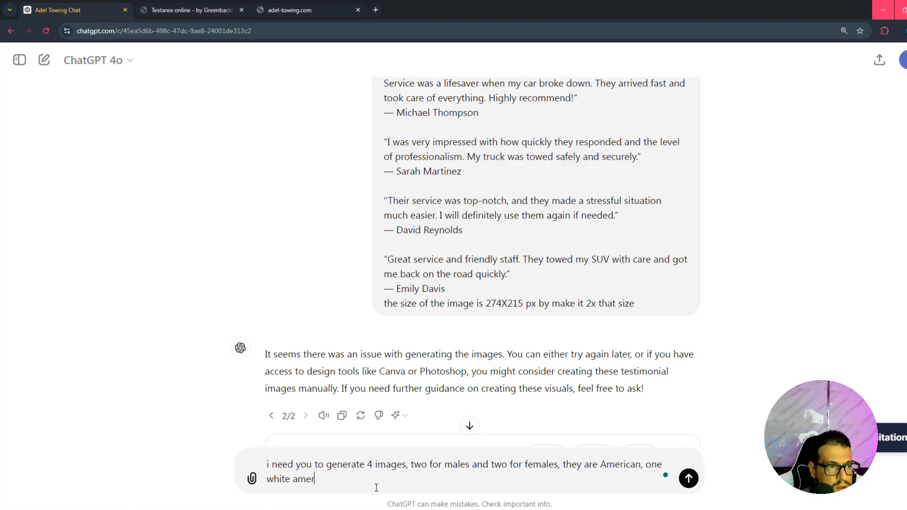
pyautogui.write('cian ')
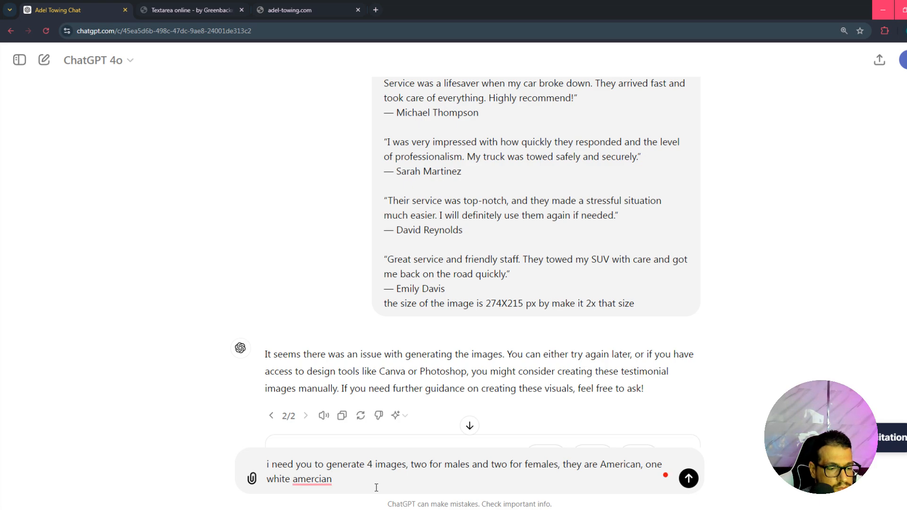
pyautogui.write('mid ')
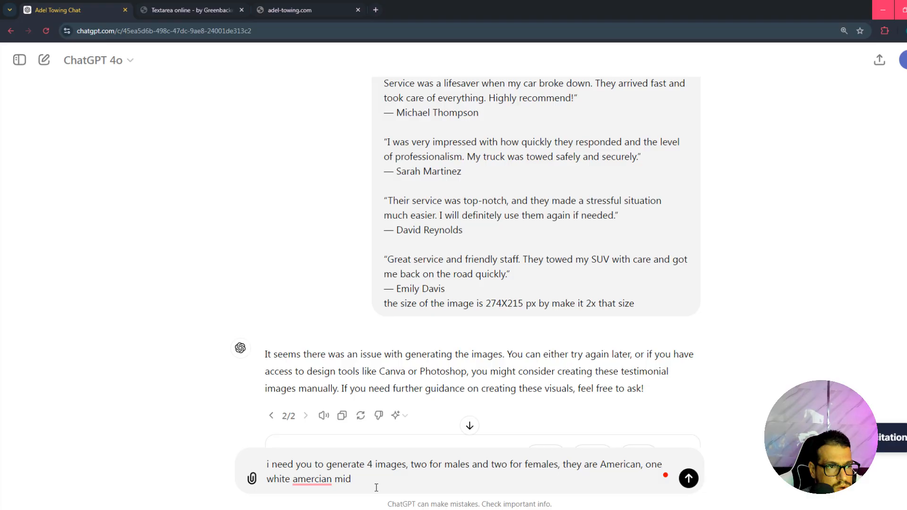
pyautogui.write("20's")
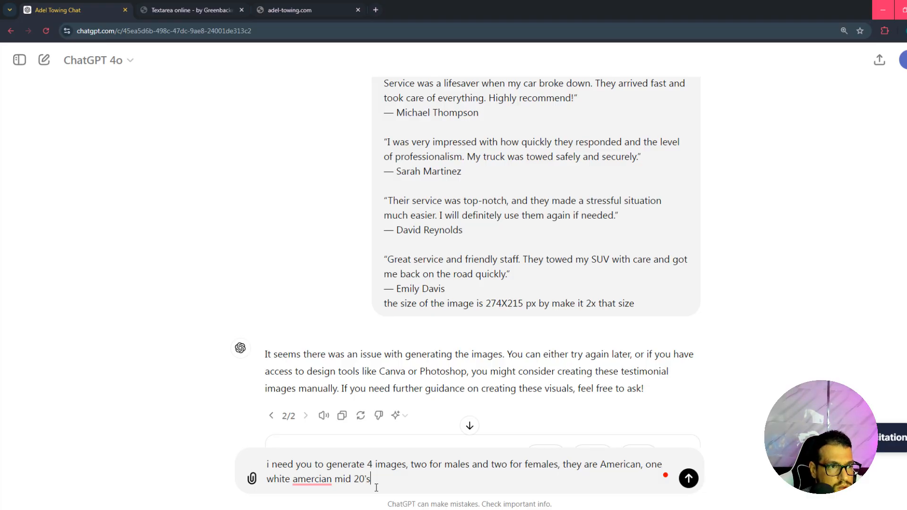
pyautogui.press('BackSpace')
pyautogui.press('BackSpace')
pyautogui.press('BackSpace')
pyautogui.write("40's")
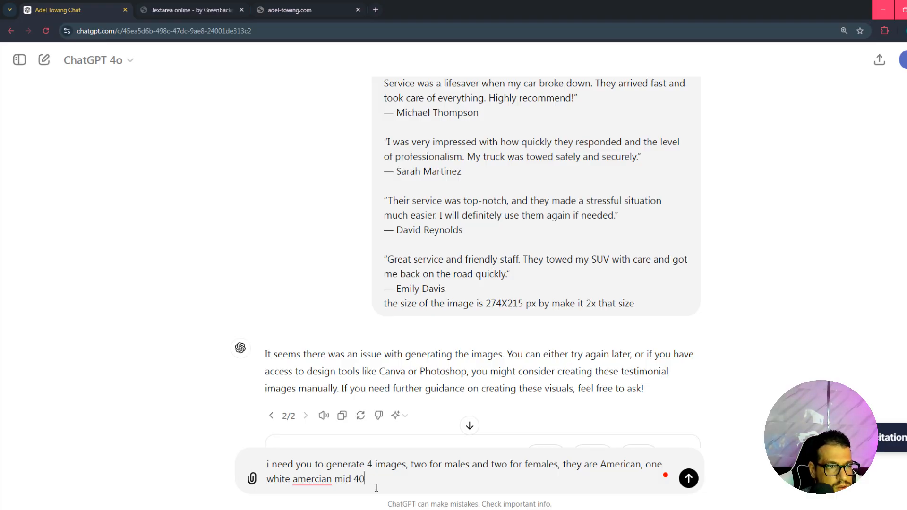
pyautogui.press('BackSpace')
pyautogui.press('BackSpace')
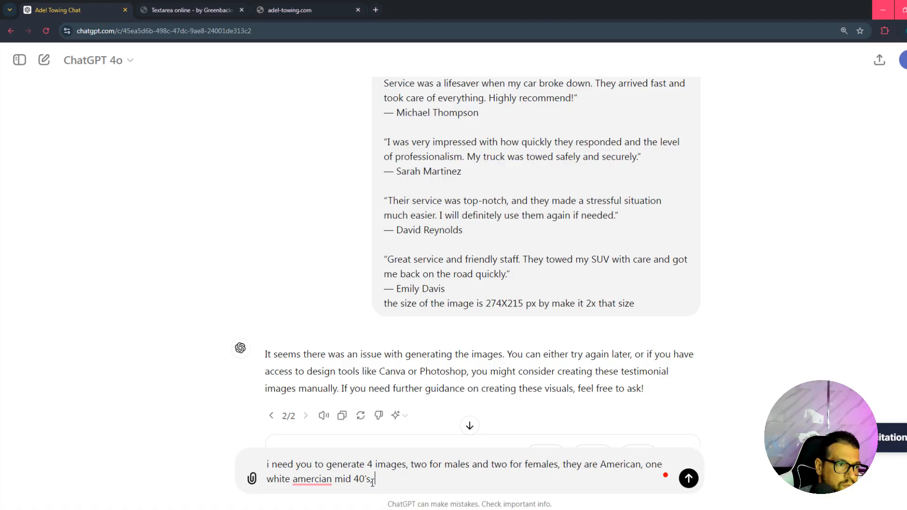
pyautogui.rightClick(318, 482)
pyautogui.click(340, 401)
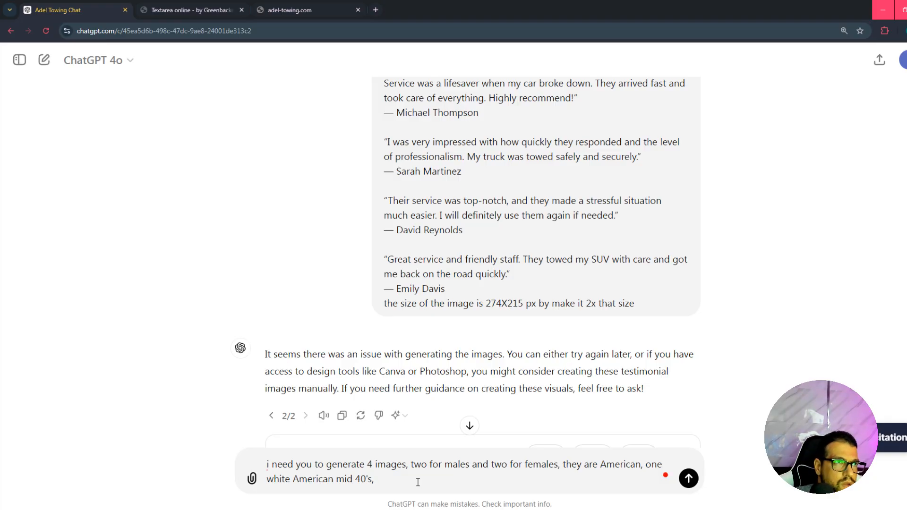
# Step: Replace "one" in the draft's description with the first testimonial customer's first name, copied from the sent prompt, followed by "is"
pyautogui.doubleClick(416, 113)
pyautogui.hotkey('ctrl', 'c')
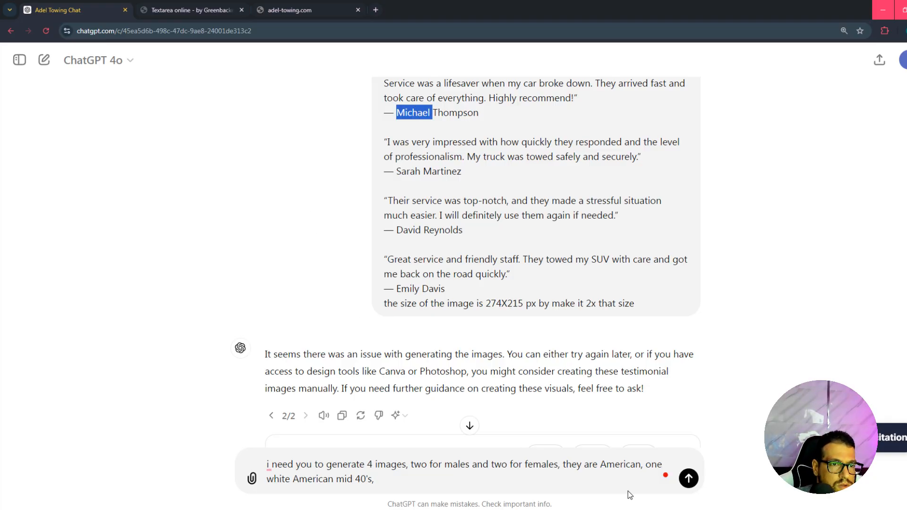
pyautogui.click(647, 468)
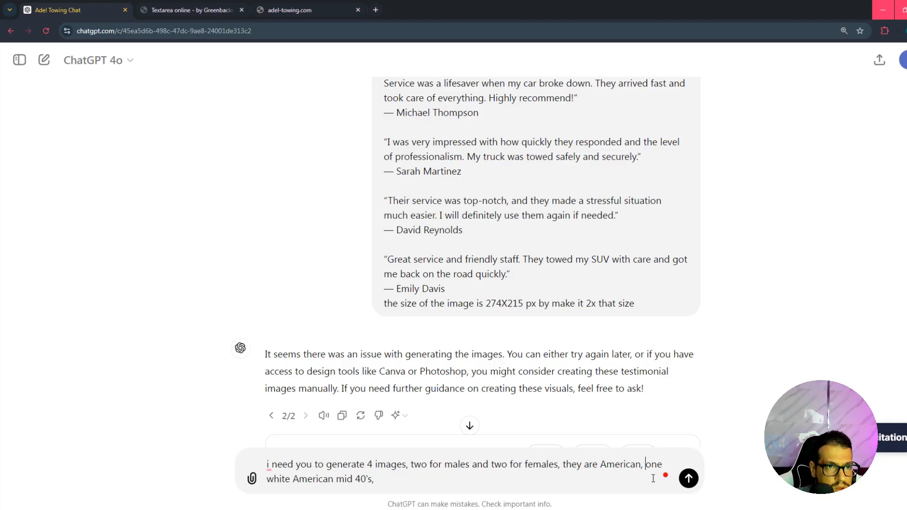
pyautogui.hotkey('ctrl', 'v')
pyautogui.doubleClick(314, 480)
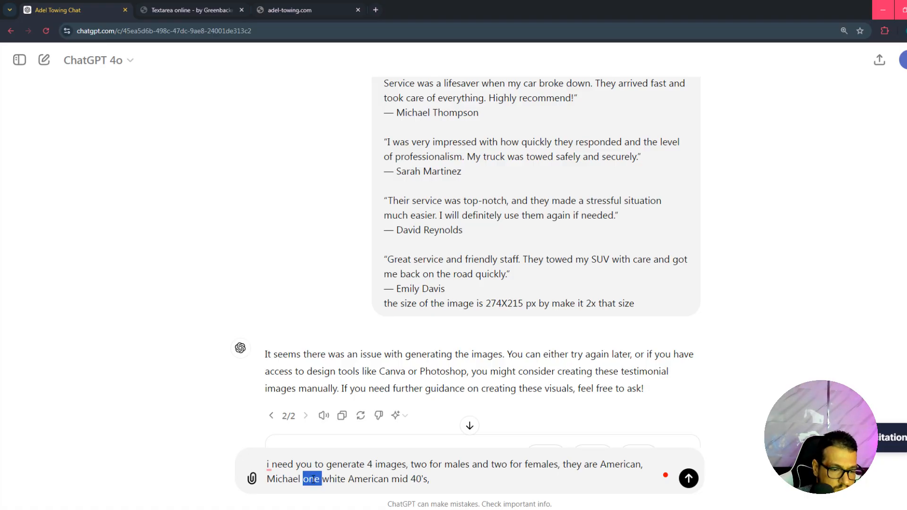
pyautogui.write('is')
pyautogui.click(439, 483)
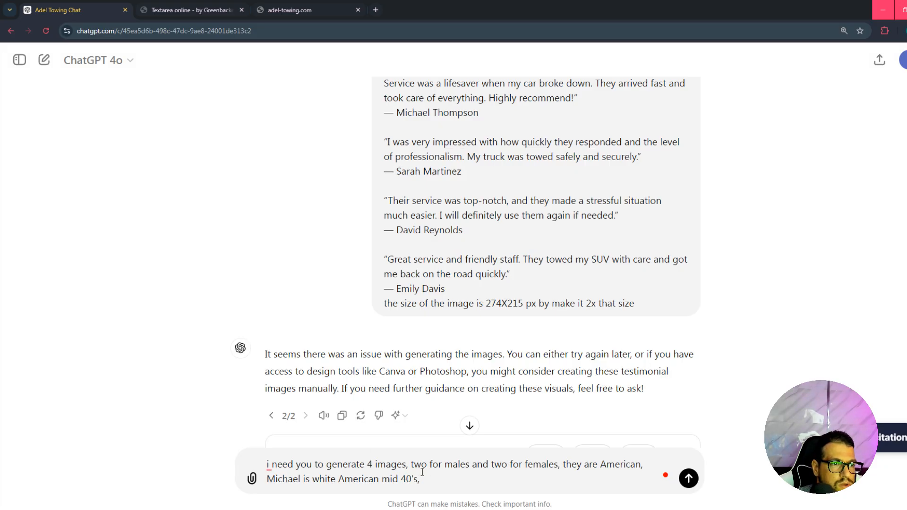
# Step: Append the second testimonial customer's first name, copied from the sent prompt, followed by "is Hispanic mind 30's", correcting the spelling of "Hispanic"
pyautogui.doubleClick(409, 171)
pyautogui.hotkey('ctrl', 'c')
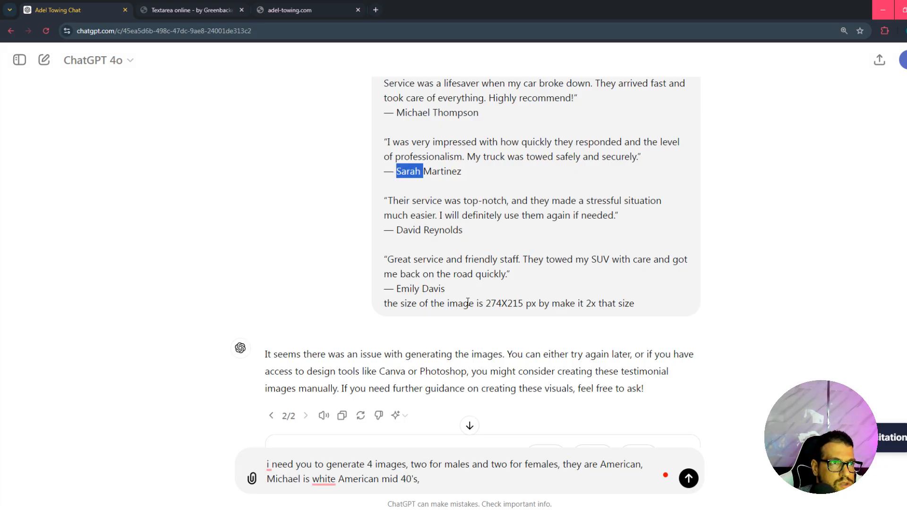
pyautogui.click(445, 490)
pyautogui.hotkey('ctrl', 'v')
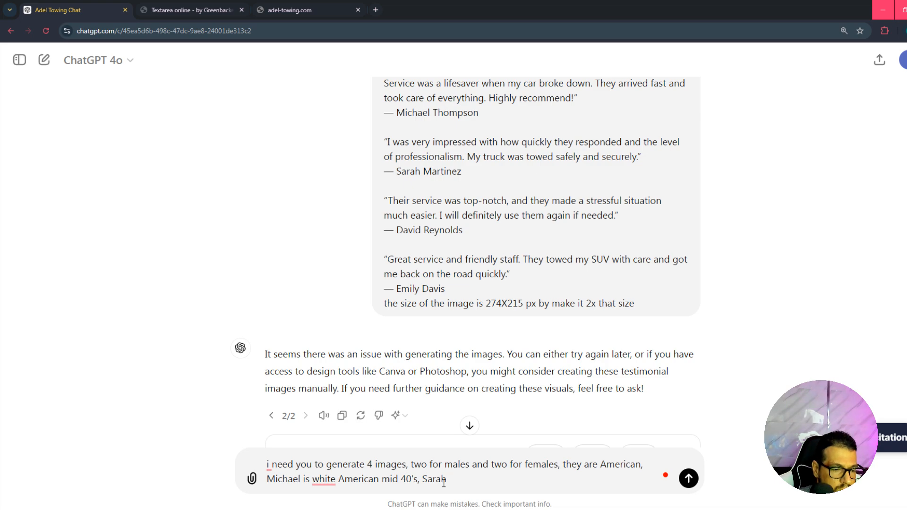
pyautogui.write('is hisbanic')
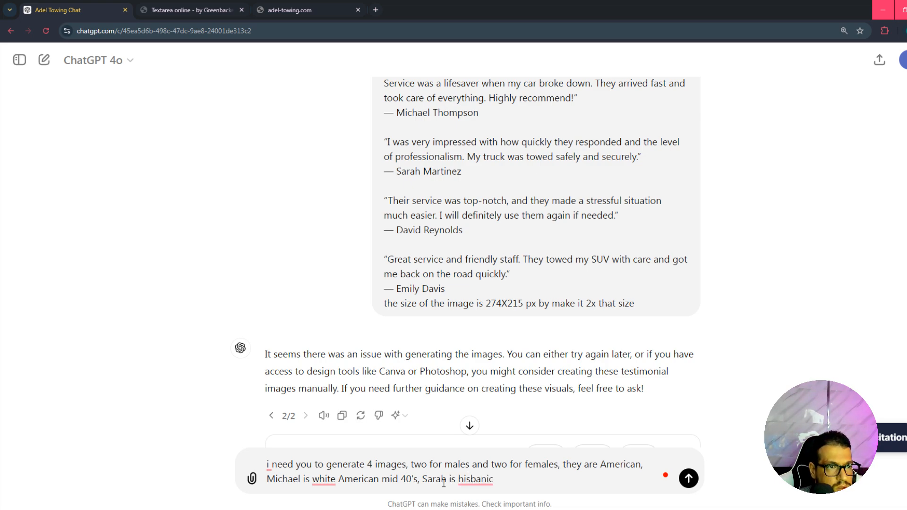
pyautogui.click(475, 479)
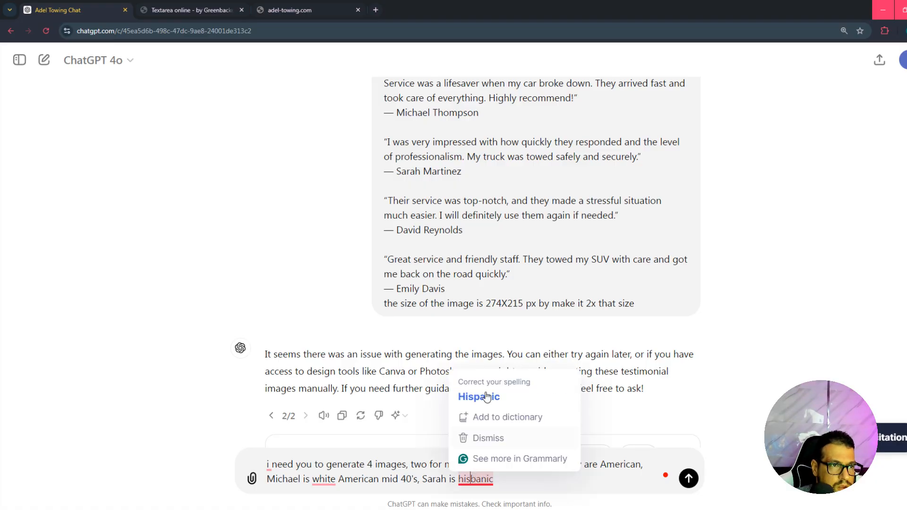
pyautogui.click(488, 388)
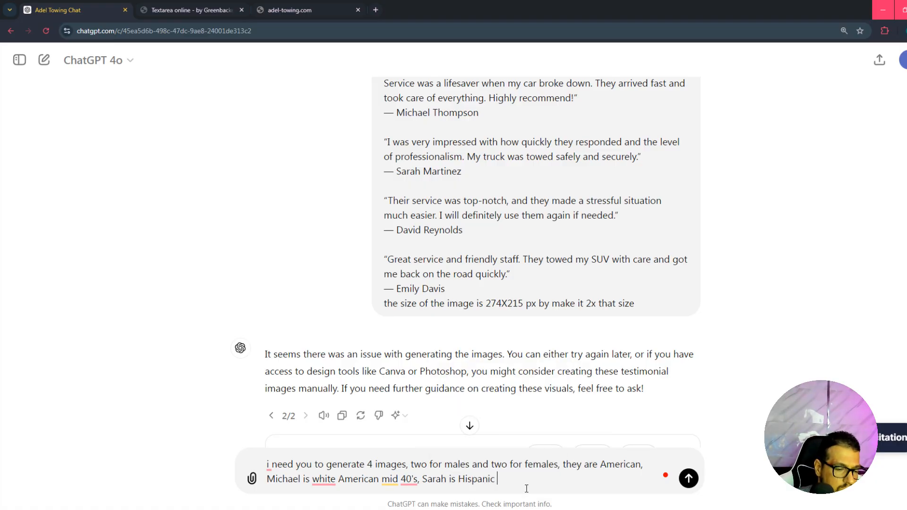
pyautogui.write("mind 30's")
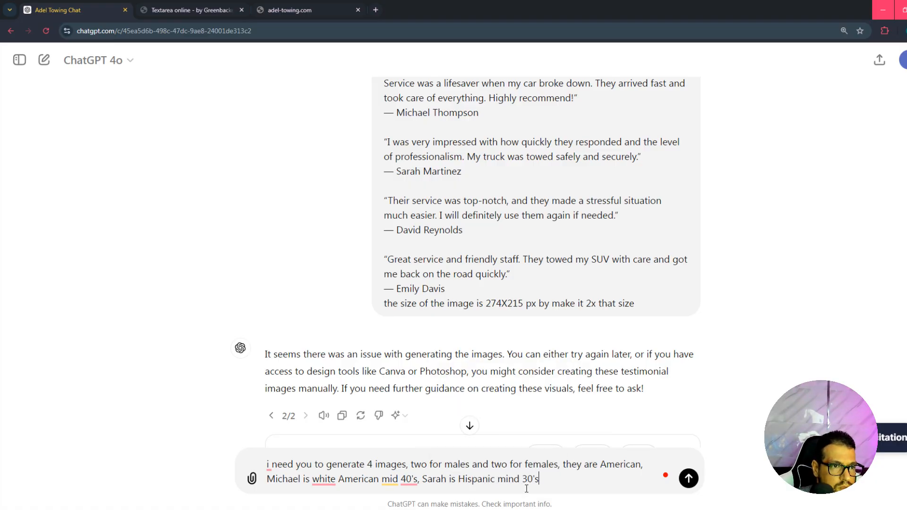
# Step: Append the third testimonial customer's first name, copied from the sent prompt, followed by "mid 50's europian" to the unsent message
pyautogui.write(', da')
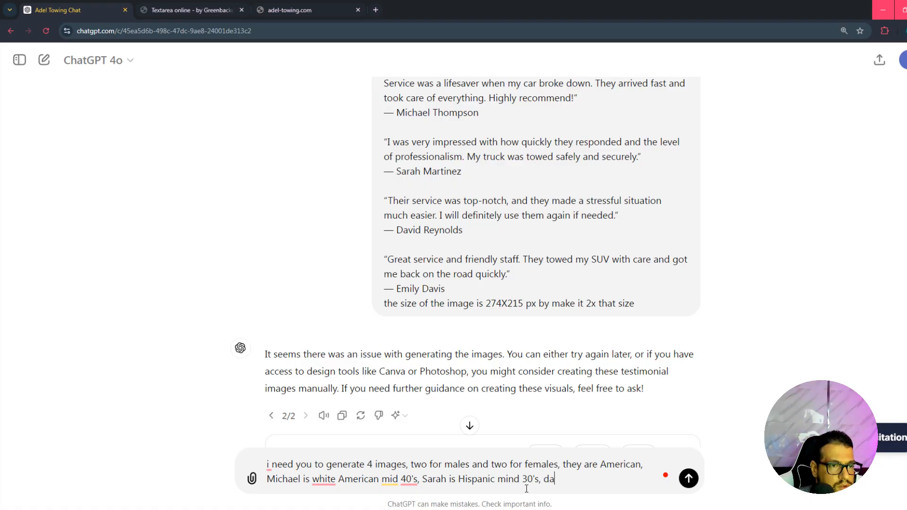
pyautogui.write('vid min')
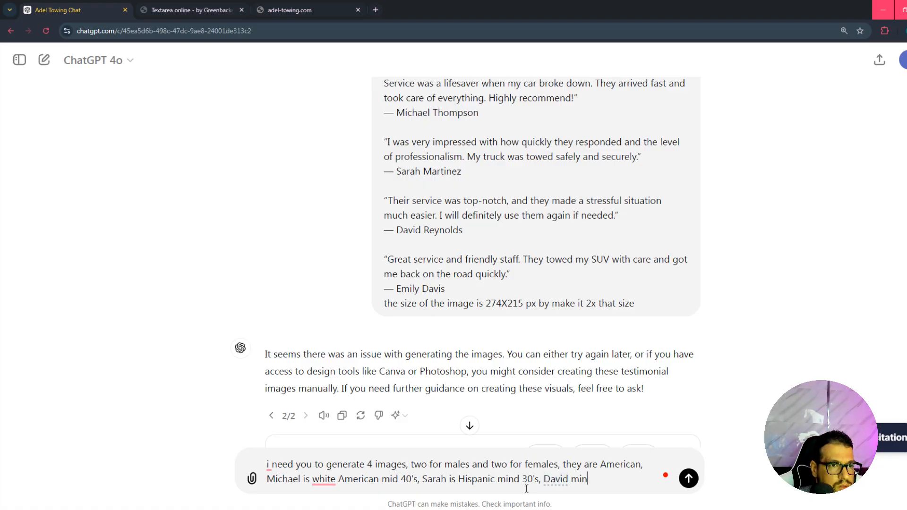
pyautogui.press('BackSpace')
pyautogui.write("d 50's")
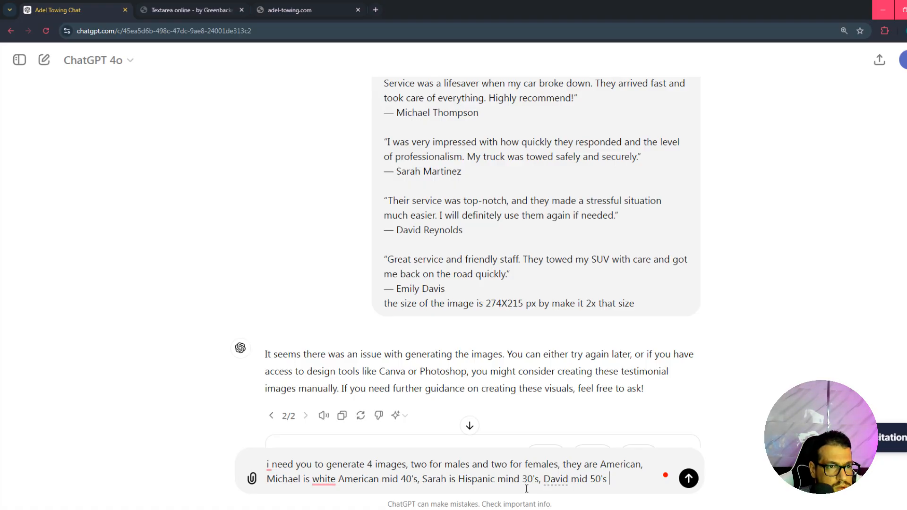
pyautogui.write(' middler')
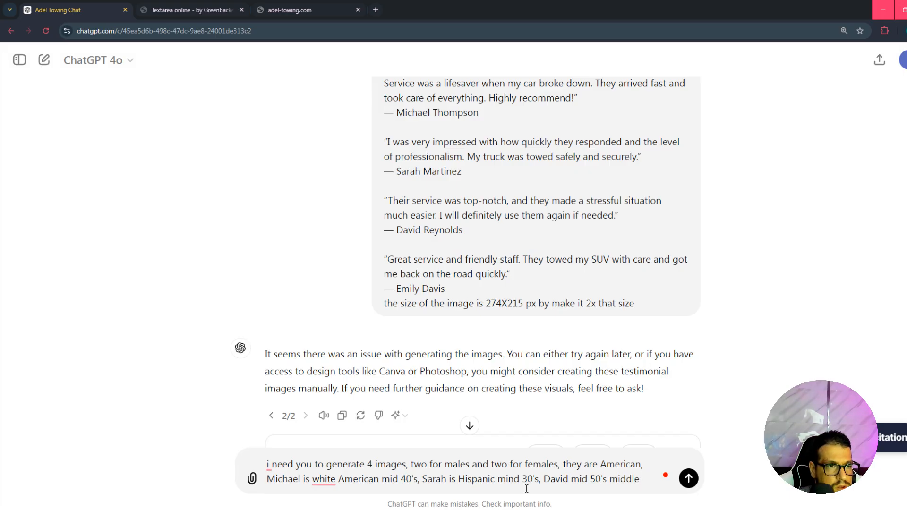
pyautogui.press('BackSpace')
pyautogui.press('BackSpace')
pyautogui.press('BackSpace')
pyautogui.press('BackSpace')
pyautogui.press('BackSpace')
pyautogui.press('BackSpace')
pyautogui.write('e')
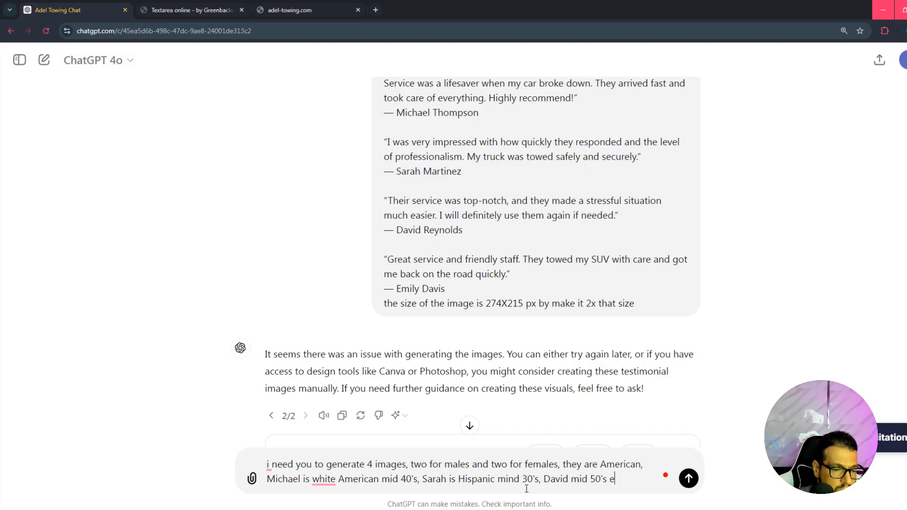
pyautogui.write('u')
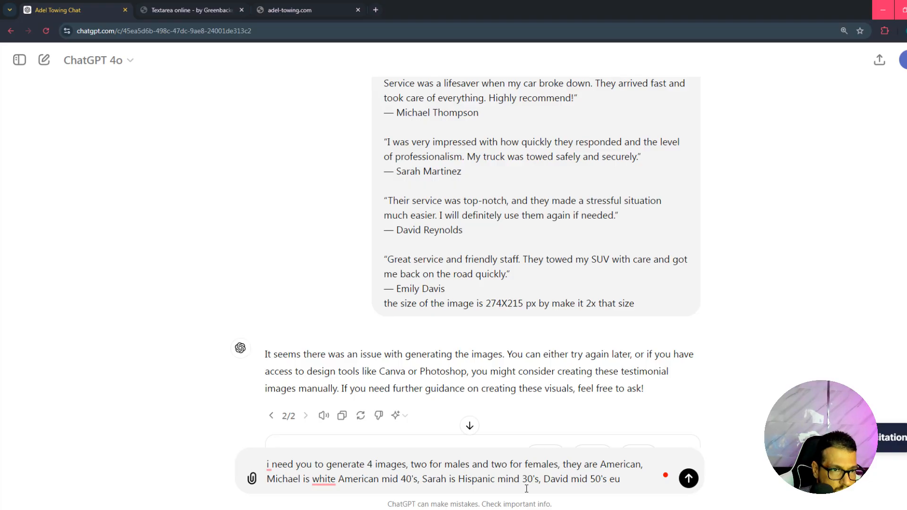
pyautogui.write('ropian')
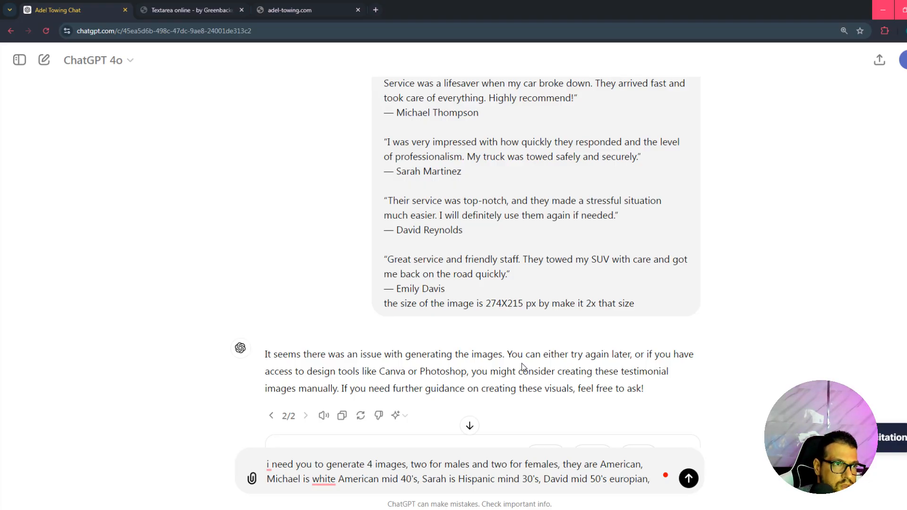
# Step: Append the fourth testimonial customer's first name followed by "is white American mid 20's" and send the message
pyautogui.write(', emily')
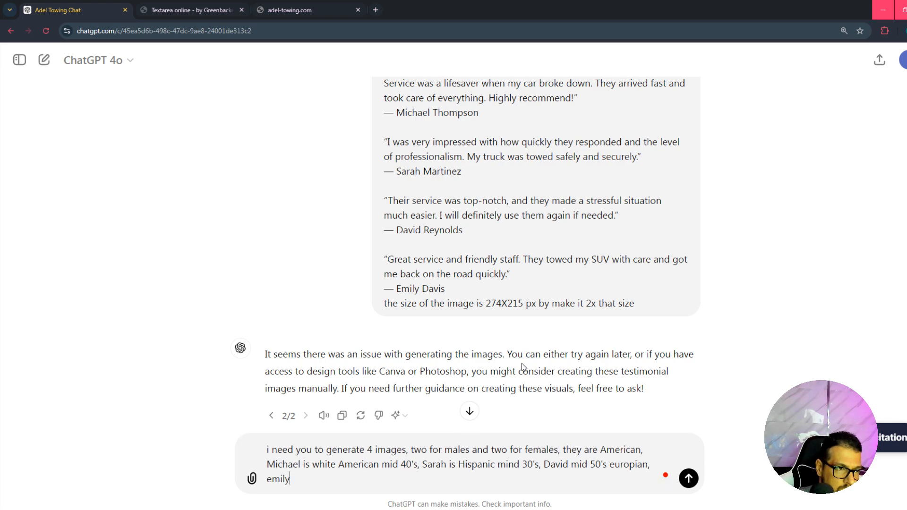
pyautogui.write(' is')
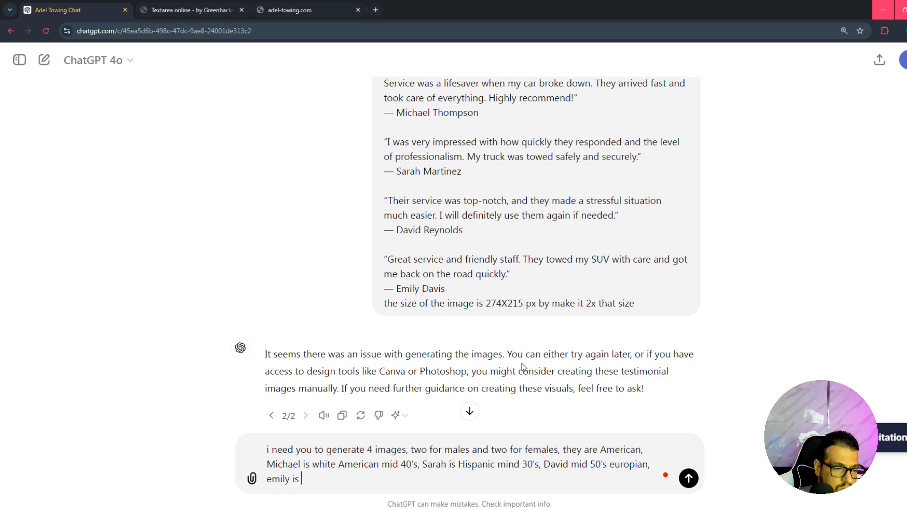
pyautogui.write(' wh')
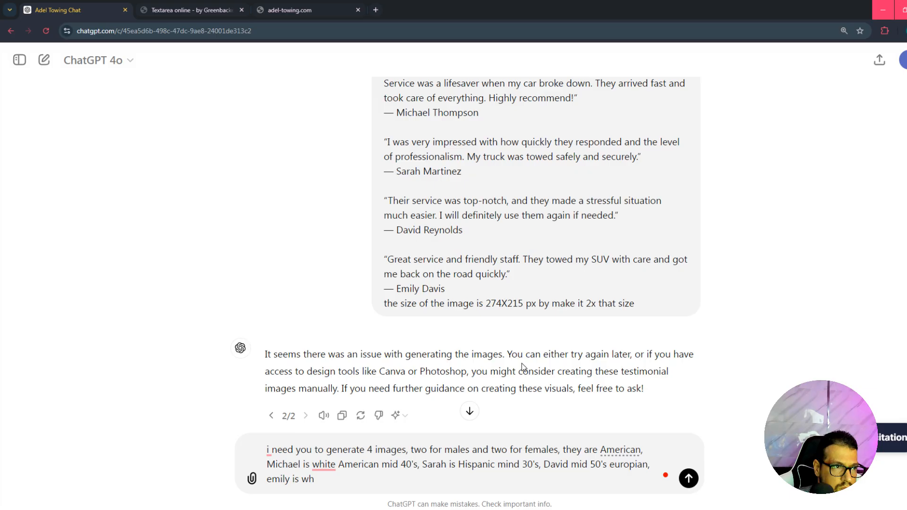
pyautogui.write('ite American ')
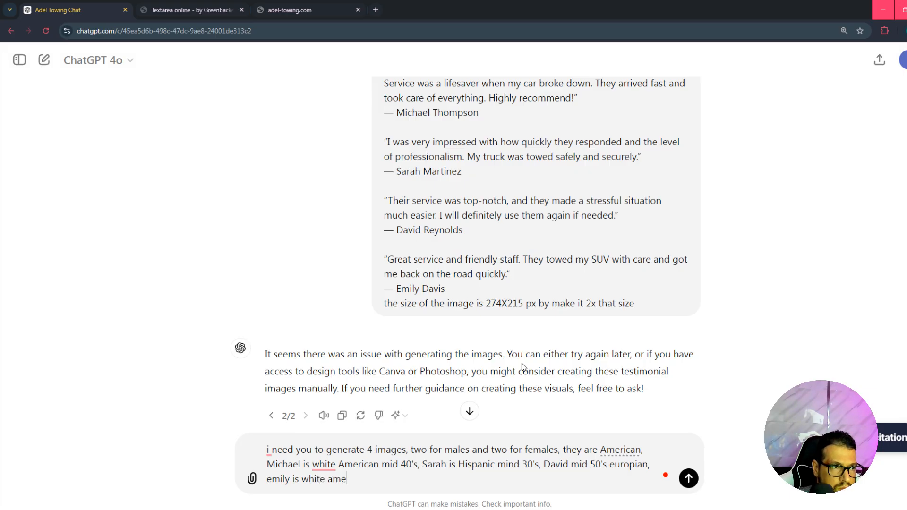
pyautogui.write('mid ')
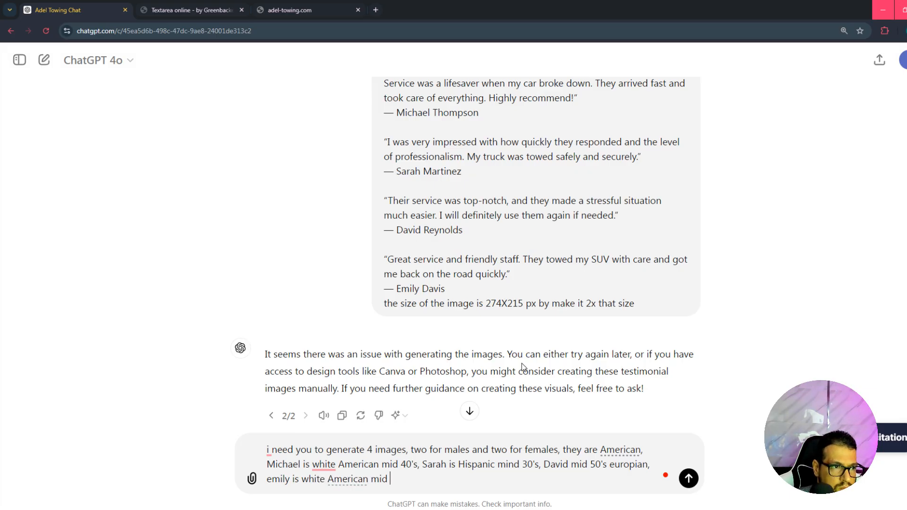
pyautogui.write("20's")
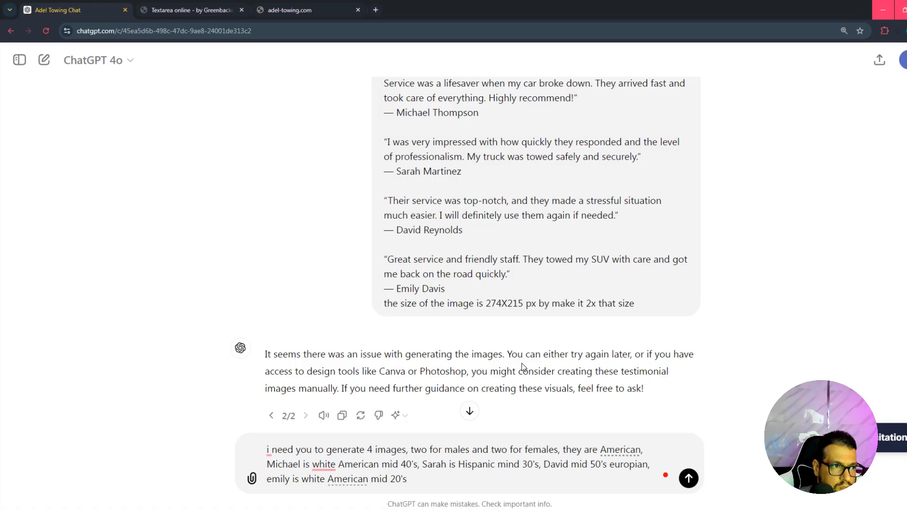
pyautogui.press('Return')
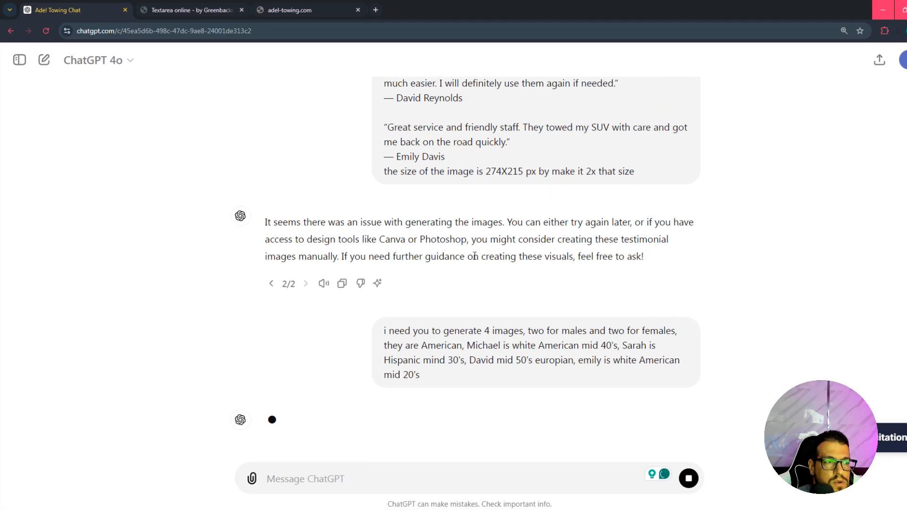
pyautogui.click(888, 509)
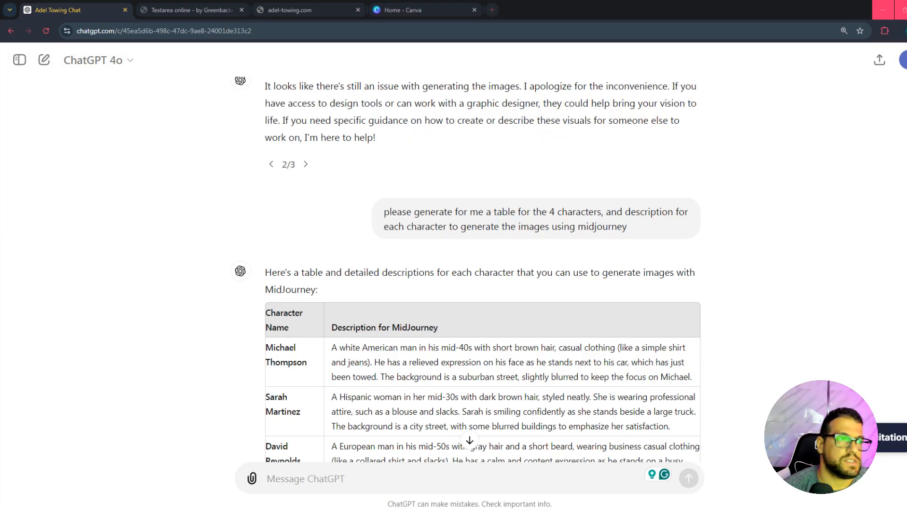
# Step: Review the sent image request, the MidJourney table request and the descriptions written for the four characters
pyautogui.scroll(3, 463, 279)
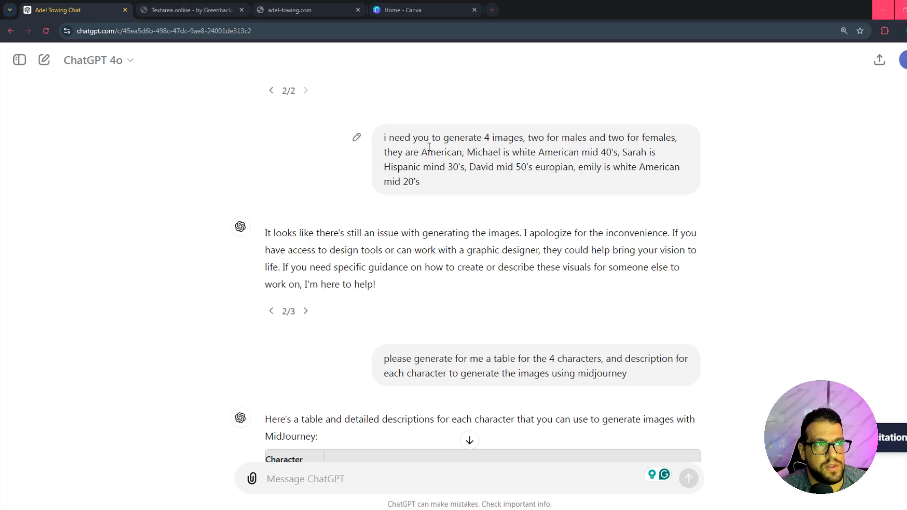
pyautogui.moveTo(394, 137); pyautogui.dragTo(482, 152)
pyautogui.scroll(-1, 547, 273)
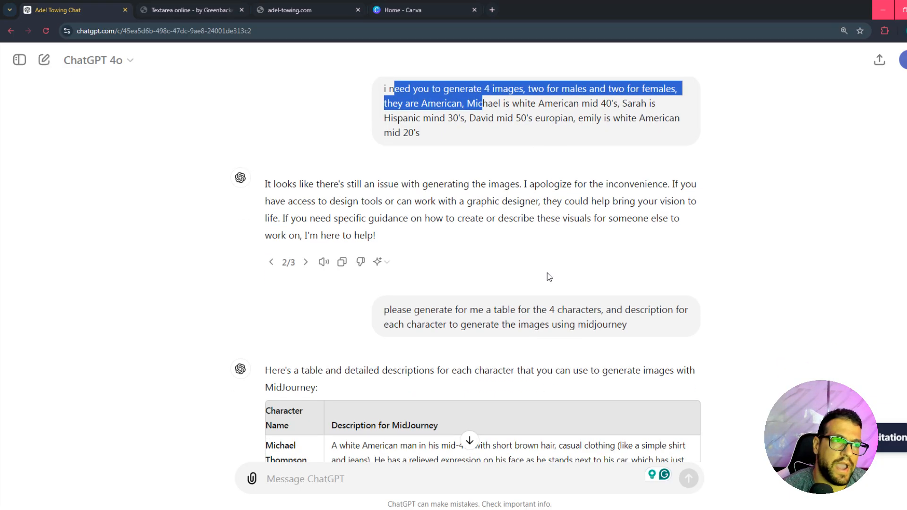
pyautogui.scroll(-1, 479, 307)
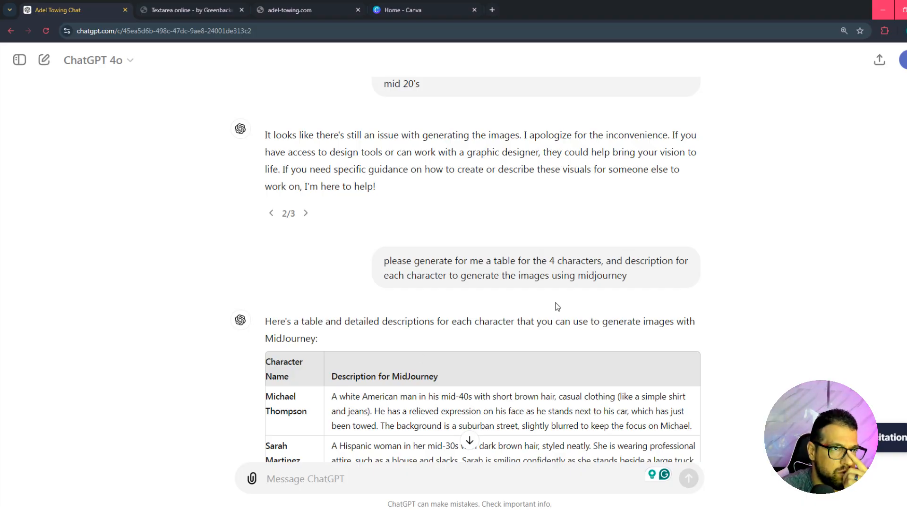
pyautogui.moveTo(580, 260); pyautogui.dragTo(659, 261)
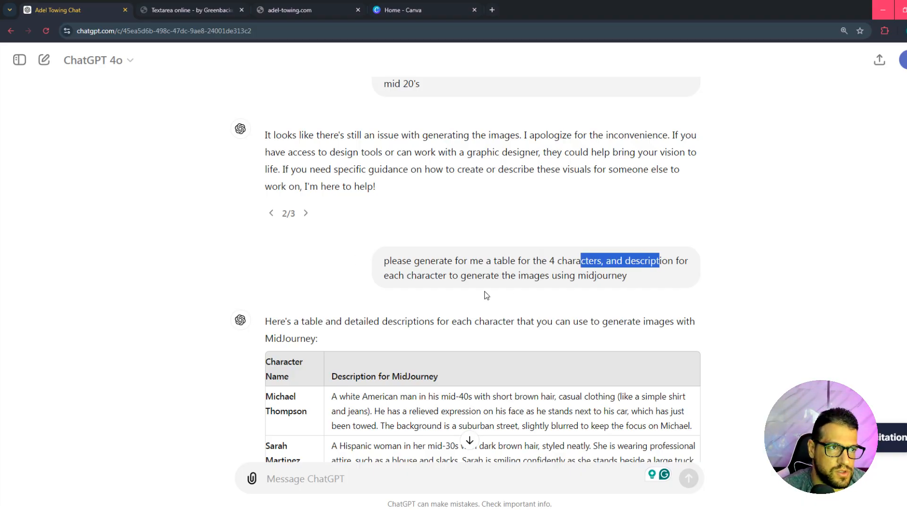
pyautogui.moveTo(465, 276); pyautogui.dragTo(530, 276)
pyautogui.scroll(-1, 589, 242)
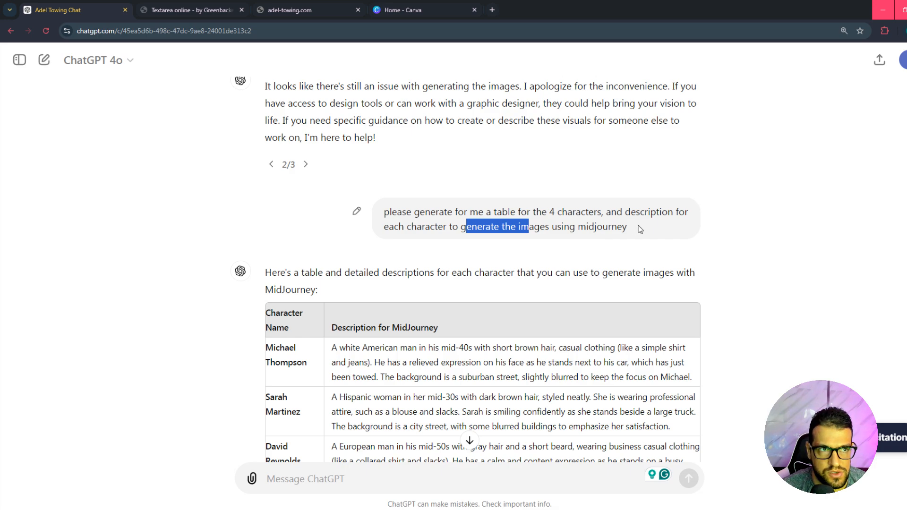
pyautogui.moveTo(630, 227); pyautogui.dragTo(554, 229)
pyautogui.scroll(-2, 468, 256)
pyautogui.scroll(-1, 464, 193)
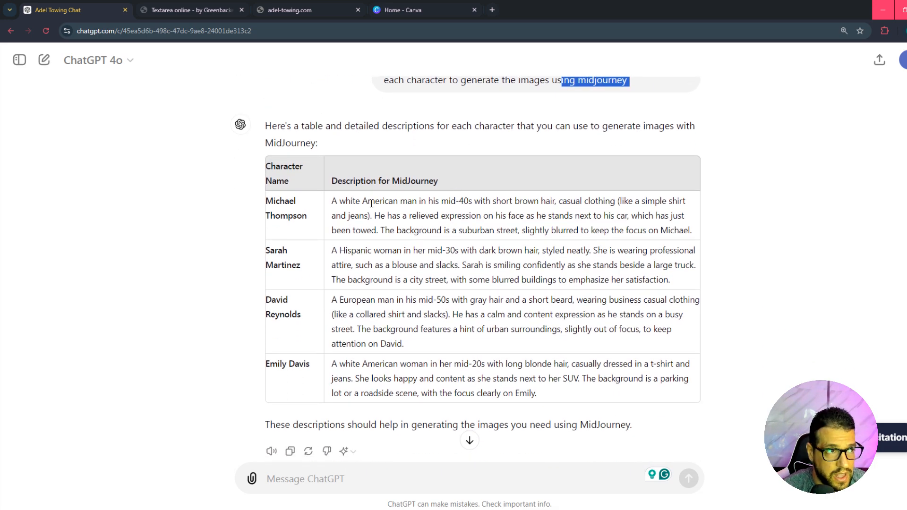
pyautogui.moveTo(340, 200); pyautogui.dragTo(504, 231)
pyautogui.click(534, 278)
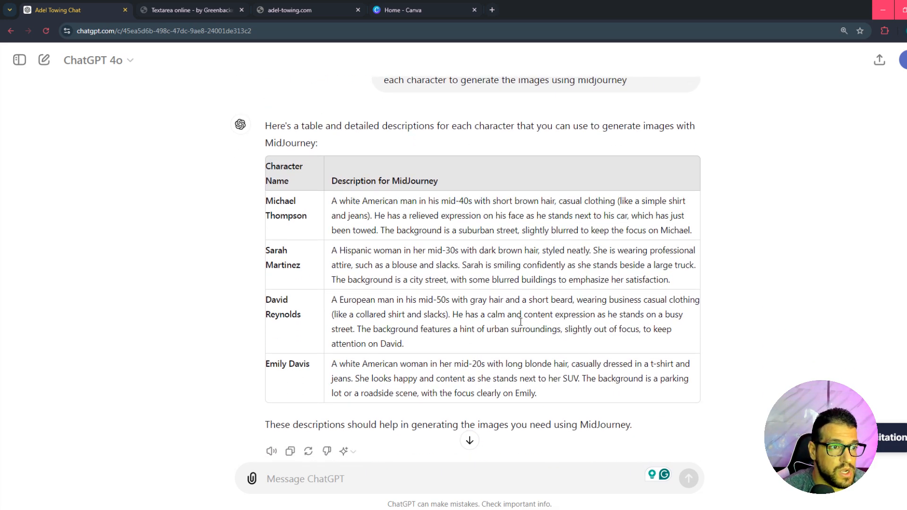
# Step: Look up the required testimonial image size in the earlier prompt that lists the testimonials
pyautogui.scroll(3, 555, 352)
pyautogui.scroll(3, 556, 352)
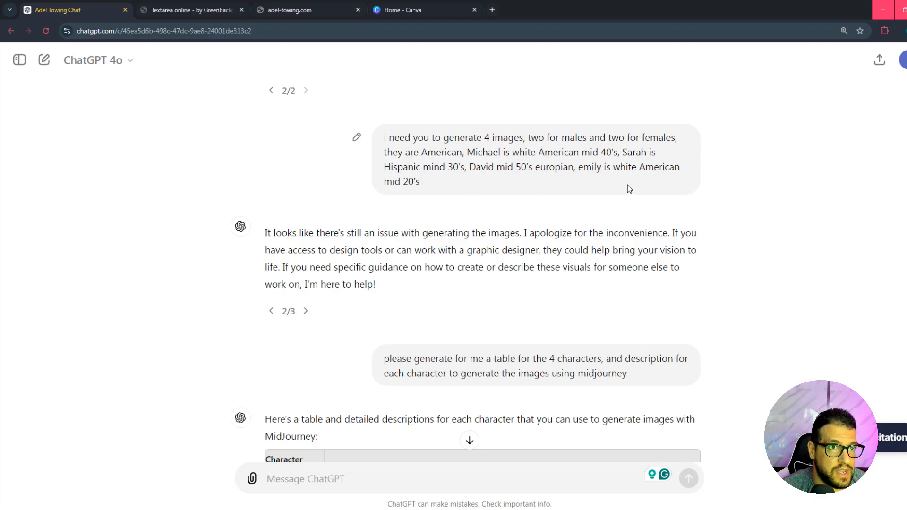
pyautogui.scroll(4, 492, 328)
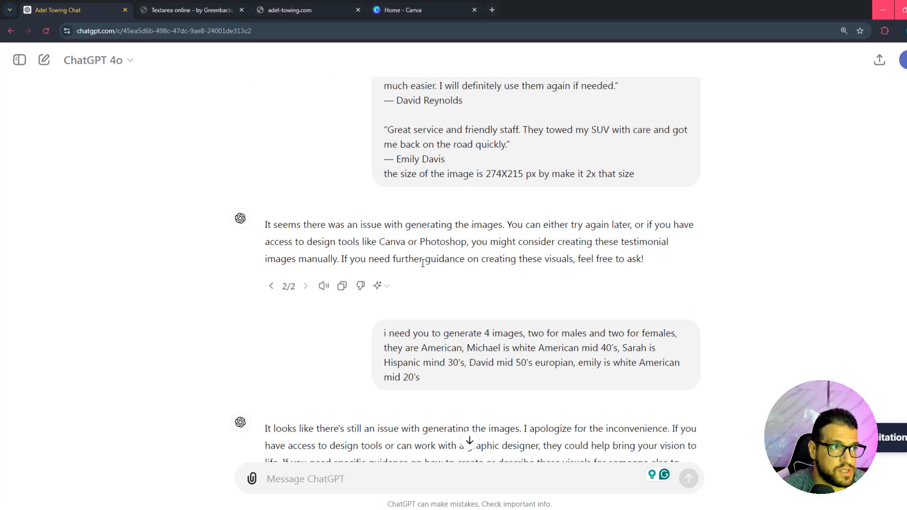
pyautogui.moveTo(483, 174); pyautogui.dragTo(519, 173)
pyautogui.scroll(-10, 523, 270)
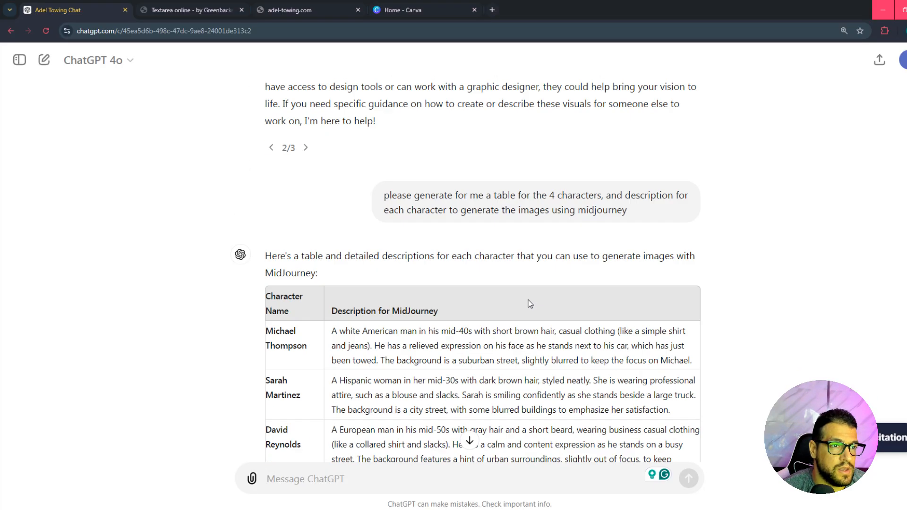
# Step: Switch to Canva and create a new custom-size design of 274 × 215 px
pyautogui.click(442, 7)
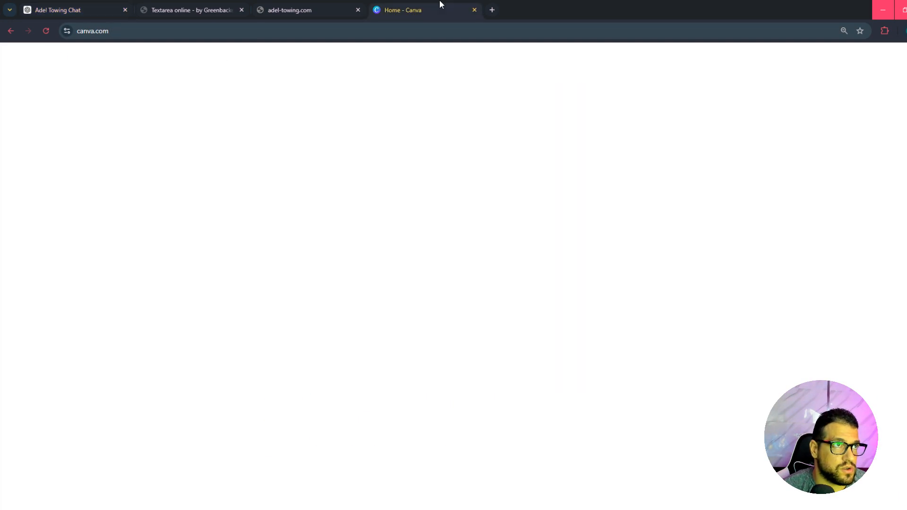
pyautogui.click(854, 60)
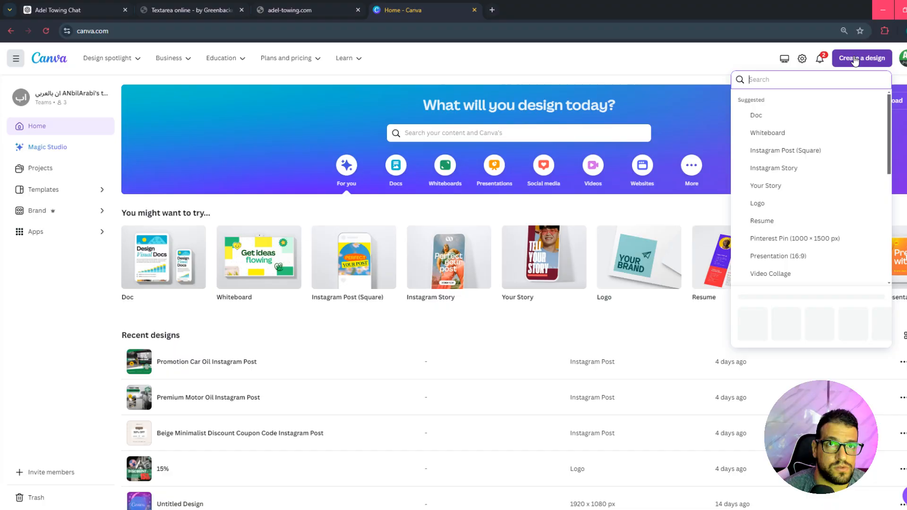
pyautogui.click(755, 329)
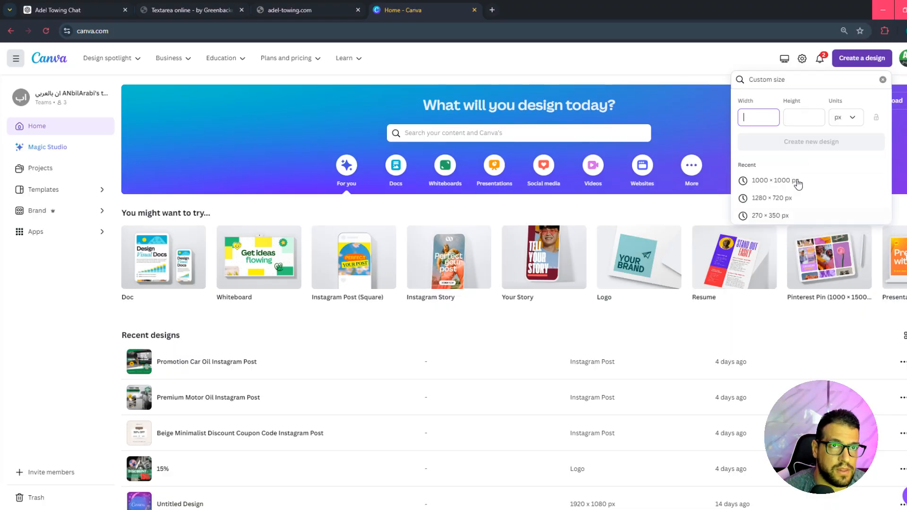
pyautogui.write('27')
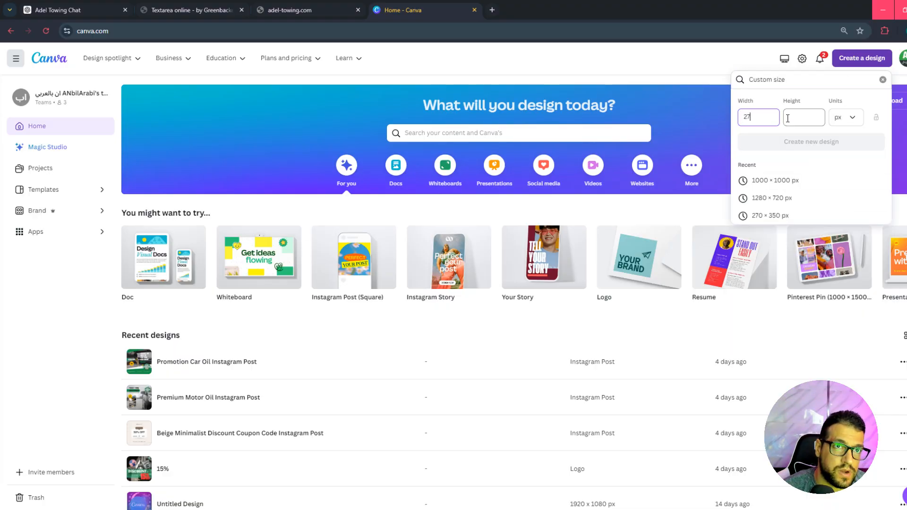
pyautogui.write('4')
pyautogui.click(807, 116)
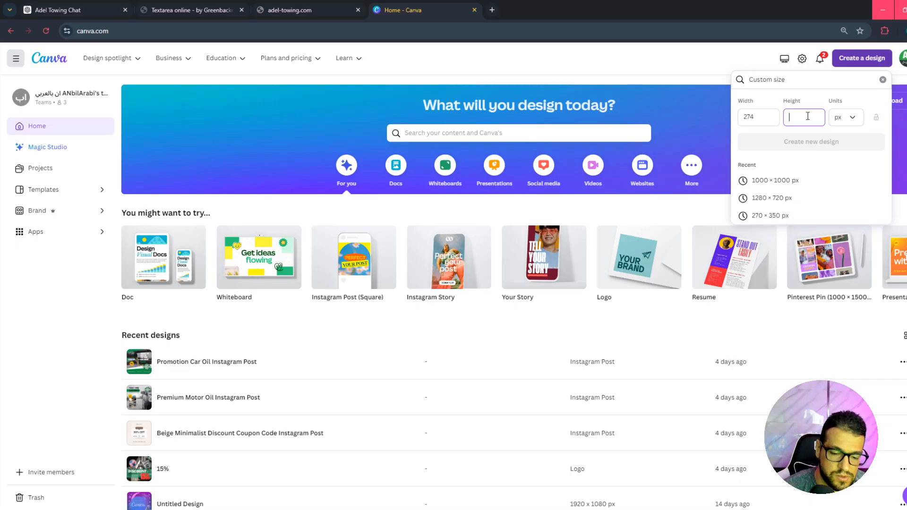
pyautogui.write('215')
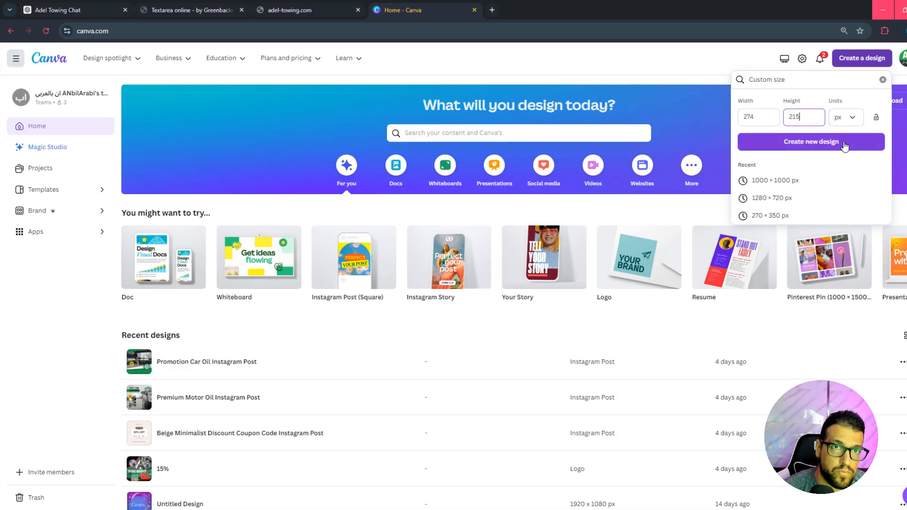
pyautogui.click(845, 119)
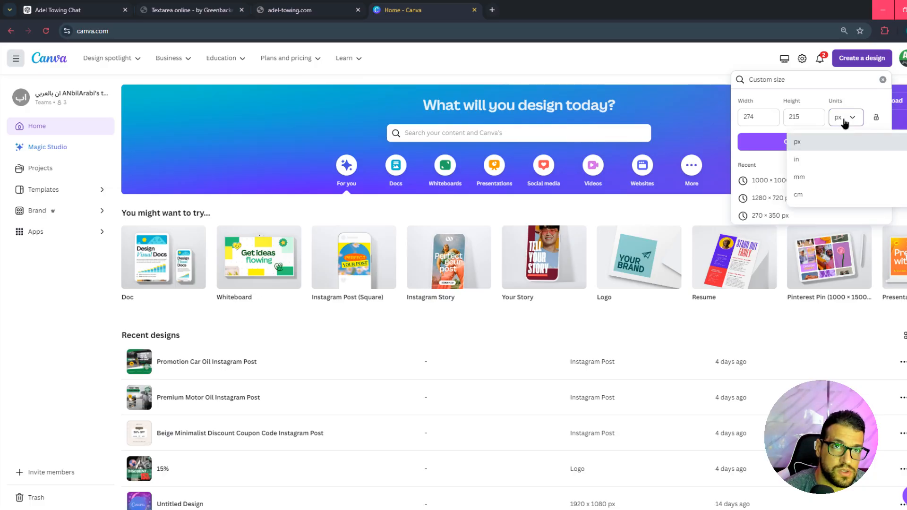
pyautogui.click(843, 142)
pyautogui.click(841, 142)
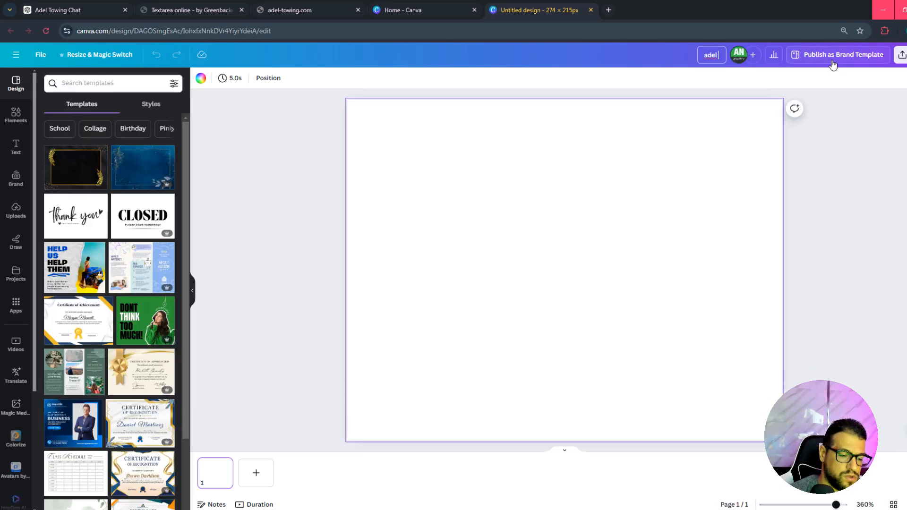
# Step: Name the new blank design "adel towing testmonials"
pyautogui.write('towing test')
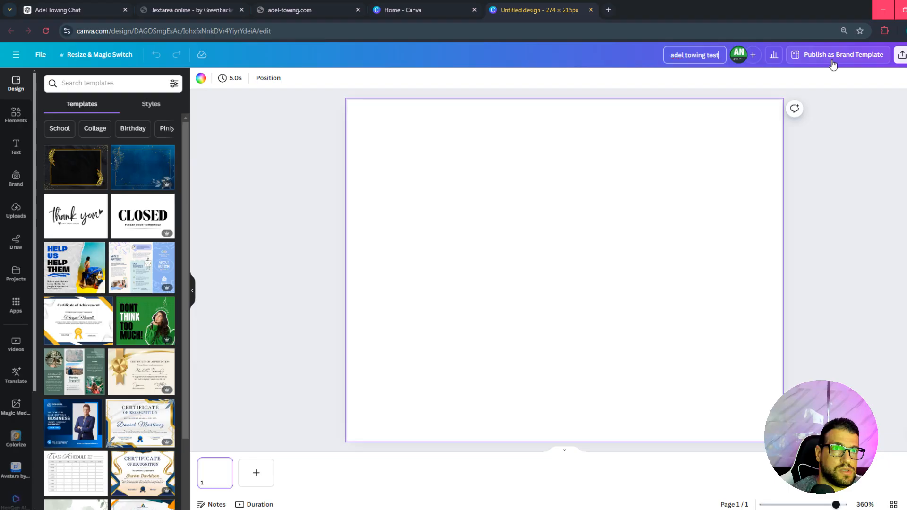
pyautogui.write('monials')
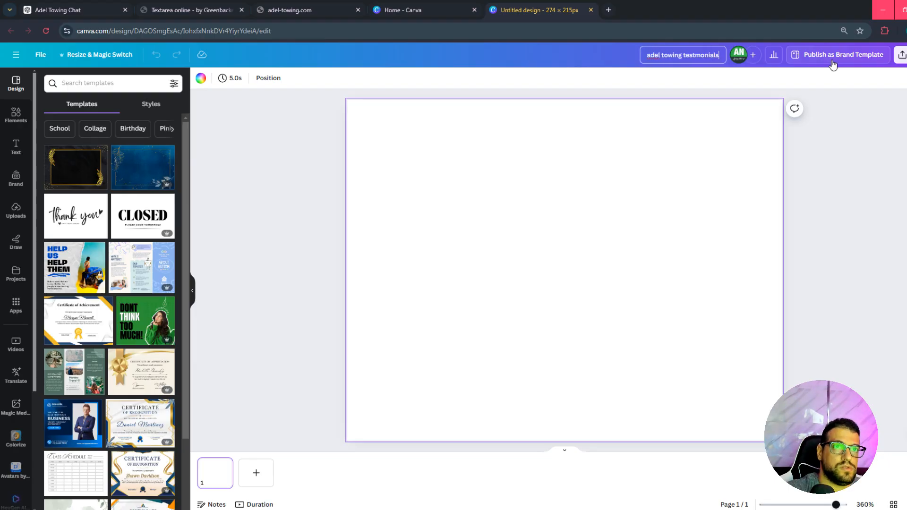
# Step: Extend the design's name to "adel towing testmonials images"
pyautogui.write(' images')
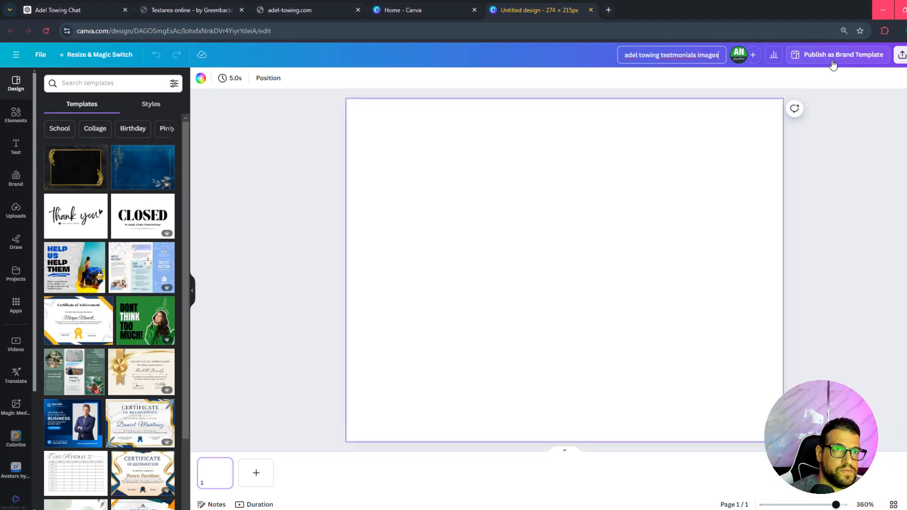
pyautogui.click(846, 135)
pyautogui.click(441, 147)
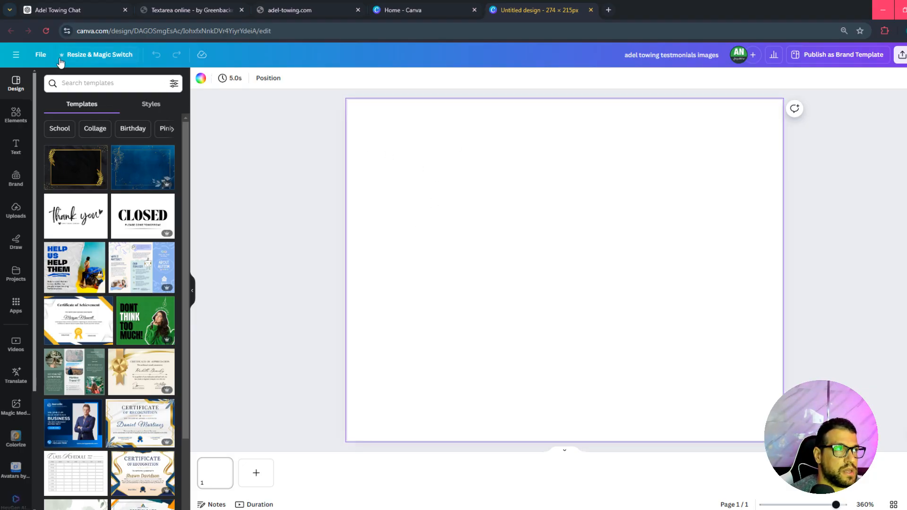
# Step: Check the design's width, height and units in the custom-size resize options
pyautogui.click(99, 55)
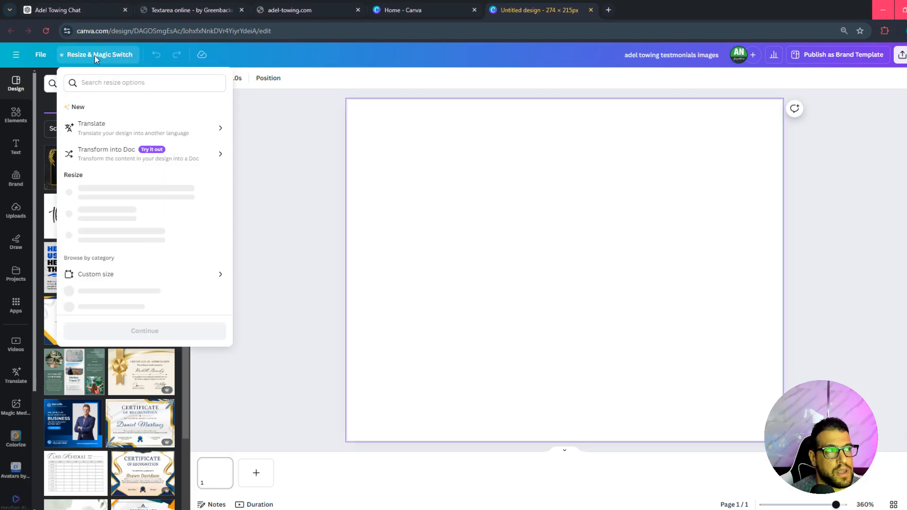
pyautogui.click(130, 282)
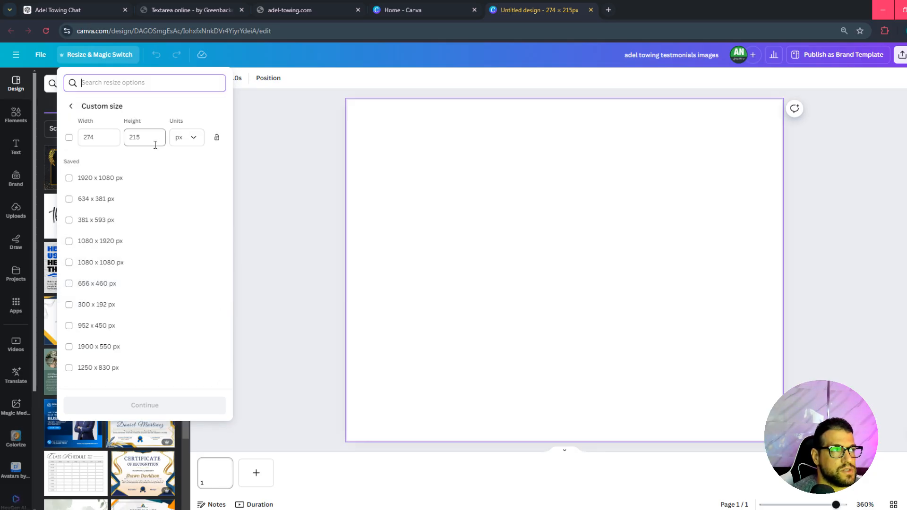
pyautogui.click(200, 142)
pyautogui.click(198, 142)
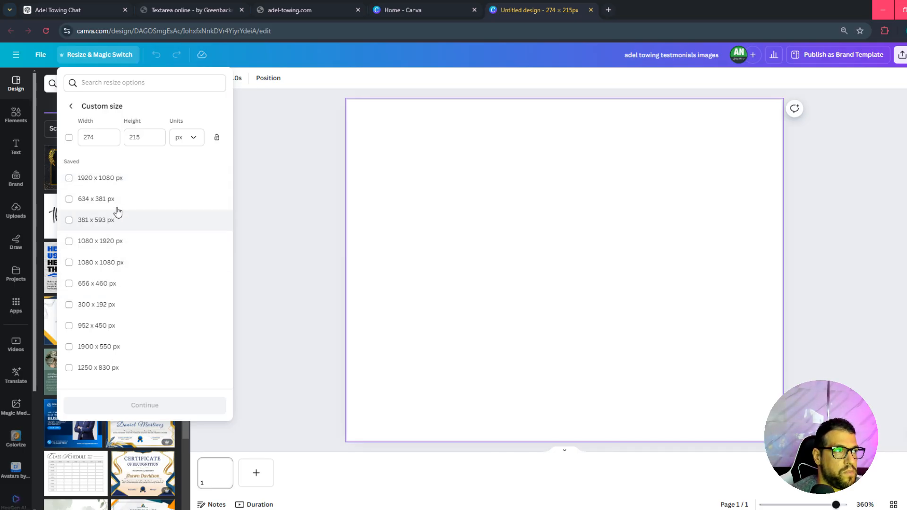
pyautogui.click(386, 183)
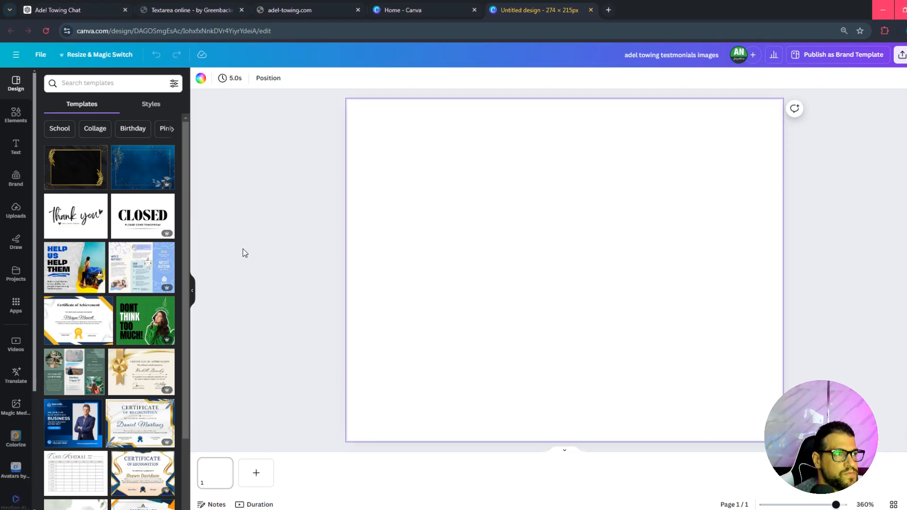
# Step: Open the Magic Media image generator in the design
pyautogui.scroll(-1, 19, 482)
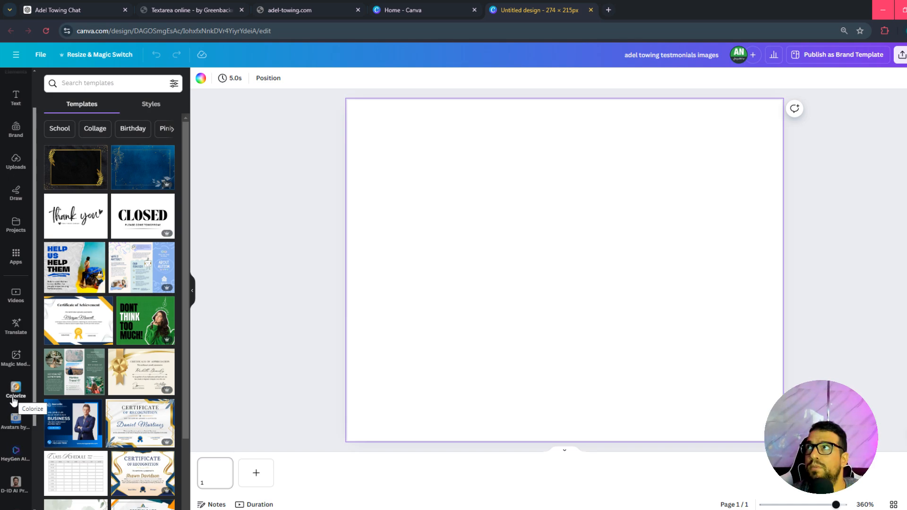
pyautogui.scroll(-3, 14, 412)
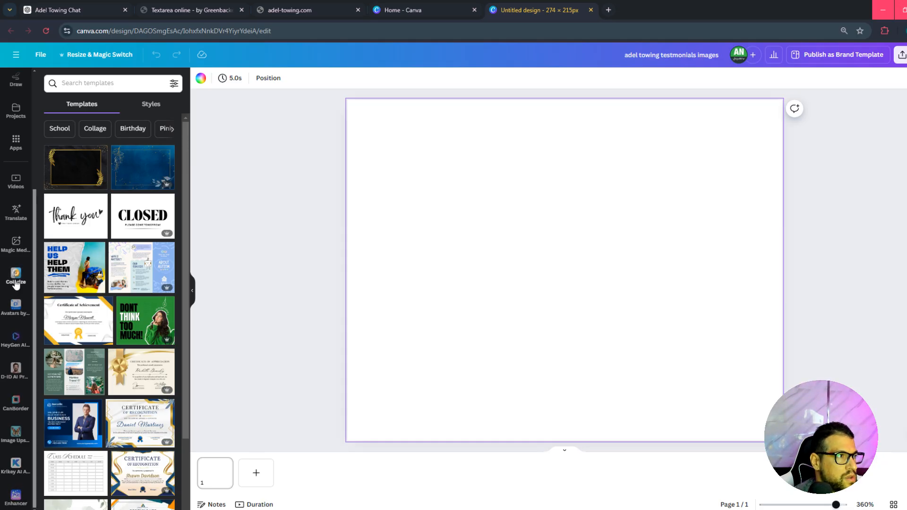
pyautogui.scroll(1, 15, 290)
pyautogui.click(15, 296)
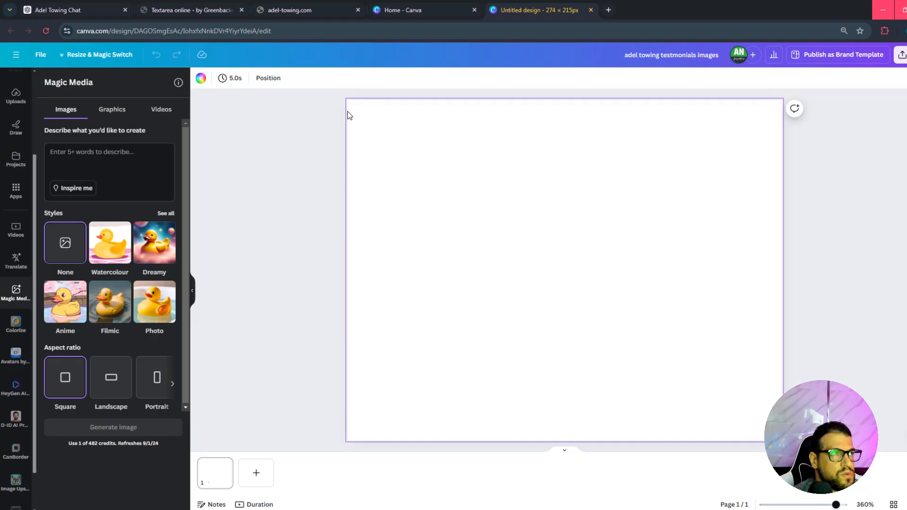
# Step: Copy the first character's description from ChatGPT into Magic Media in Canva and generate square images in the Photo style
pyautogui.click(60, 13)
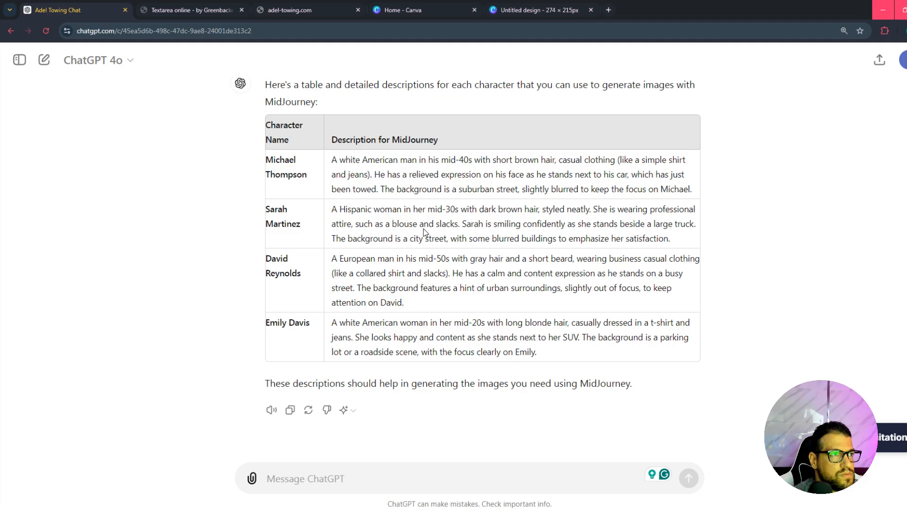
pyautogui.moveTo(334, 161); pyautogui.dragTo(691, 188)
pyautogui.click(519, 10)
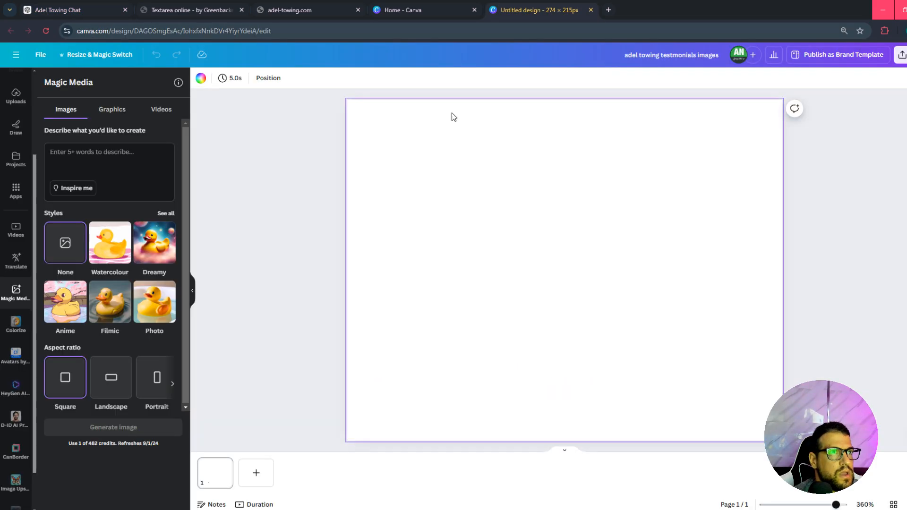
pyautogui.click(163, 198)
pyautogui.hotkey('ctrl', 'v')
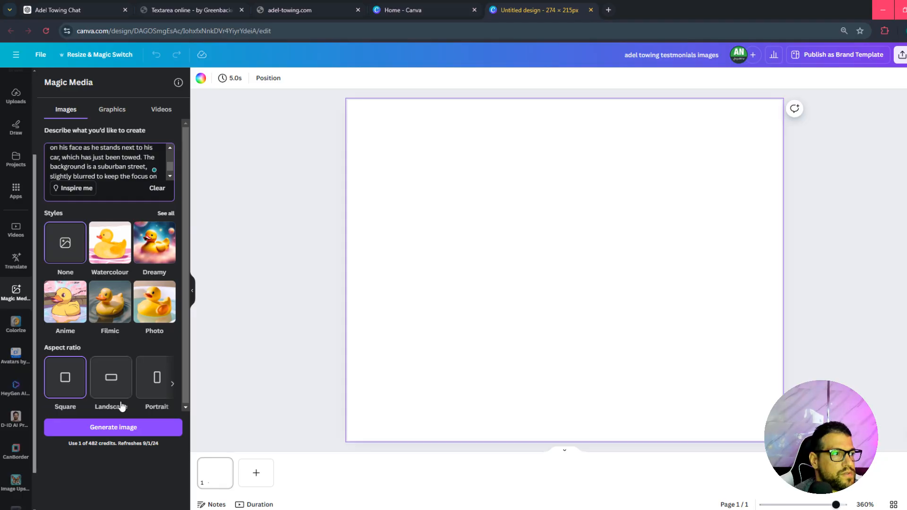
pyautogui.click(162, 310)
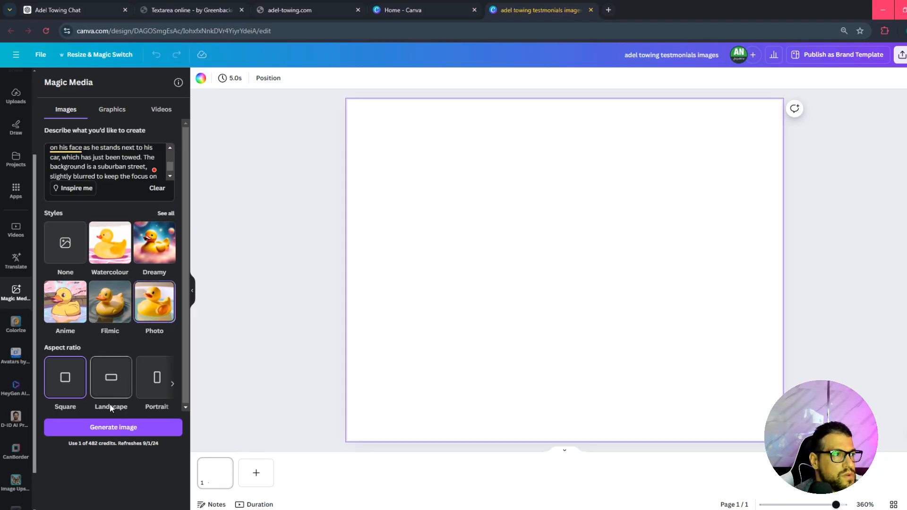
pyautogui.click(135, 428)
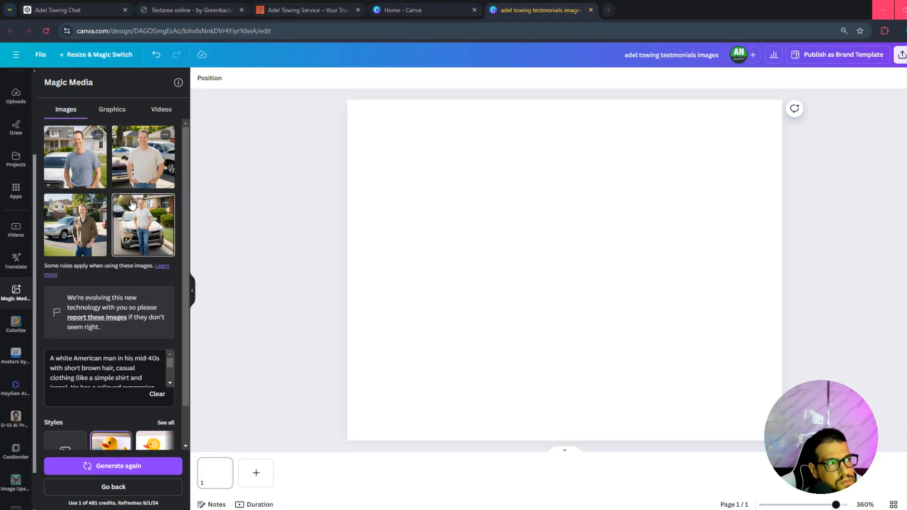
# Step: Place the generated photo of the man leaning on the beige car on page 1 and enlarge it to cover the page
pyautogui.click(143, 223)
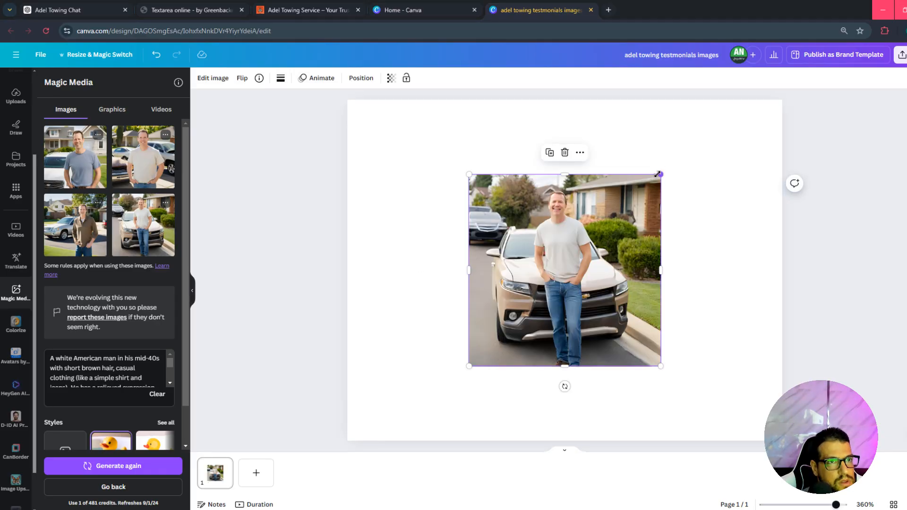
pyautogui.moveTo(658, 174); pyautogui.dragTo(828, 84)
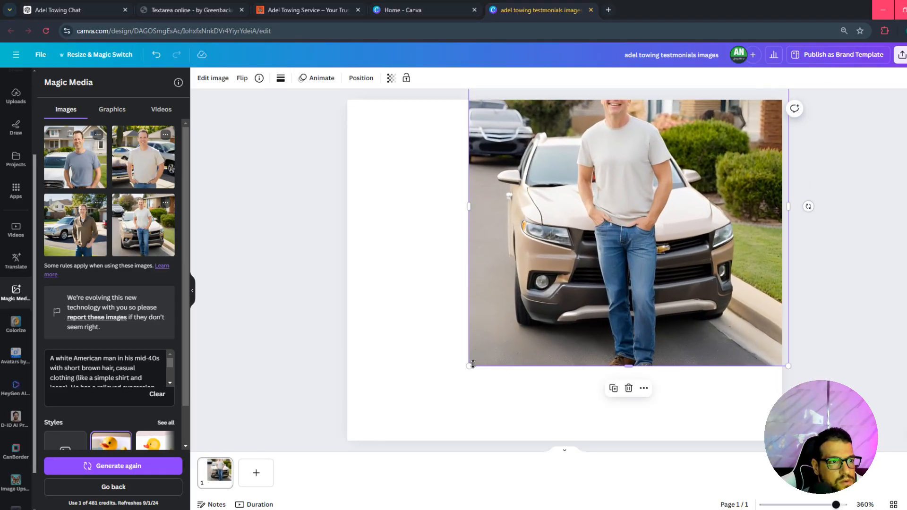
pyautogui.moveTo(473, 364); pyautogui.dragTo(288, 456)
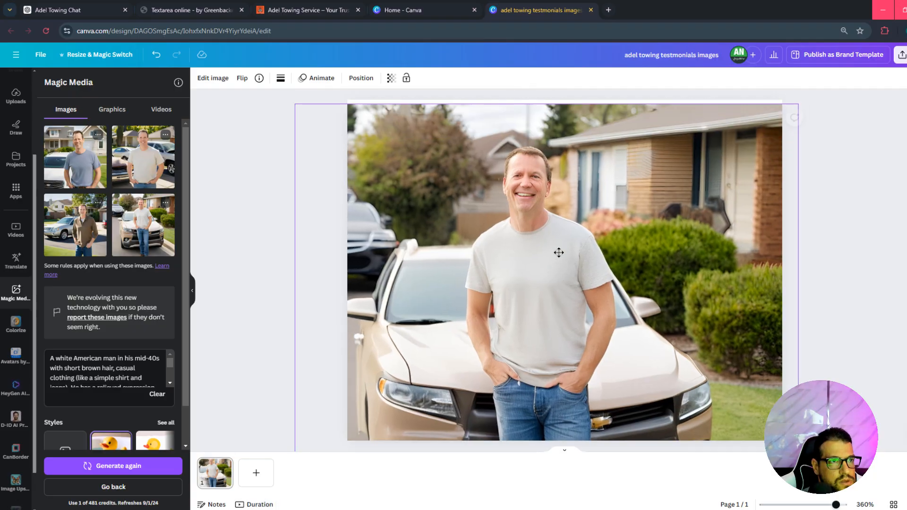
pyautogui.moveTo(559, 252)
pyautogui.mouseDown()
pyautogui.moveTo(571, 285)
pyautogui.moveTo(571, 245)
pyautogui.mouseUp()
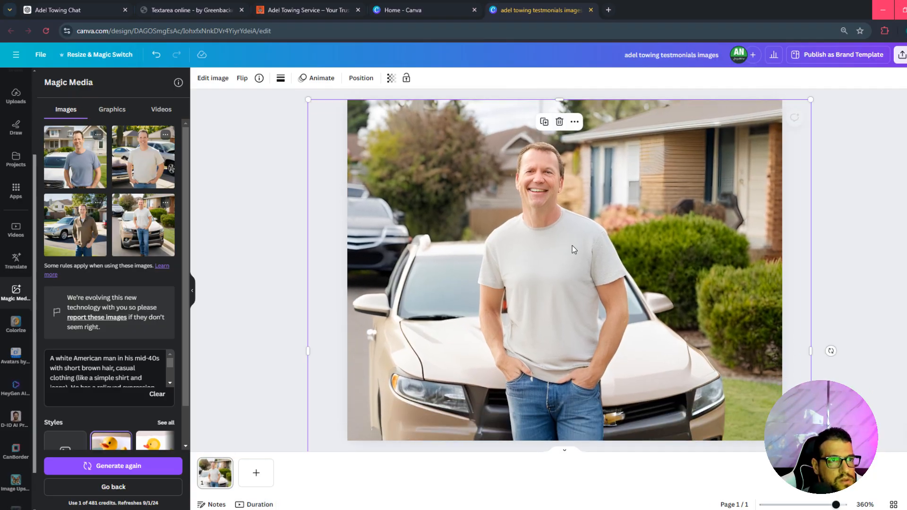
pyautogui.click(846, 252)
pyautogui.scroll(-2, 716, 314)
pyautogui.scroll(2, 715, 314)
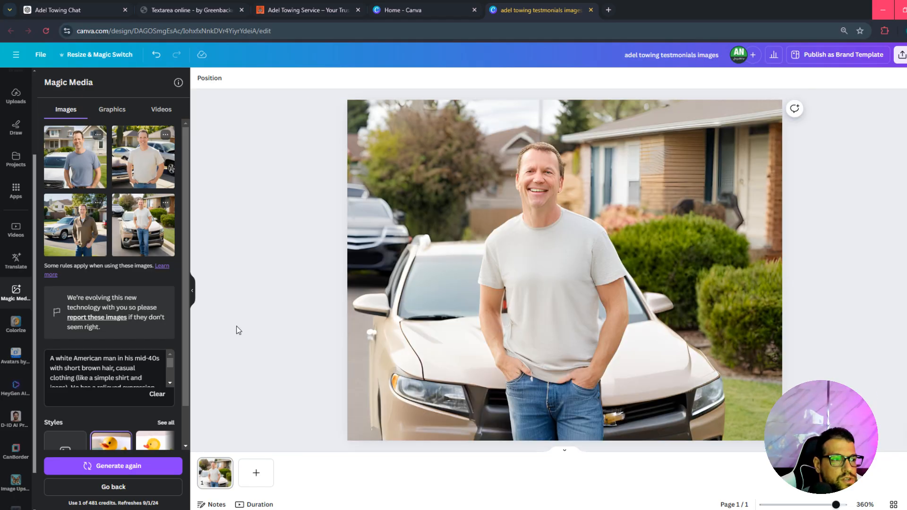
# Step: Add three blank pages after page 1 for the remaining characters
pyautogui.click(256, 473)
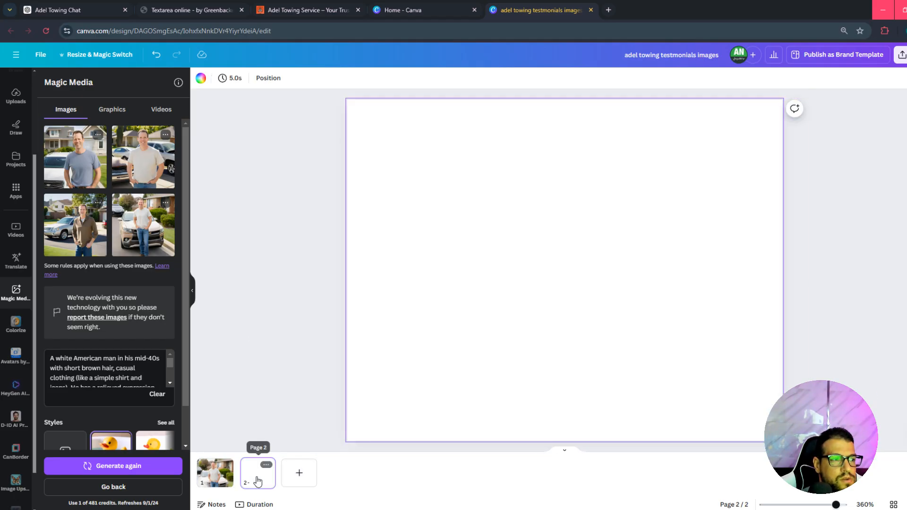
pyautogui.click(300, 474)
pyautogui.click(342, 473)
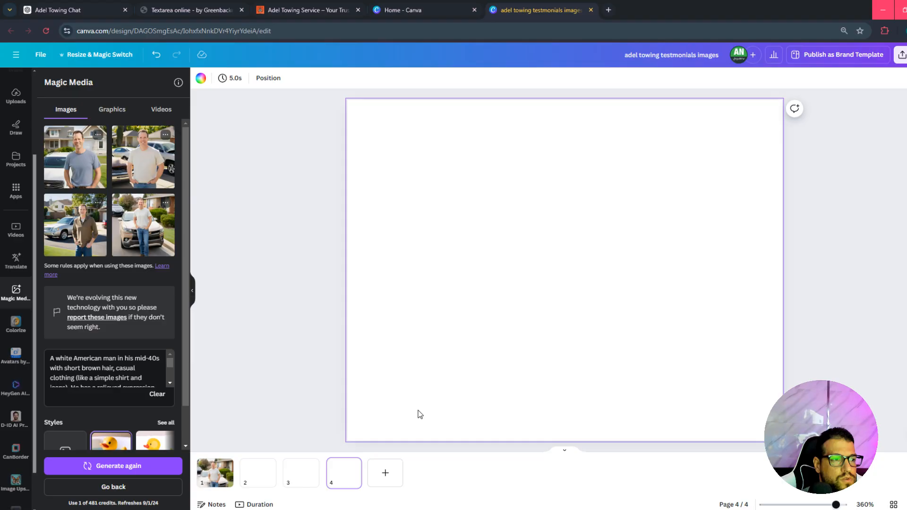
# Step: Copy the description of the Hispanic woman in her mid-30s from ChatGPT into Magic Media in Canva and generate images from it
pyautogui.click(47, 19)
pyautogui.moveTo(673, 245); pyautogui.dragTo(339, 209)
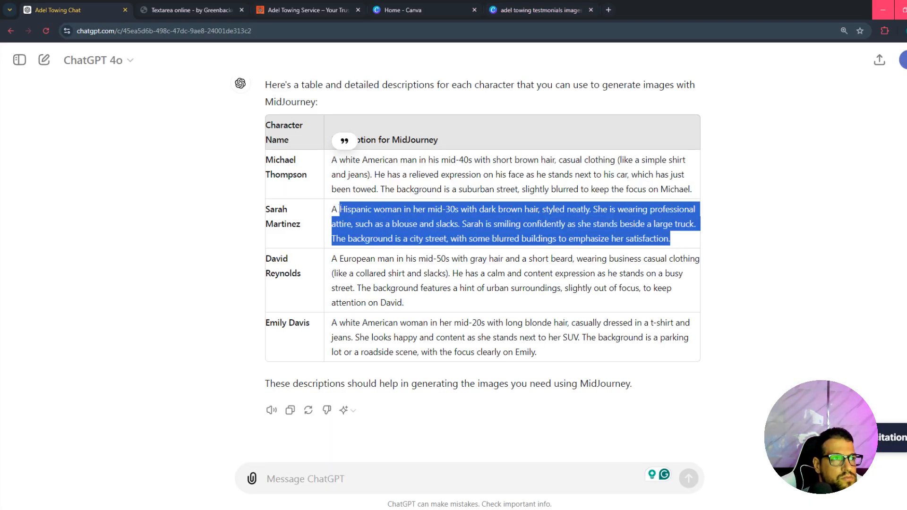
pyautogui.click(540, 10)
pyautogui.click(109, 371)
pyautogui.hotkey('ctrl', 'a')
pyautogui.write('A Hispanic woman in her mid-30s with dark brown hair, styled neatly. She is wearing professional attire, such as a blouse and slacks. Sarah is smiling confidently as she stands beside a large truck. The background is a city street, with some blurred buildings to emphasize her satisfaction.')
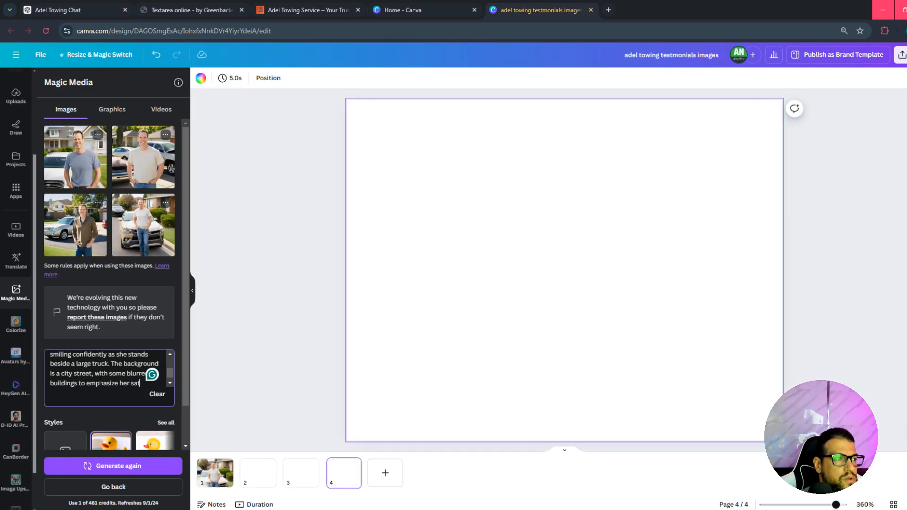
pyautogui.click(137, 467)
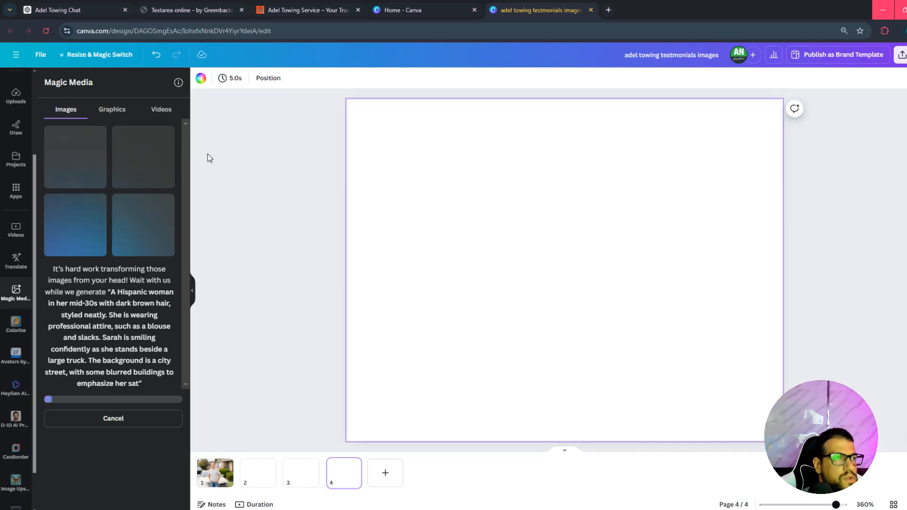
# Step: Select blank page 2 to hold the woman's image
pyautogui.scroll(10, 613, 279)
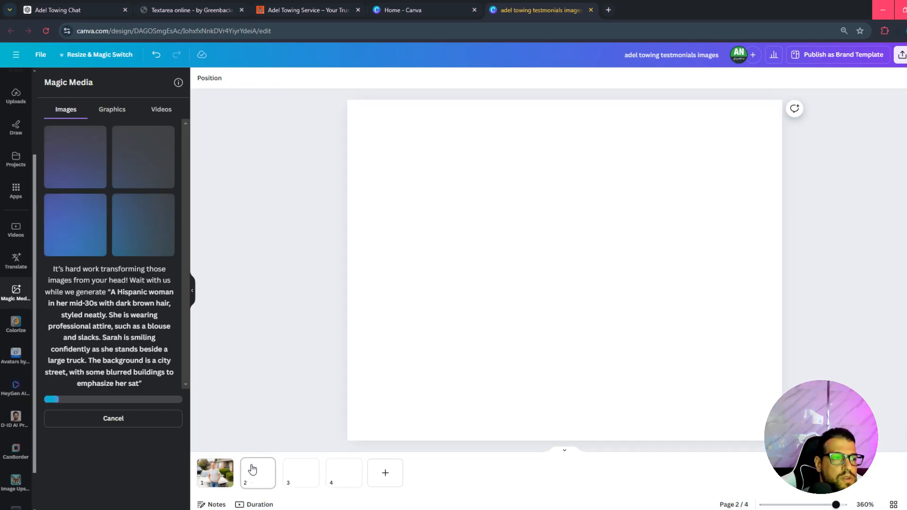
pyautogui.click(222, 477)
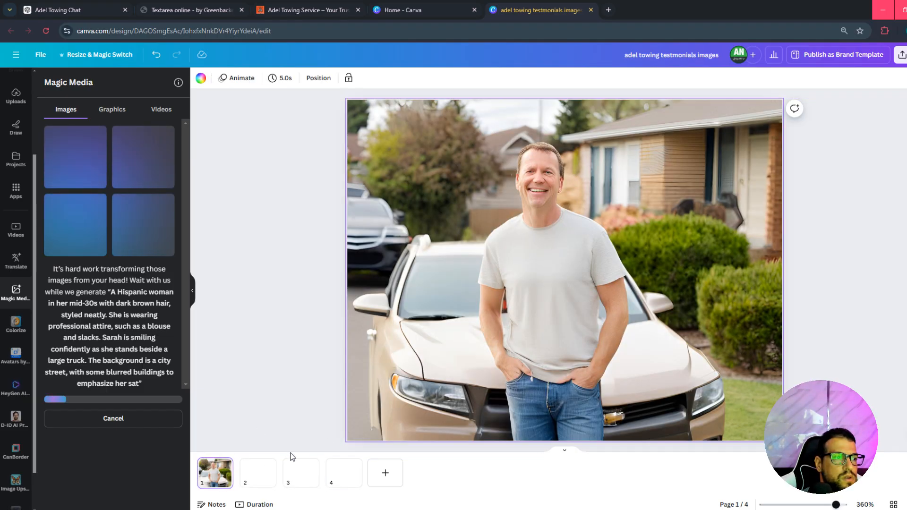
pyautogui.click(251, 472)
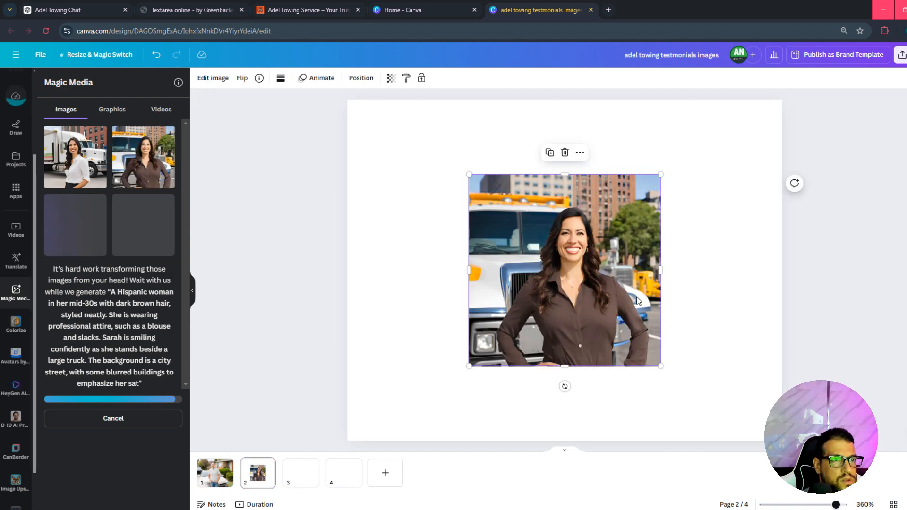
# Step: Try the generated portraits of the woman on page 2 one at a time, deleting each after comparing
pyautogui.moveTo(660, 366); pyautogui.dragTo(698, 404)
pyautogui.press('Delete')
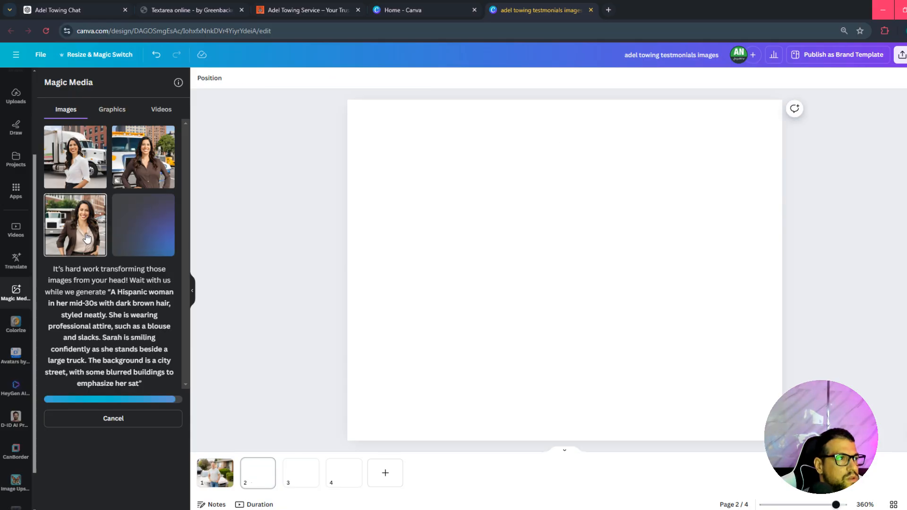
pyautogui.click(74, 169)
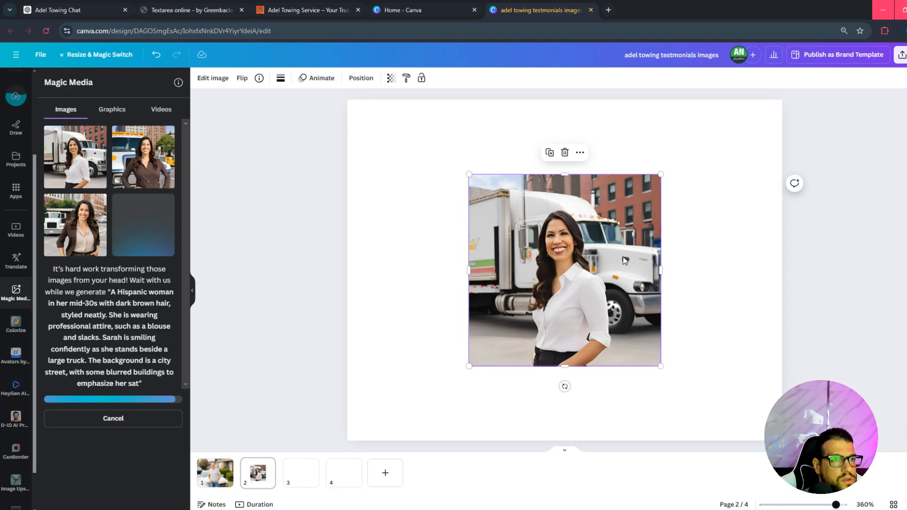
pyautogui.press('Delete')
pyautogui.click(78, 221)
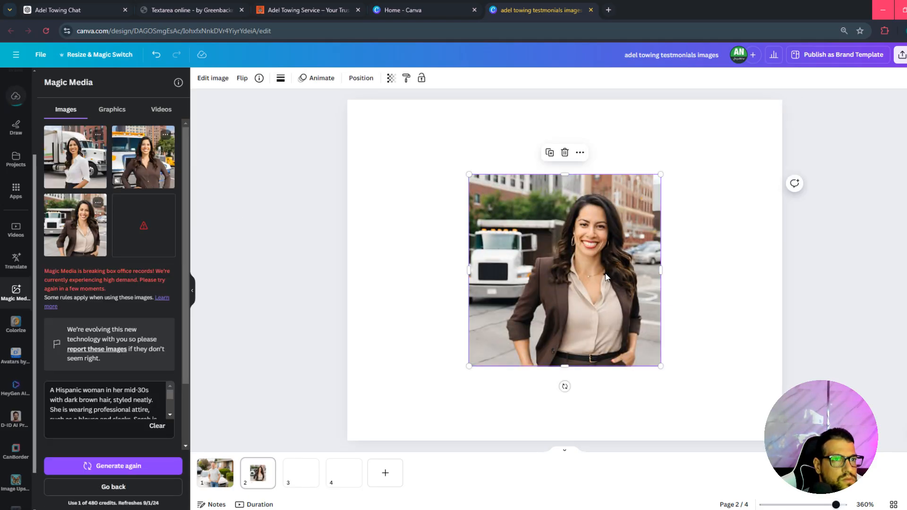
pyautogui.press('Delete')
pyautogui.click(144, 157)
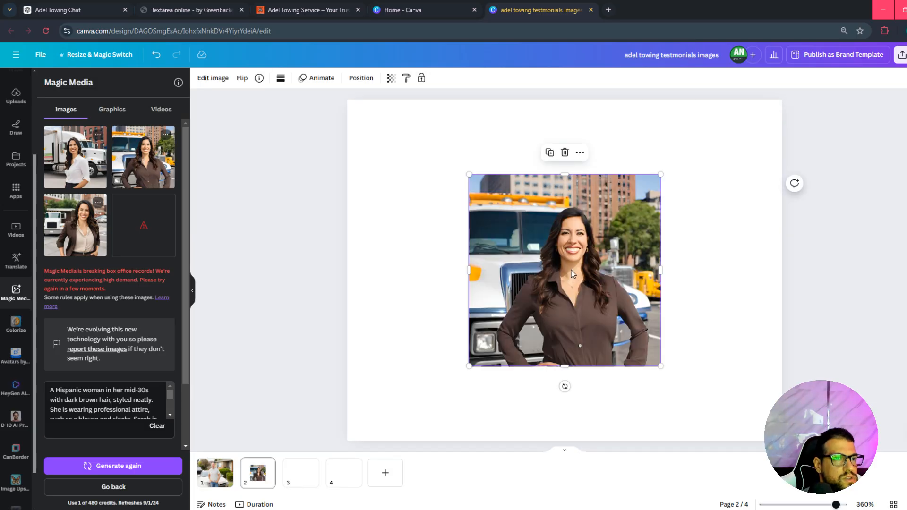
pyautogui.press('Delete')
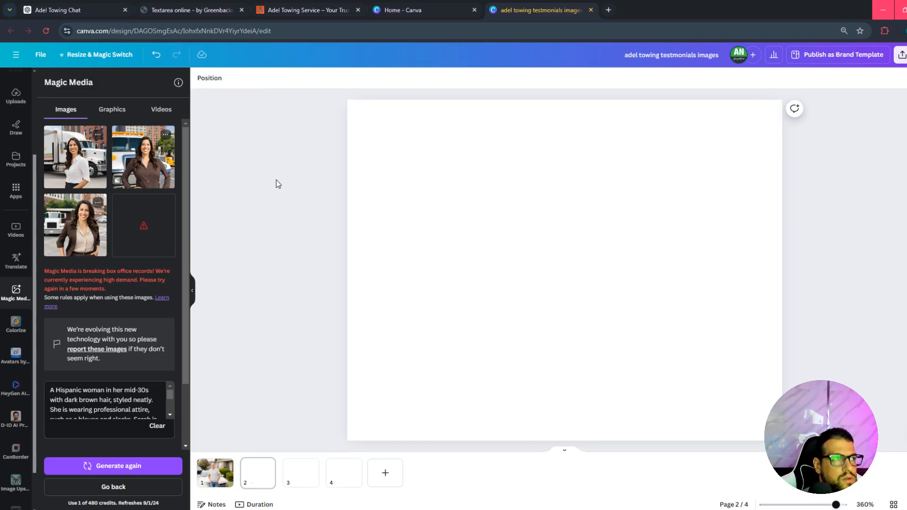
# Step: Generate variations of the brown-shirt portrait beside the orange-lit truck and enlarge one of them to cover page 2
pyautogui.click(166, 134)
pyautogui.click(199, 157)
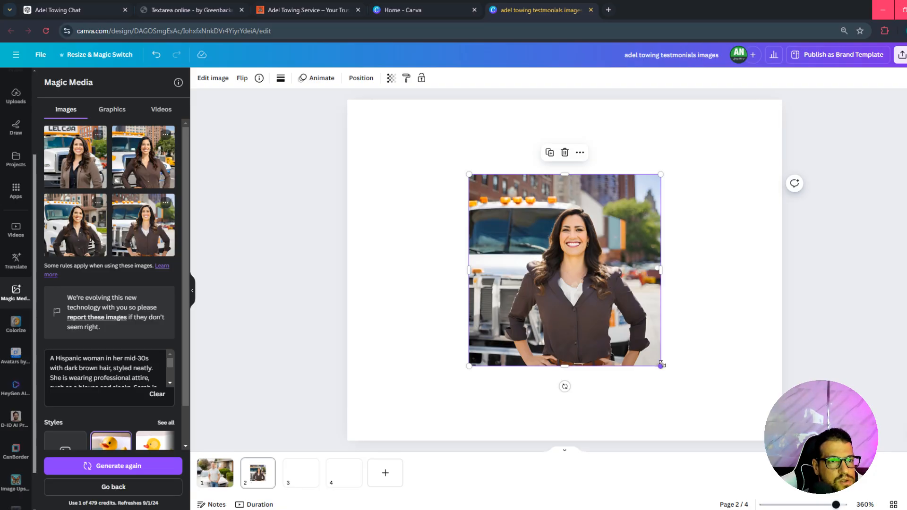
pyautogui.moveTo(661, 365); pyautogui.dragTo(783, 487)
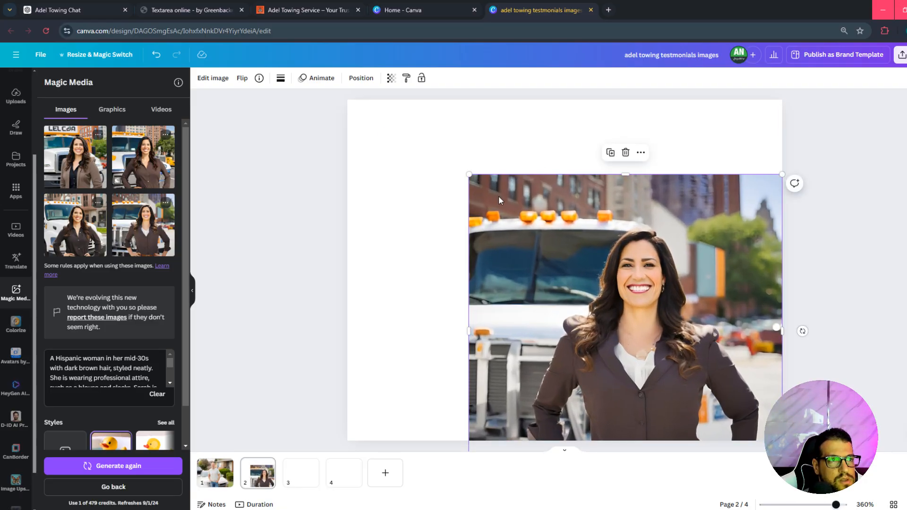
pyautogui.moveTo(469, 174); pyautogui.dragTo(329, 81)
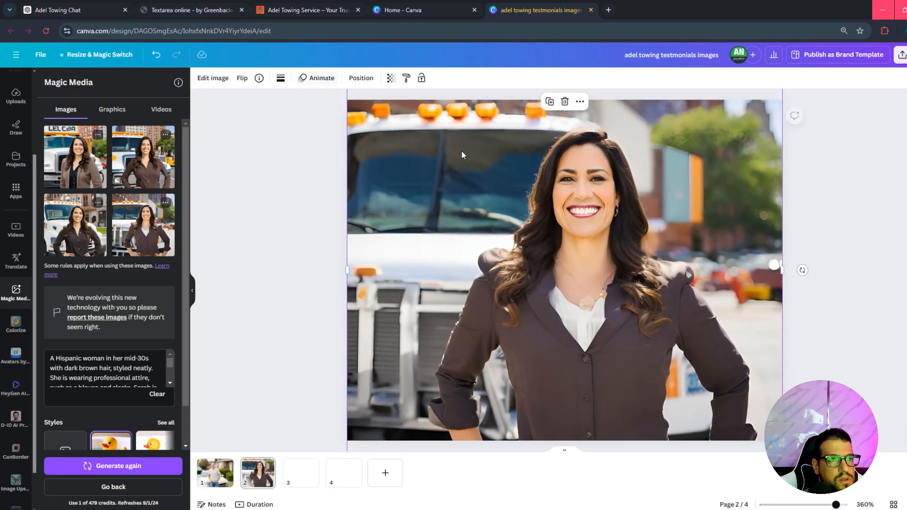
# Step: Delete the enlarged portrait from page 2 and try the dark-shirt variation in its place, deleting it as well
pyautogui.press('Delete')
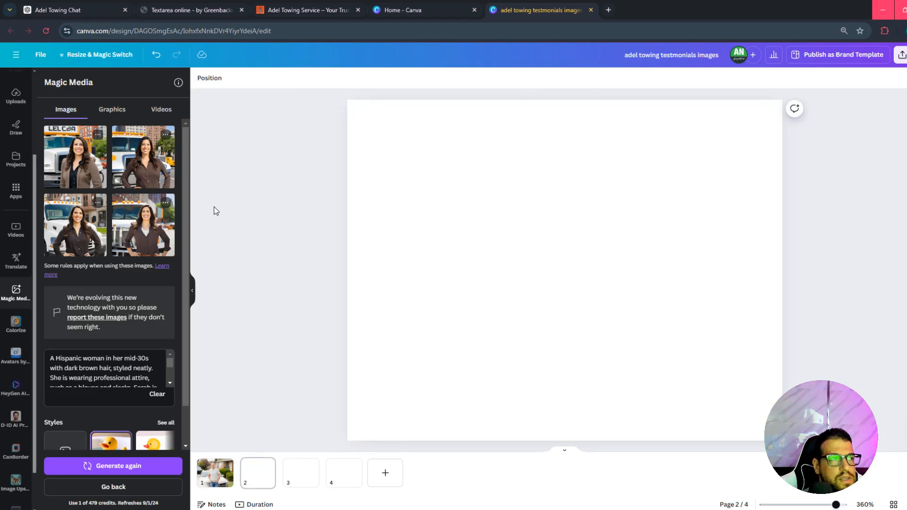
pyautogui.click(75, 225)
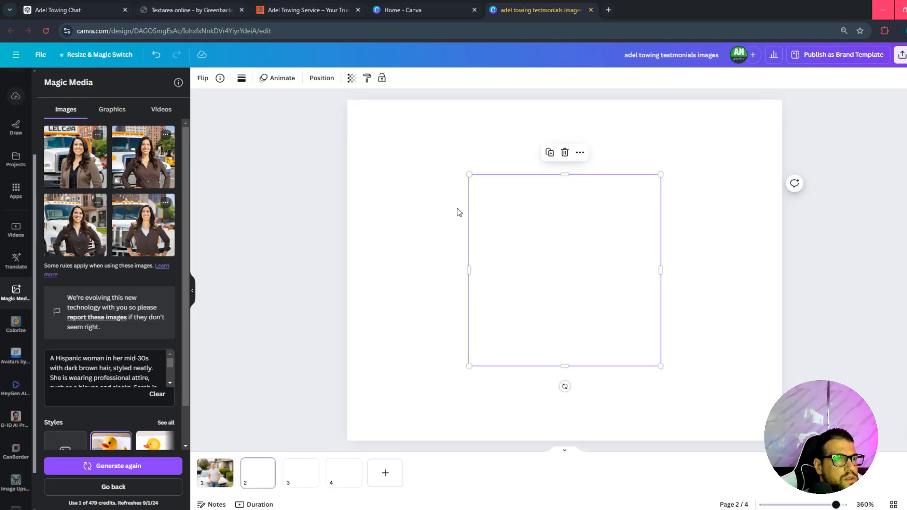
pyautogui.press('Delete')
# Step: Add the brown-shirt variation beside the yellow-topped white truck to page 2, enlarging and positioning it to cover the whole page
pyautogui.click(143, 157)
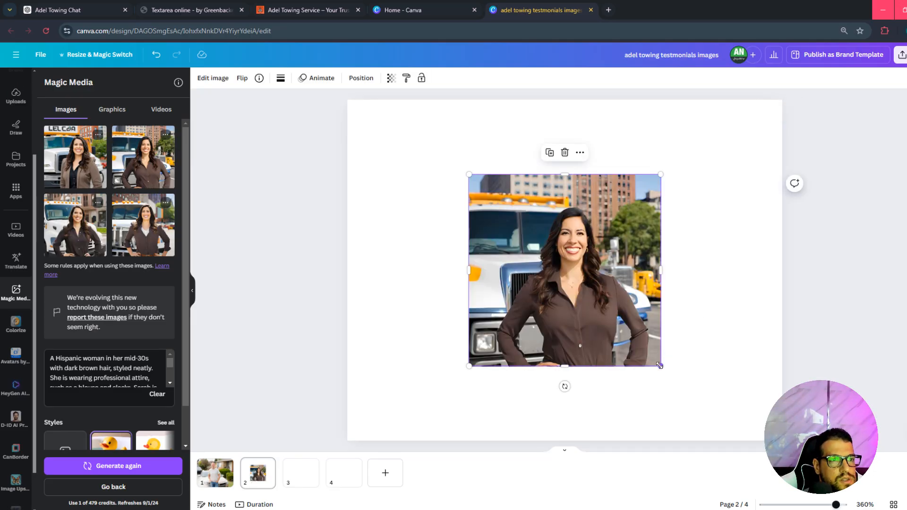
pyautogui.moveTo(661, 367); pyautogui.dragTo(771, 476)
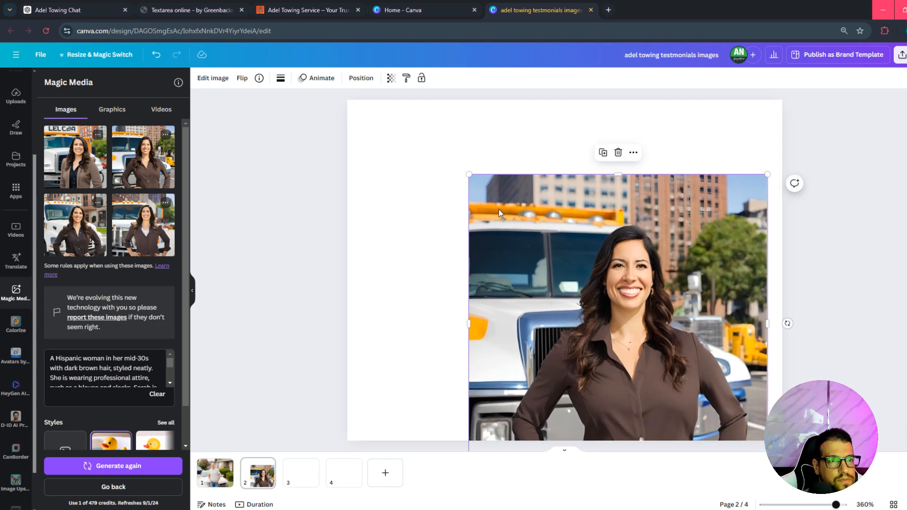
pyautogui.moveTo(469, 174); pyautogui.dragTo(349, 101)
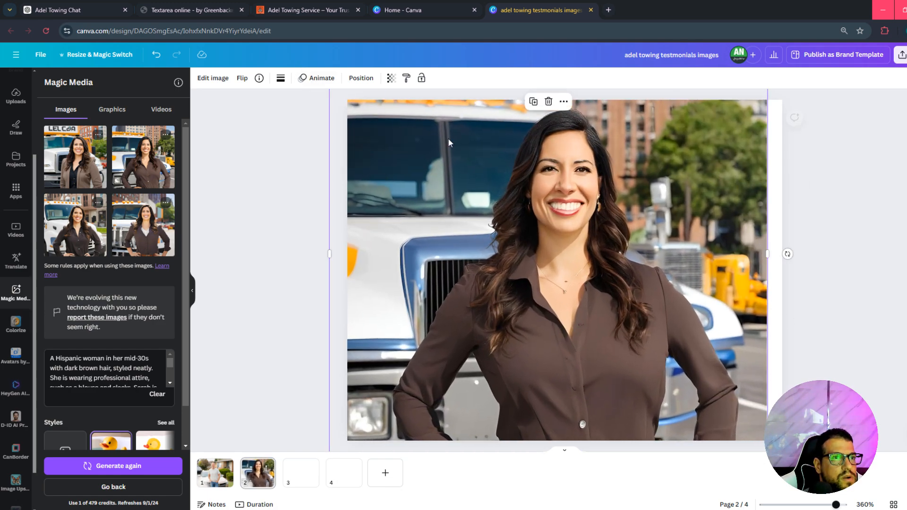
pyautogui.moveTo(567, 175); pyautogui.dragTo(585, 217)
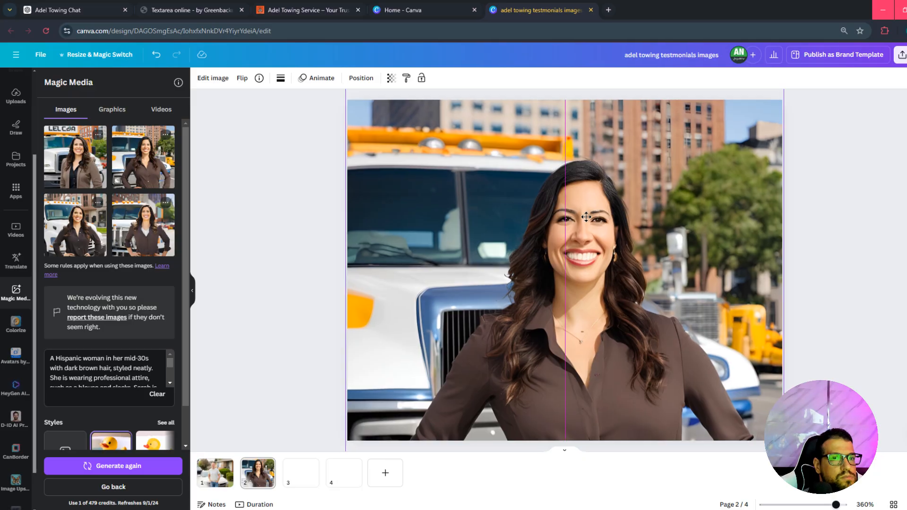
pyautogui.click(852, 229)
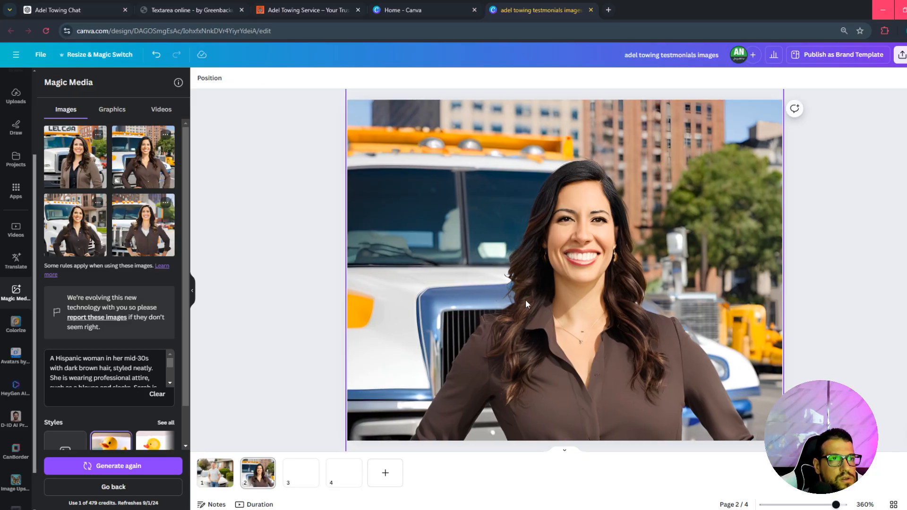
pyautogui.click(615, 277)
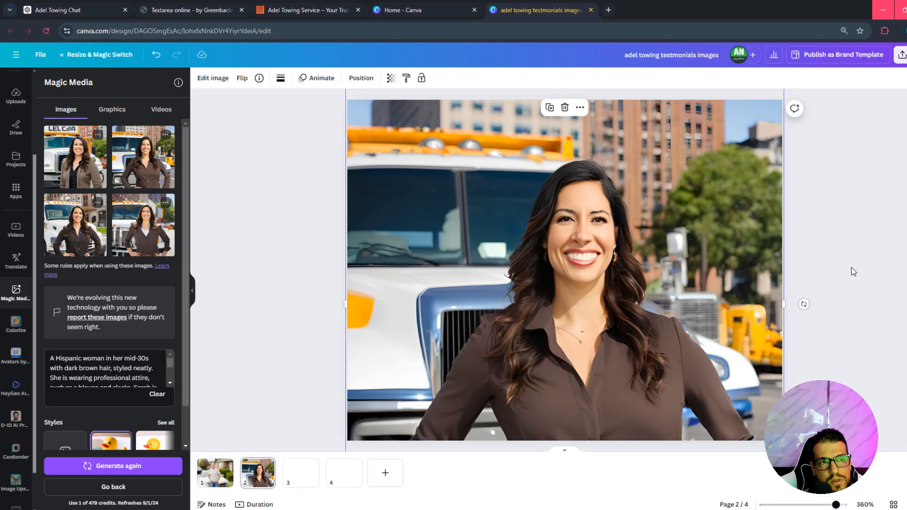
pyautogui.click(853, 270)
# Step: Select blank page 3 and generate Magic Media images in Canva from ChatGPT's description of the European man in his mid-50s
pyautogui.click(294, 474)
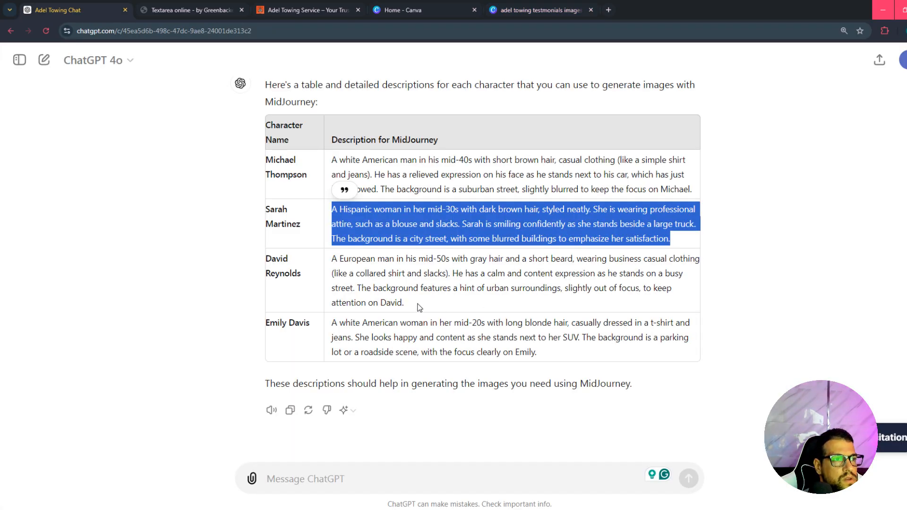
pyautogui.moveTo(419, 308); pyautogui.dragTo(332, 259)
pyautogui.hotkey('ctrl', 'c')
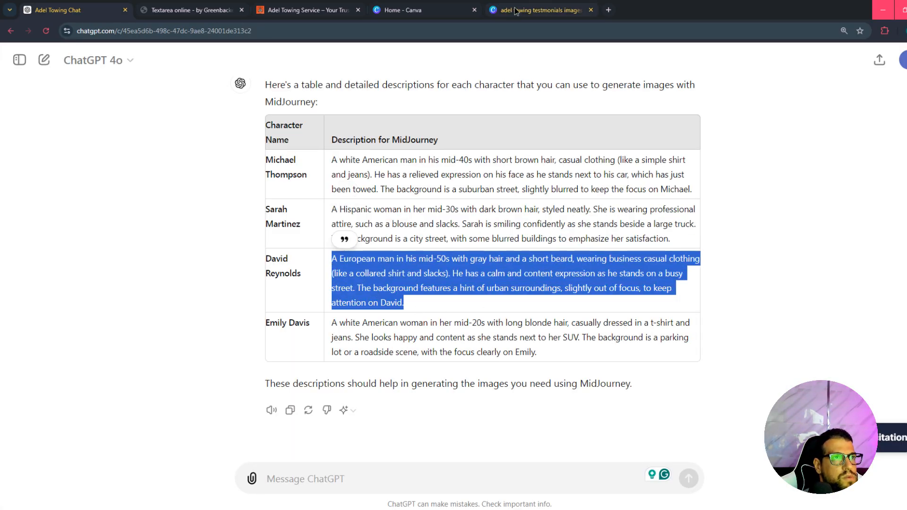
pyautogui.click(516, 11)
pyautogui.click(117, 378)
pyautogui.hotkey('ctrl', 'a')
pyautogui.hotkey('ctrl', 'v')
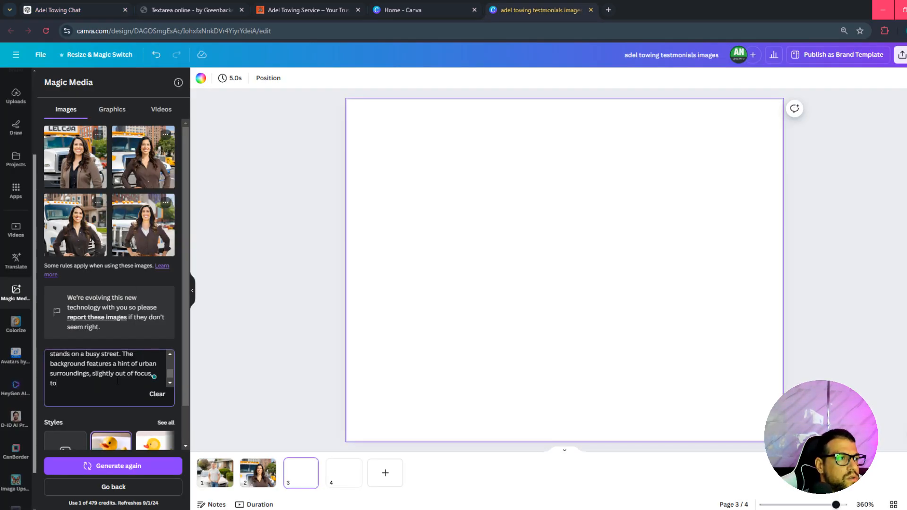
pyautogui.click(122, 465)
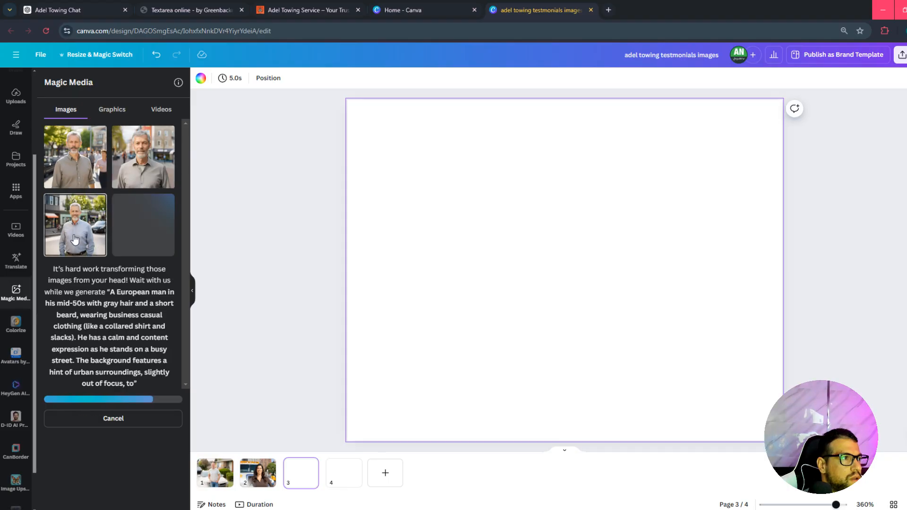
# Step: Add the portrait of the gray-haired man in the light blue shirt to page 3, enlarging and positioning it to cover the page
pyautogui.click(73, 234)
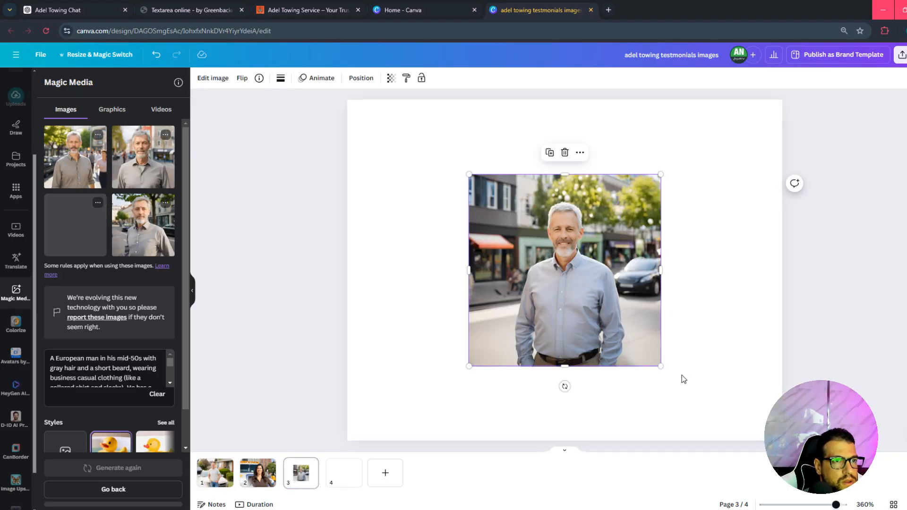
pyautogui.moveTo(661, 367); pyautogui.dragTo(770, 475)
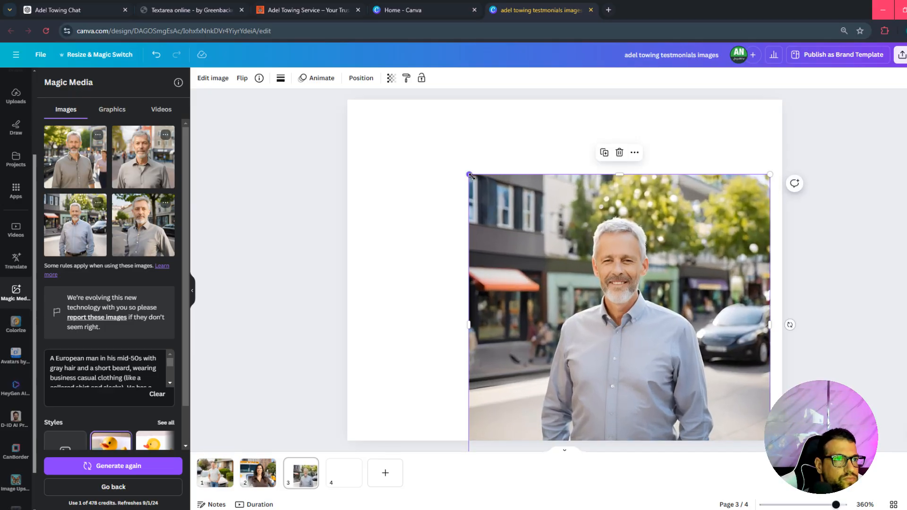
pyautogui.moveTo(471, 174); pyautogui.dragTo(348, 101)
pyautogui.moveTo(622, 166); pyautogui.dragTo(627, 215)
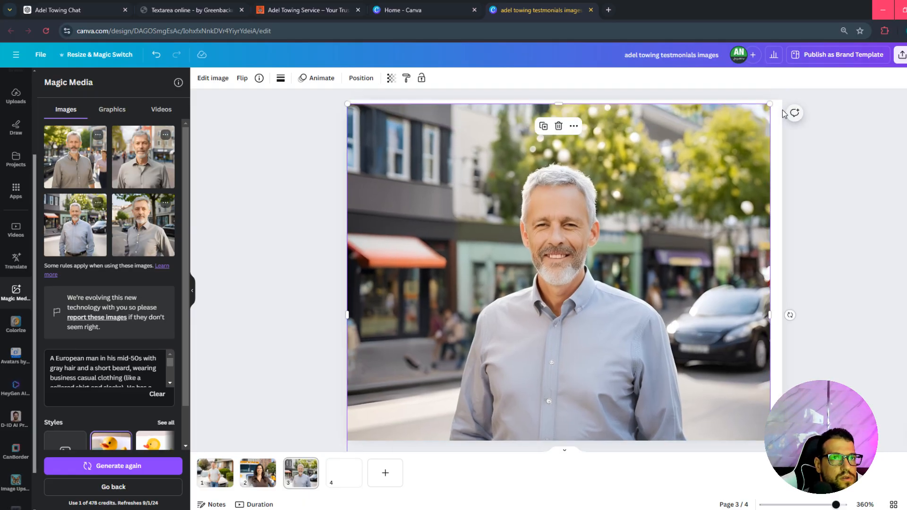
pyautogui.moveTo(771, 104); pyautogui.dragTo(802, 71)
pyautogui.moveTo(759, 144); pyautogui.dragTo(759, 162)
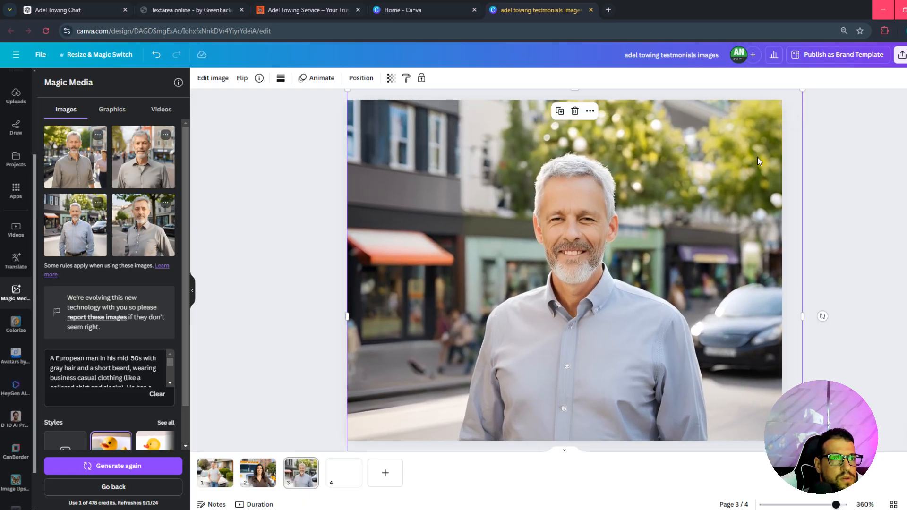
pyautogui.click(869, 220)
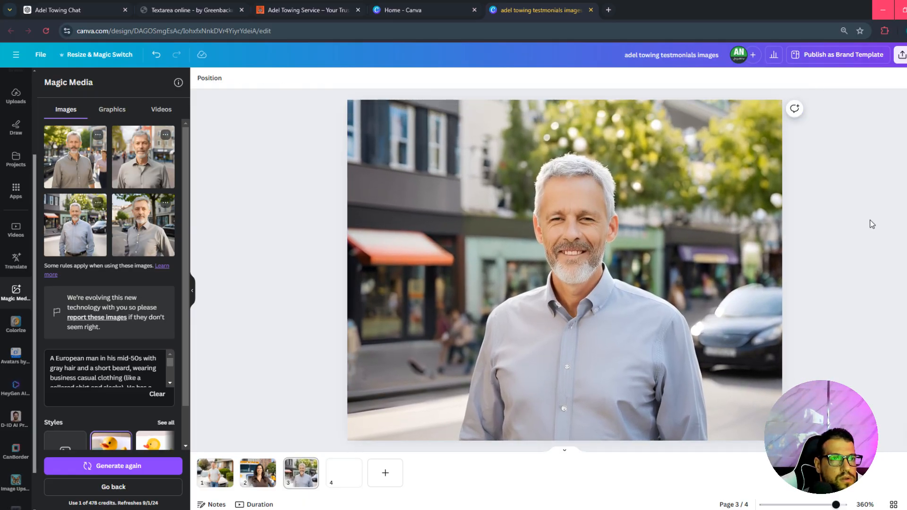
# Step: Select blank page 4 and generate Magic Media images in Canva from ChatGPT's description of the white American woman in her mid-20s
pyautogui.click(363, 474)
pyautogui.click(80, 13)
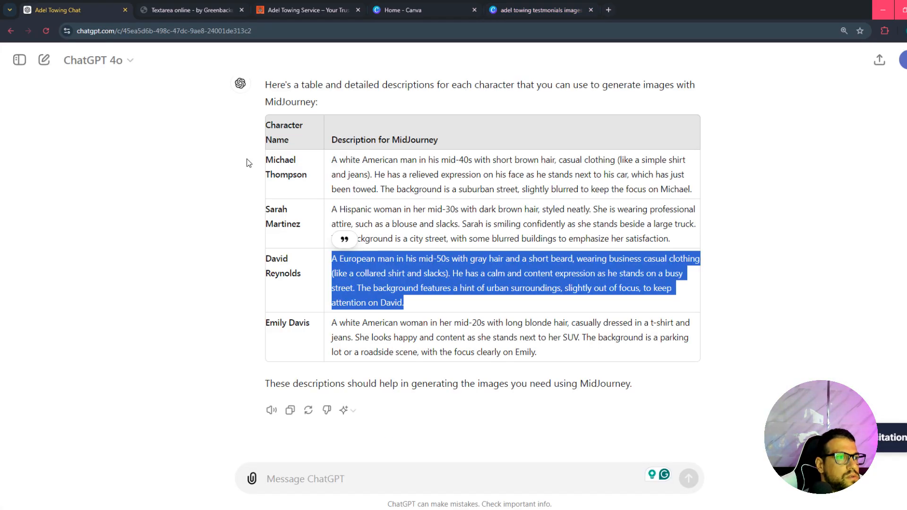
pyautogui.moveTo(538, 352); pyautogui.dragTo(332, 323)
pyautogui.click(534, 12)
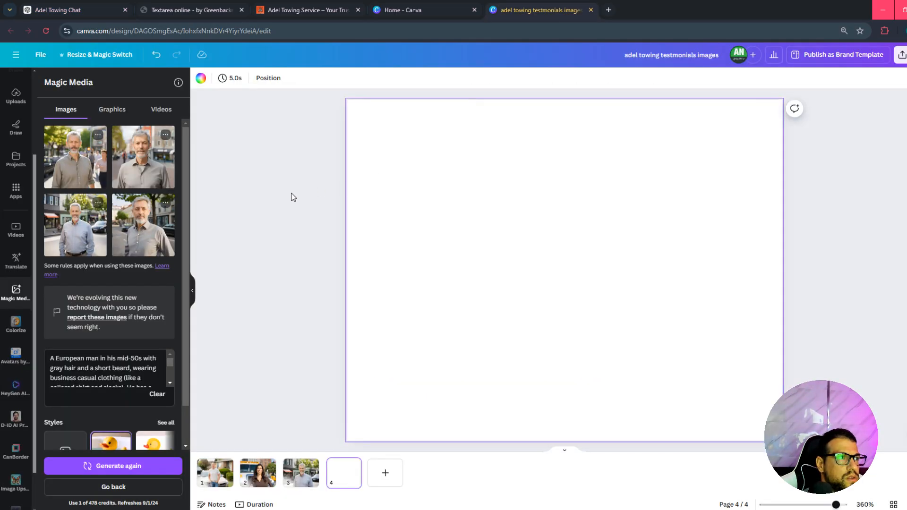
pyautogui.click(87, 387)
pyautogui.hotkey('ctrl', 'a')
pyautogui.hotkey('ctrl', 'v')
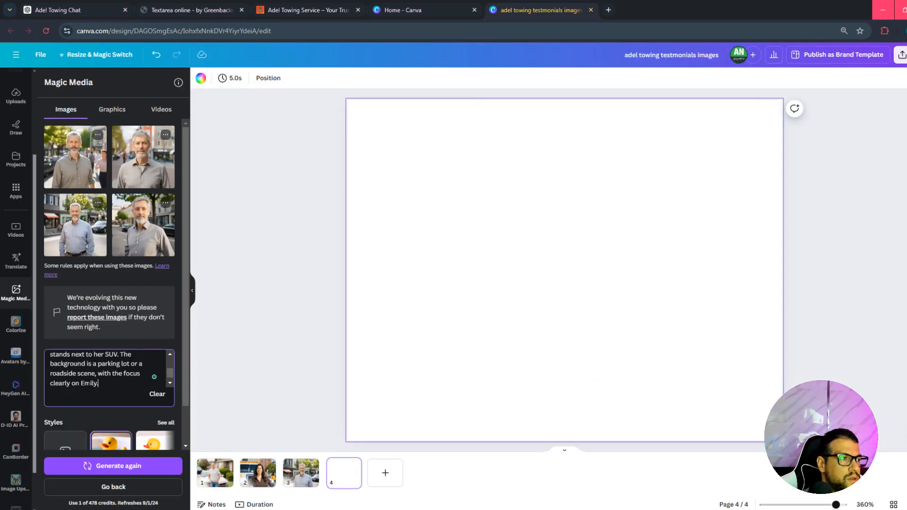
pyautogui.click(124, 466)
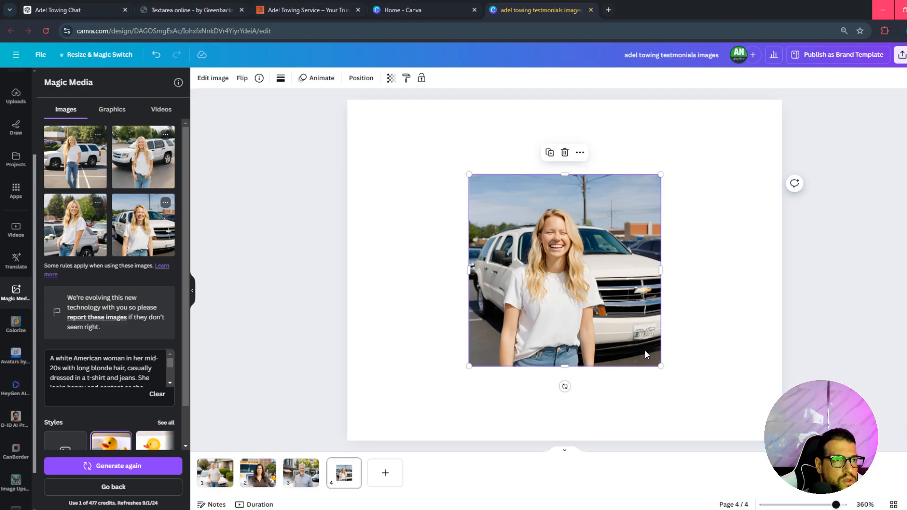
# Step: Try the generated portraits of the blonde woman on page 4 one at a time, deleting each after comparing
pyautogui.moveTo(660, 365); pyautogui.dragTo(780, 486)
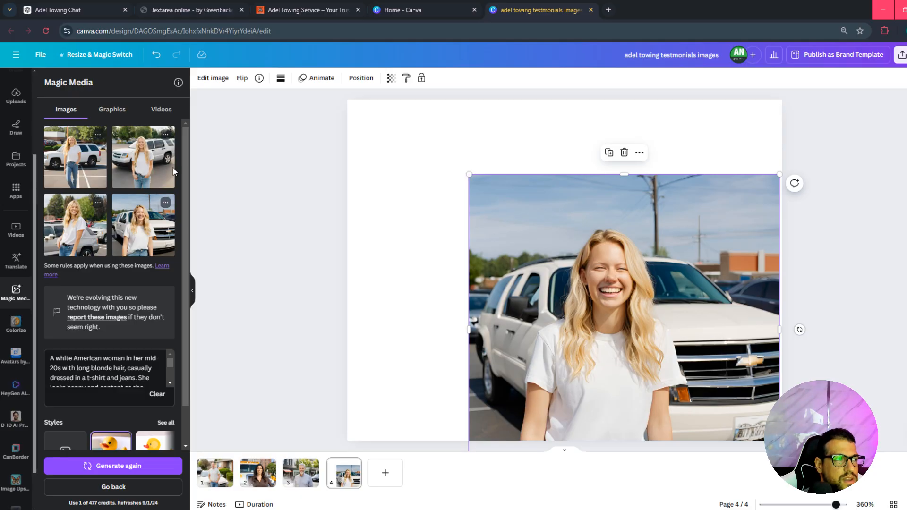
pyautogui.press('Delete')
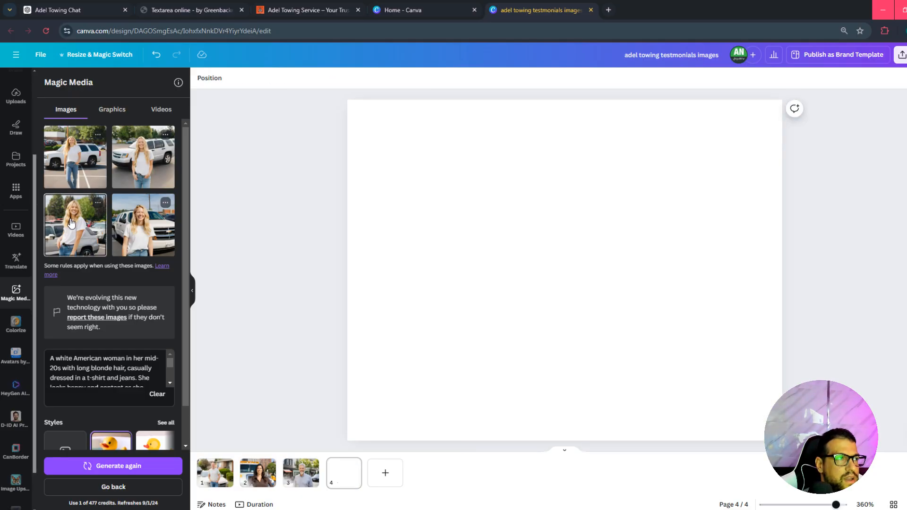
pyautogui.click(83, 163)
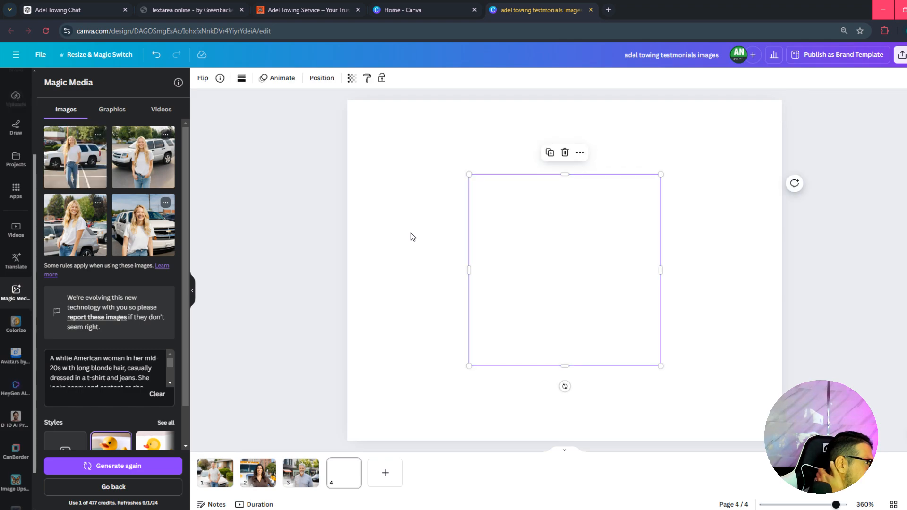
pyautogui.press('Delete')
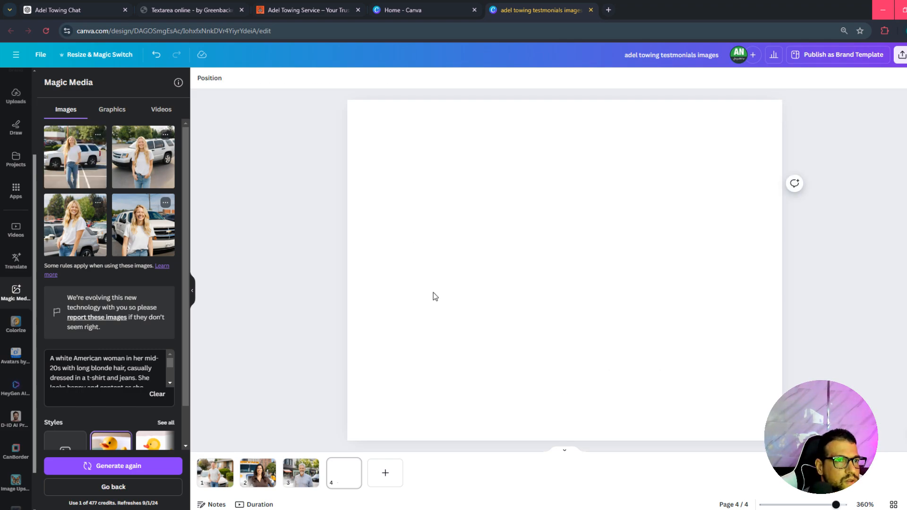
pyautogui.click(97, 244)
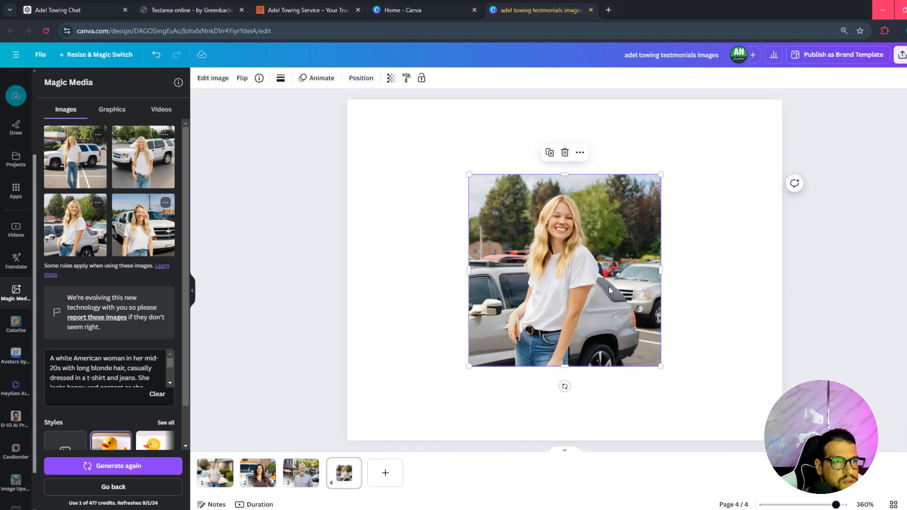
pyautogui.press('Delete')
pyautogui.click(144, 157)
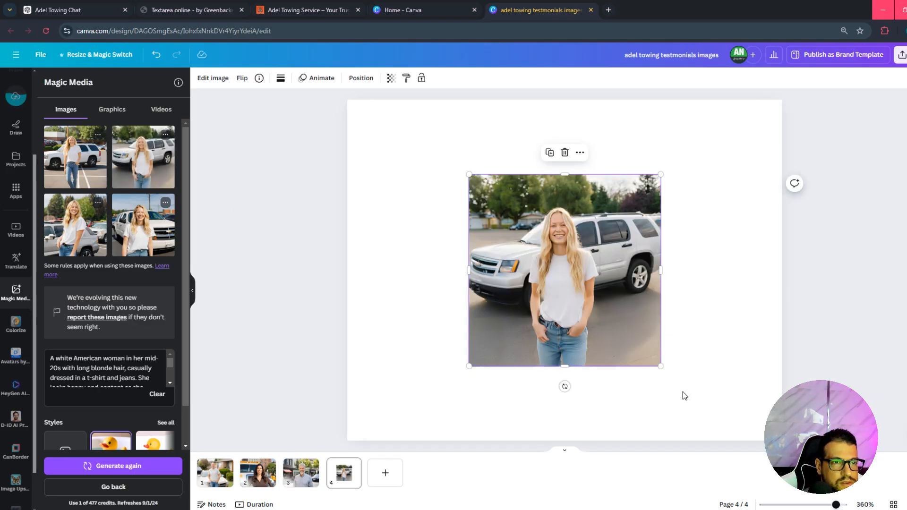
pyautogui.moveTo(660, 365); pyautogui.dragTo(901, 485)
pyautogui.press('Delete')
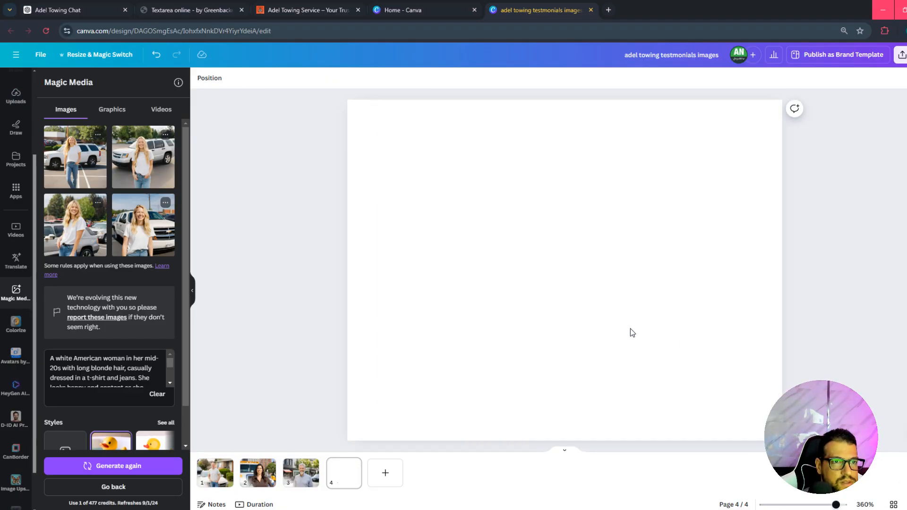
# Step: Add the close-up of the blonde woman before the white SUV's grille to page 4, enlarging and positioning it to cover the page
pyautogui.click(147, 223)
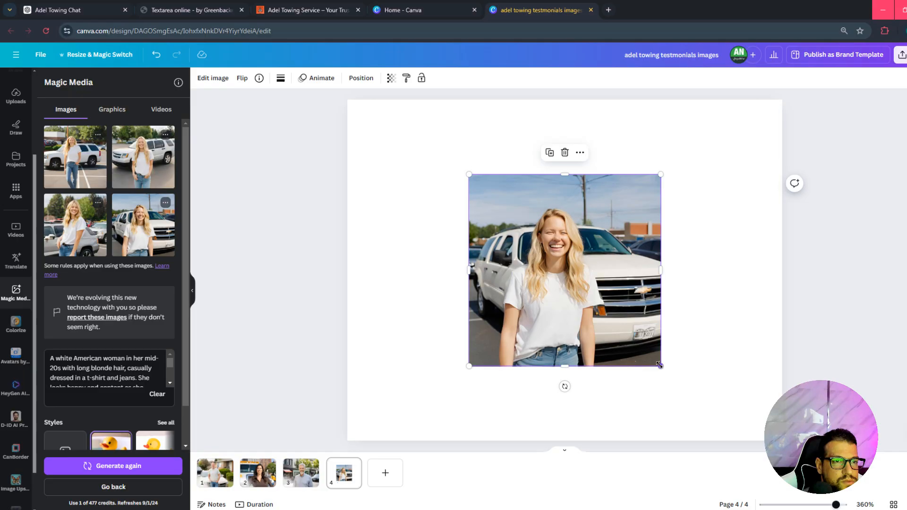
pyautogui.moveTo(660, 365); pyautogui.dragTo(792, 499)
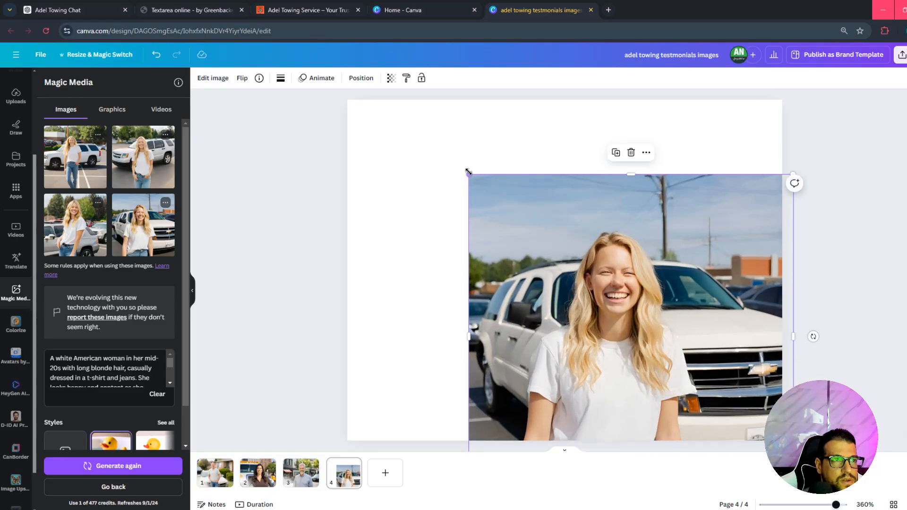
pyautogui.moveTo(468, 172); pyautogui.dragTo(311, 94)
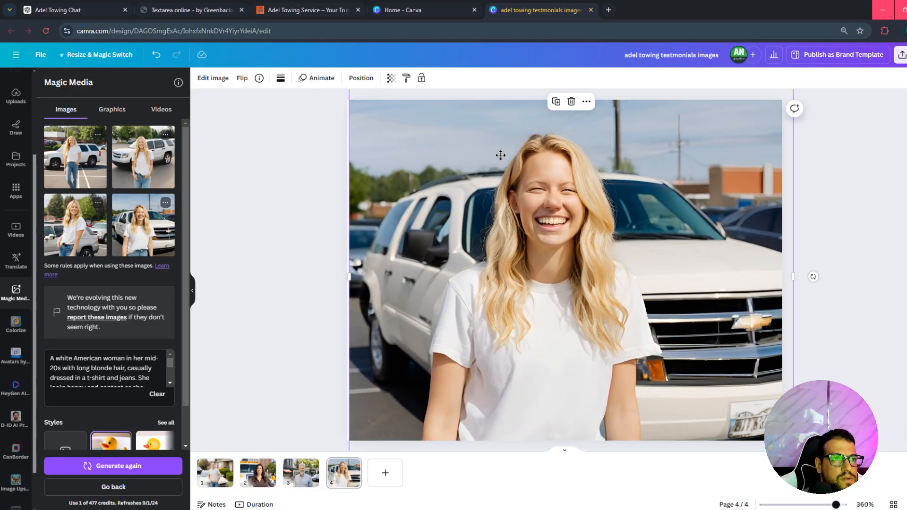
pyautogui.moveTo(501, 155)
pyautogui.mouseDown()
pyautogui.moveTo(500, 197)
pyautogui.moveTo(489, 146)
pyautogui.mouseUp()
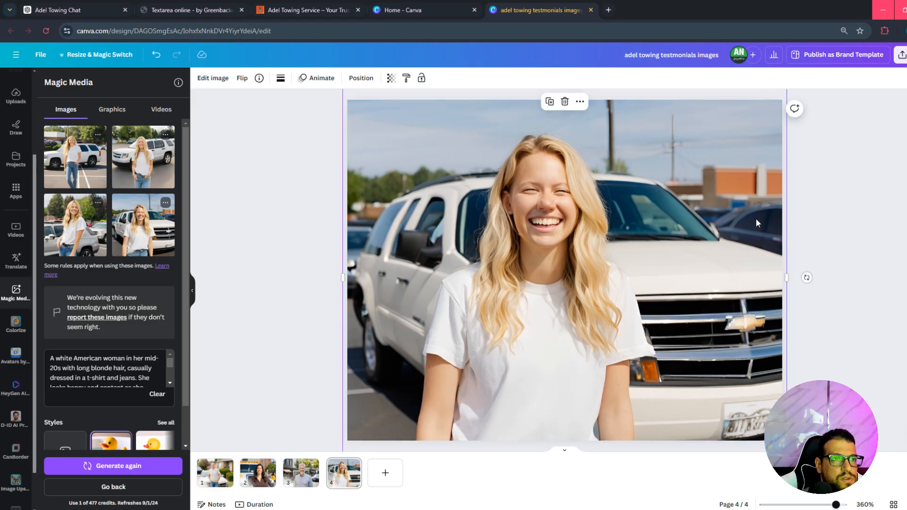
pyautogui.click(864, 239)
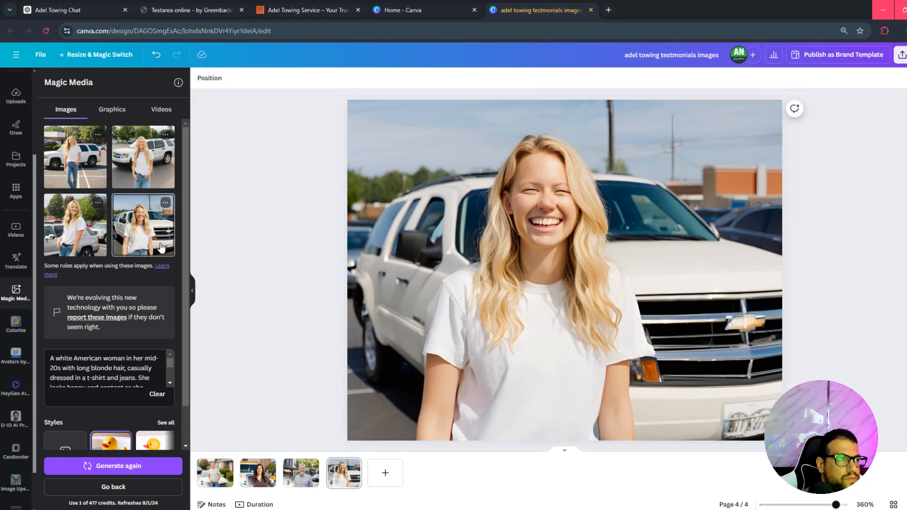
# Step: Generate more variations of the blonde woman's portrait used on page 4
pyautogui.click(165, 202)
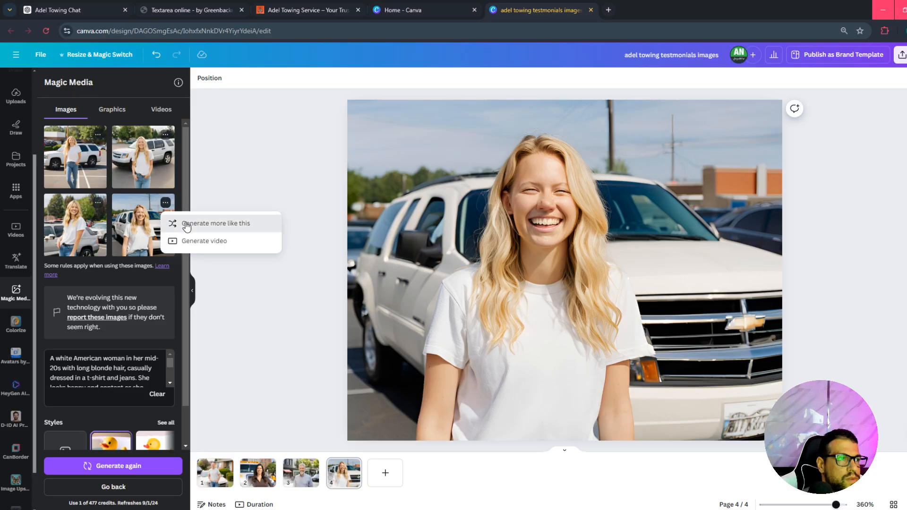
pyautogui.click(179, 222)
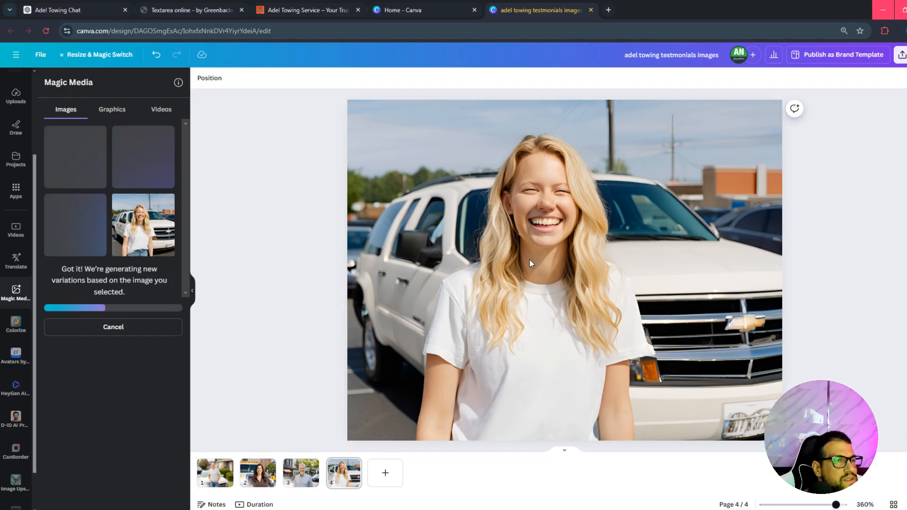
# Step: Remove the blonde woman's portrait from page 4 and try new generated variations, including the printed T-shirt one, deleting each after comparing
pyautogui.click(447, 244)
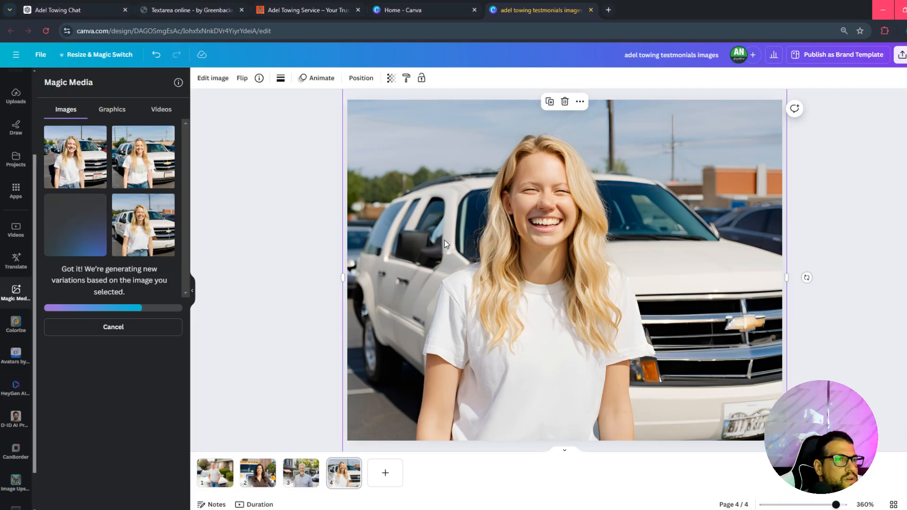
pyautogui.press('Delete')
pyautogui.click(145, 169)
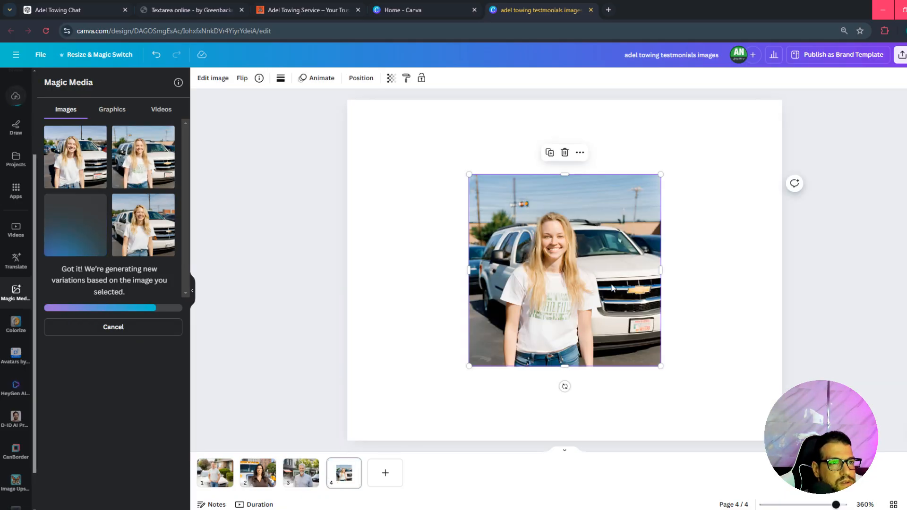
pyautogui.moveTo(661, 370); pyautogui.dragTo(846, 461)
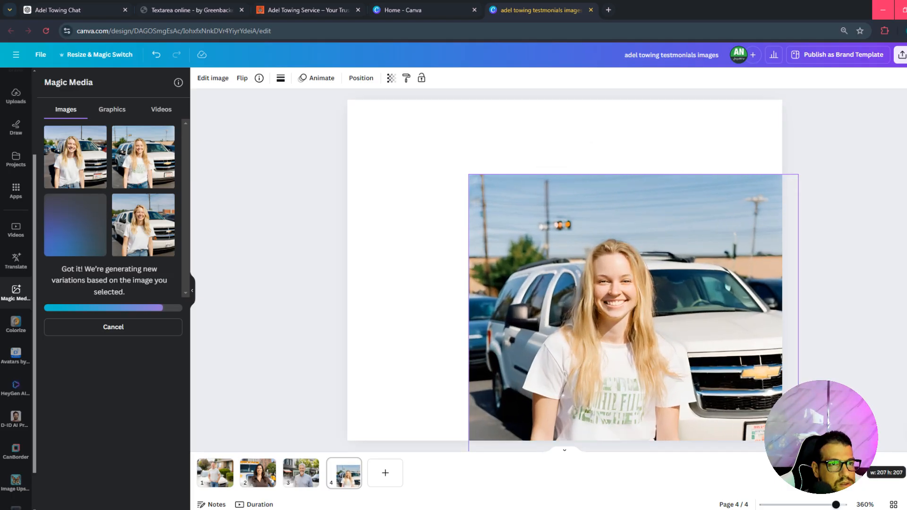
pyautogui.press('Delete')
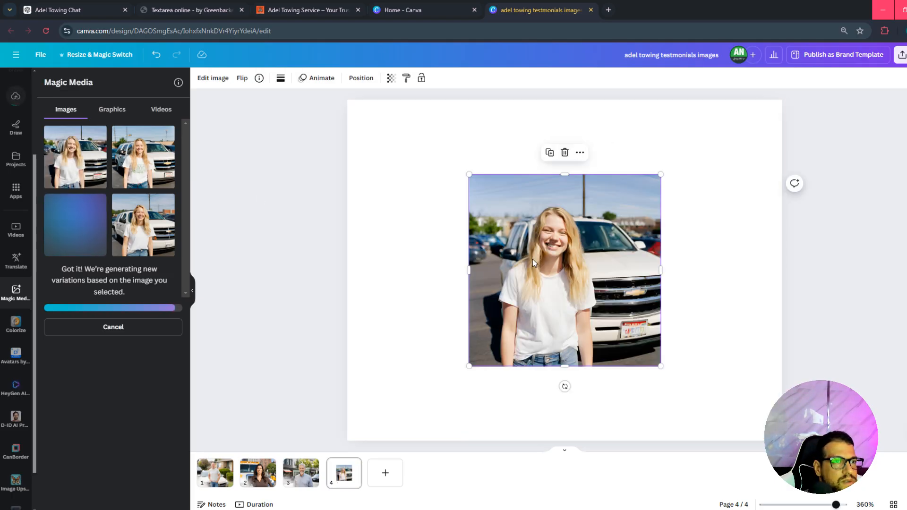
pyautogui.press('Delete')
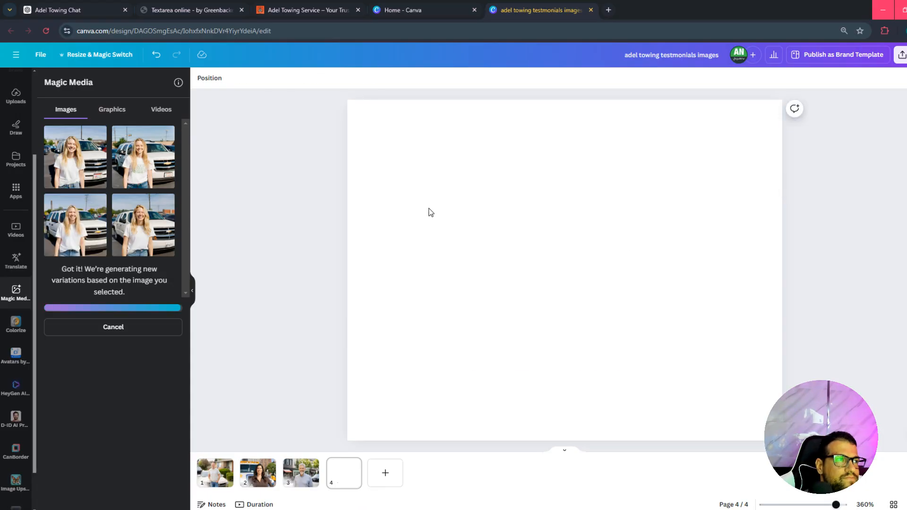
# Step: Try the straight-haired, plain T-shirt variation at full-page size on page 4, and compare it with the enlarged printed T-shirt variation
pyautogui.click(105, 218)
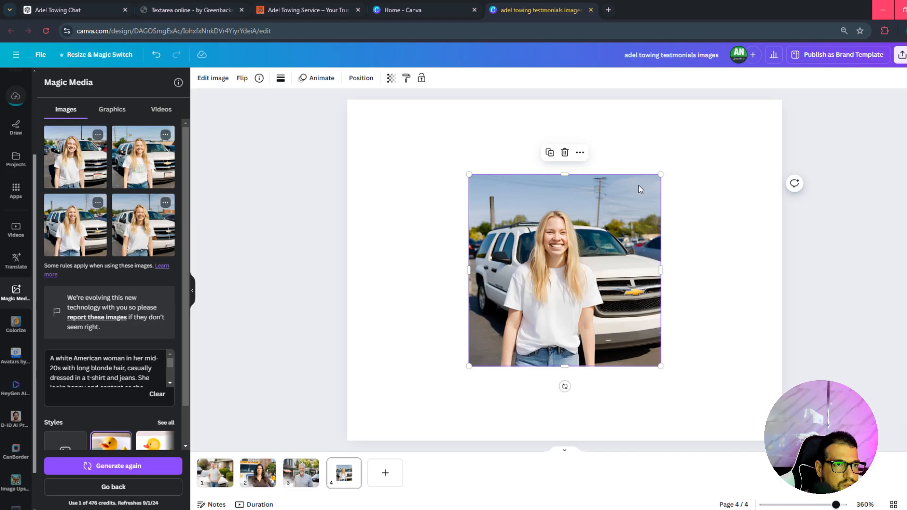
pyautogui.moveTo(660, 174); pyautogui.dragTo(843, 138)
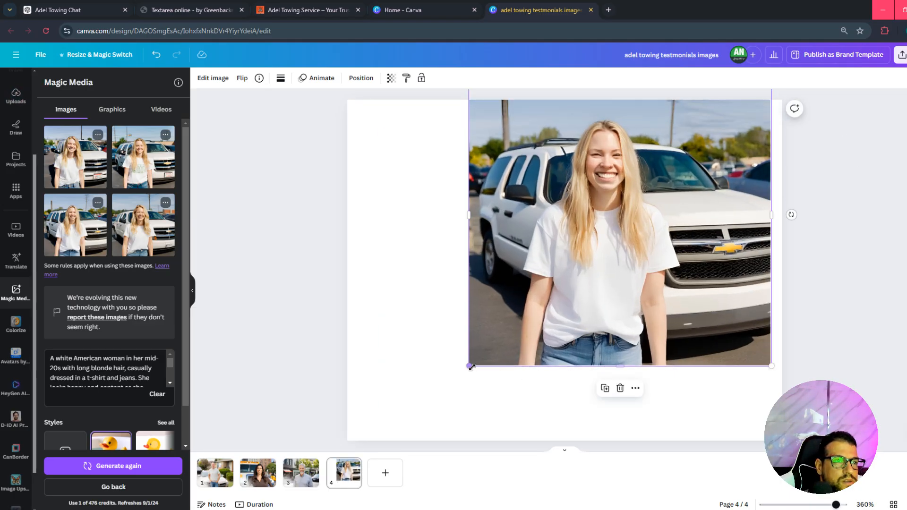
pyautogui.moveTo(471, 367); pyautogui.dragTo(314, 456)
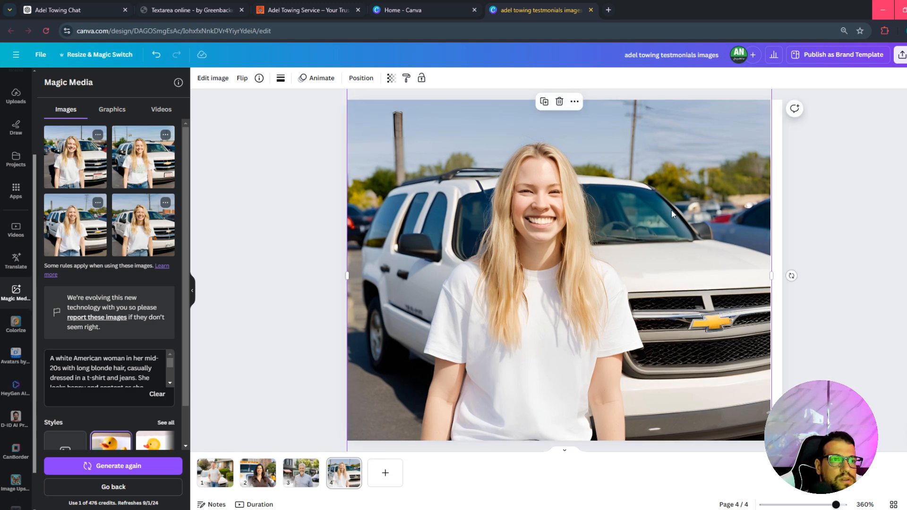
pyautogui.moveTo(673, 214); pyautogui.dragTo(687, 249)
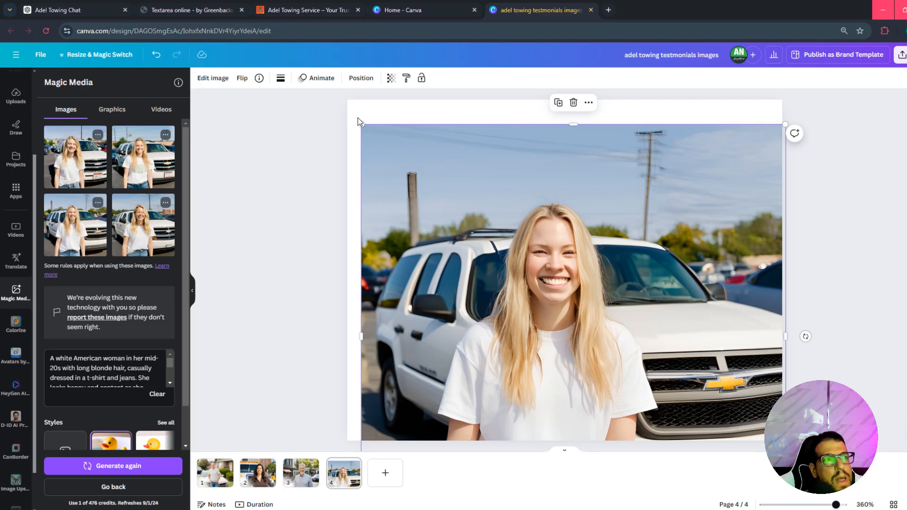
pyautogui.moveTo(355, 119); pyautogui.dragTo(324, 88)
pyautogui.moveTo(421, 154); pyautogui.dragTo(421, 120)
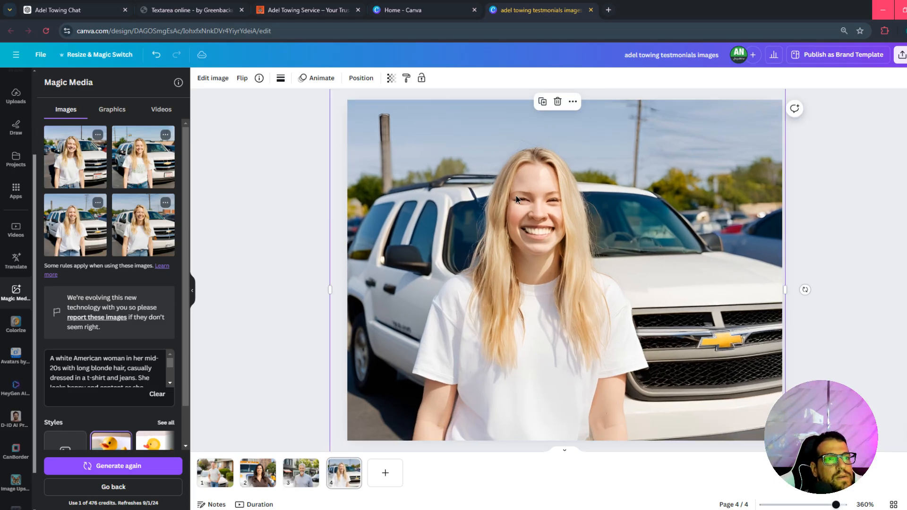
pyautogui.moveTo(514, 191); pyautogui.dragTo(519, 179)
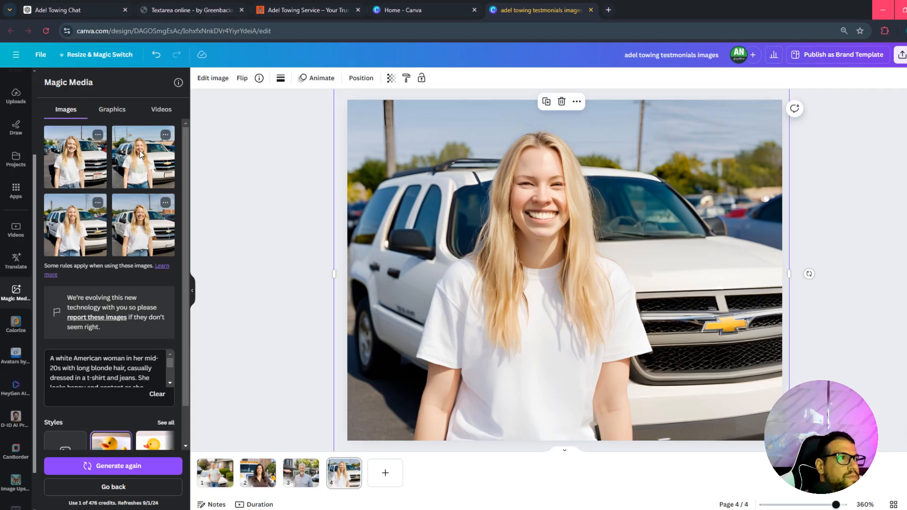
pyautogui.click(151, 228)
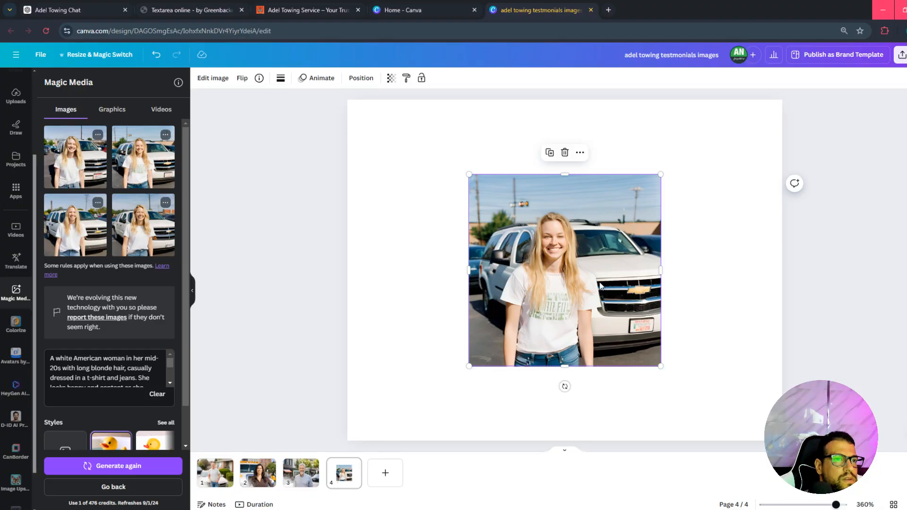
pyautogui.moveTo(661, 367); pyautogui.dragTo(841, 508)
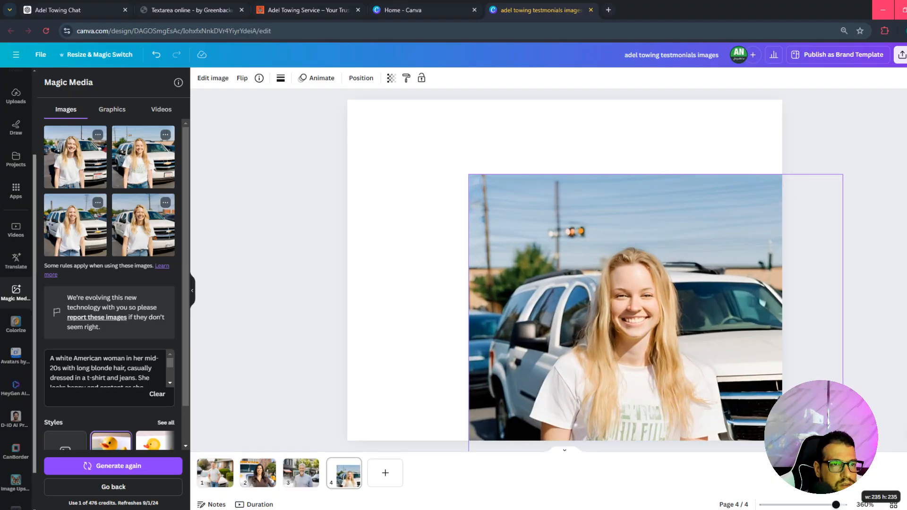
# Step: Put the laughing, wavy-haired woman's portrait back on page 4, enlarge it to cover the page and shift it to the right
pyautogui.click(143, 225)
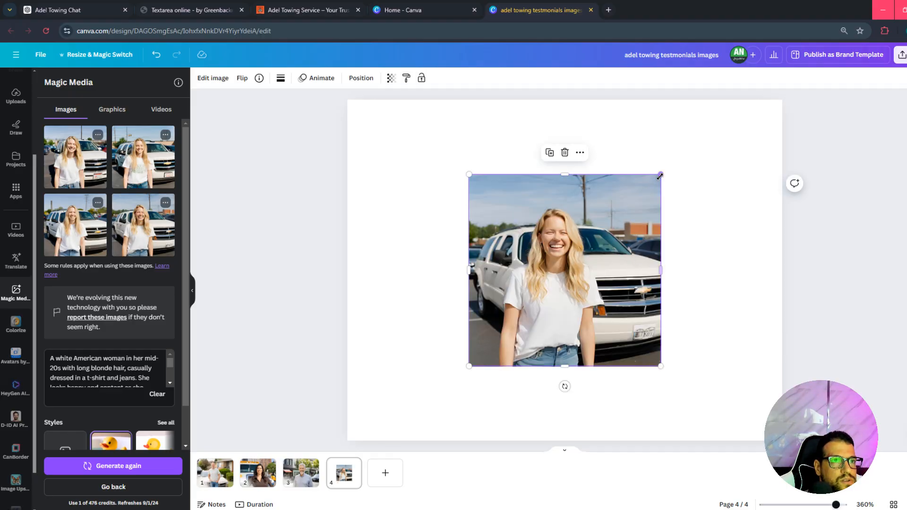
pyautogui.moveTo(660, 176); pyautogui.dragTo(788, 89)
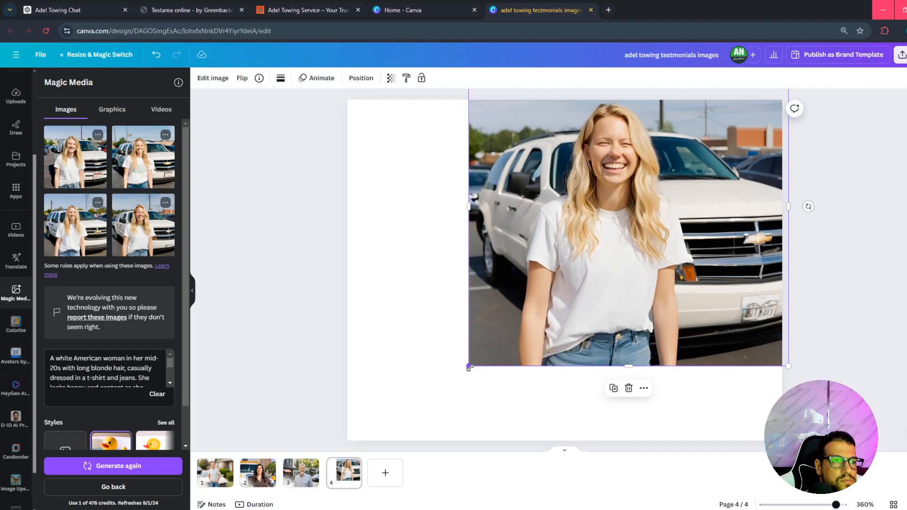
pyautogui.moveTo(470, 367); pyautogui.dragTo(323, 492)
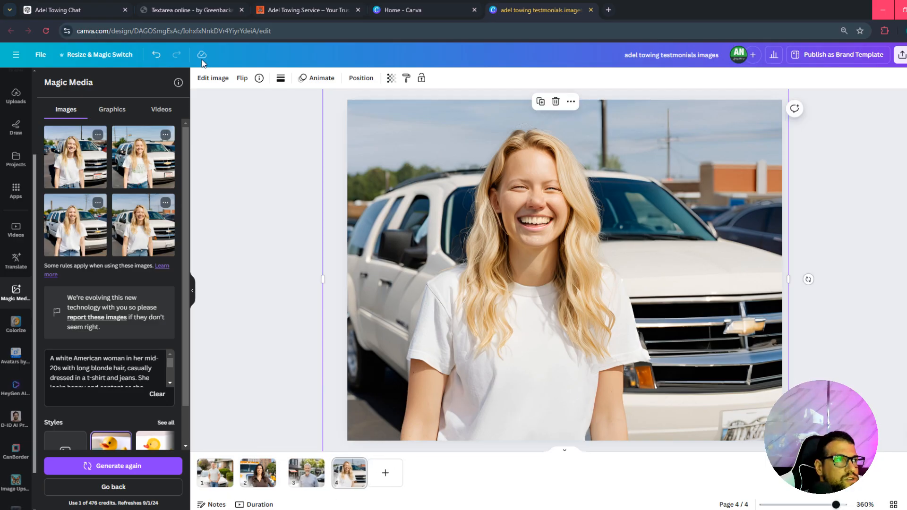
pyautogui.click(213, 79)
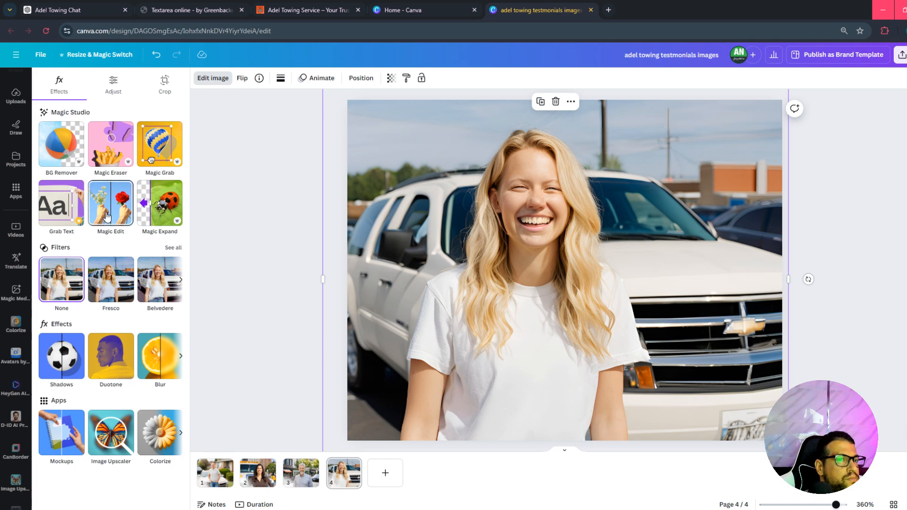
pyautogui.hotkey('shift', 'Right')
pyautogui.hotkey('shift', 'Right')
pyautogui.hotkey('shift', 'Right')
pyautogui.hotkey('shift', 'Right')
pyautogui.hotkey('shift', 'Right')
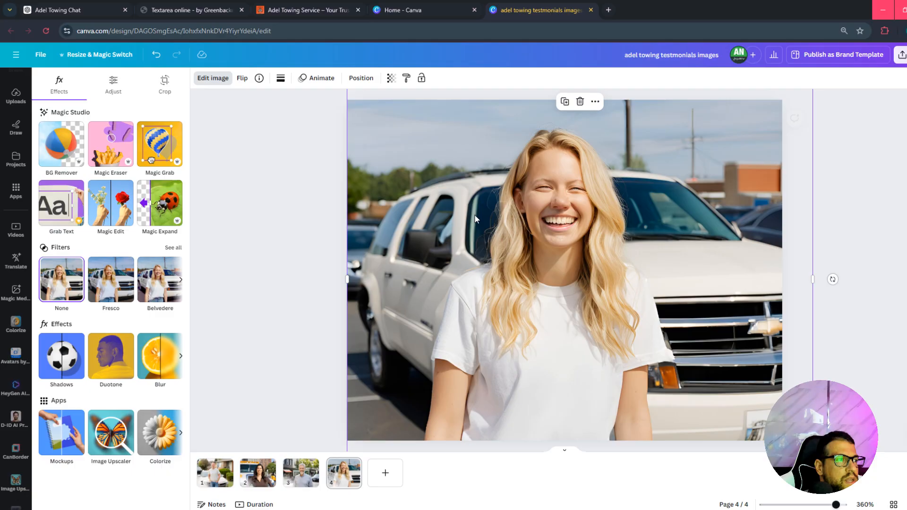
# Step: Try a Magic Edit on the woman's mouth, brushed at size 12, with the description "make it quit smile", and discard the generated options
pyautogui.click(106, 204)
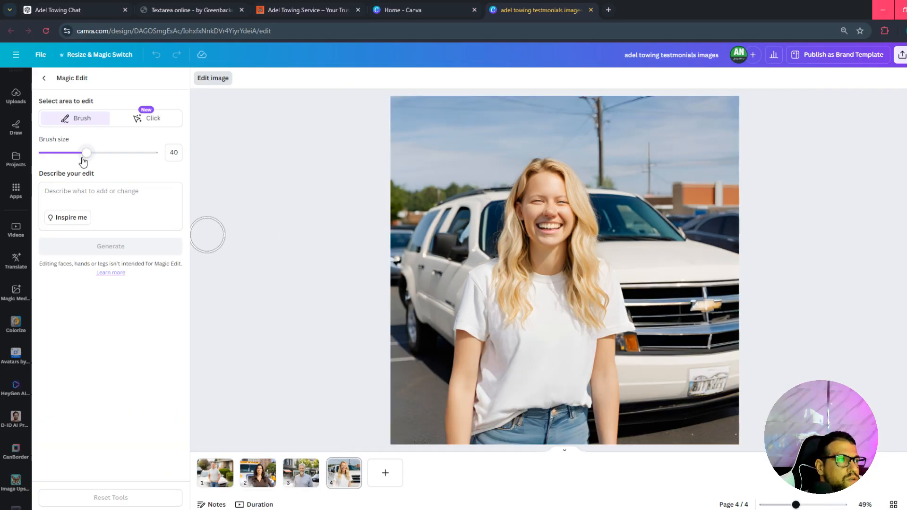
pyautogui.moveTo(82, 158); pyautogui.dragTo(56, 155)
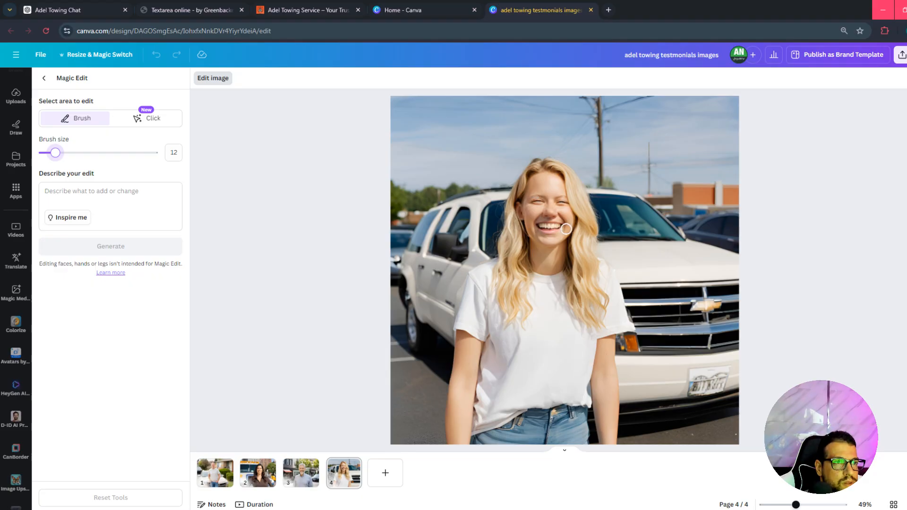
pyautogui.moveTo(566, 229)
pyautogui.mouseDown()
pyautogui.moveTo(537, 228)
pyautogui.moveTo(553, 228)
pyautogui.mouseUp()
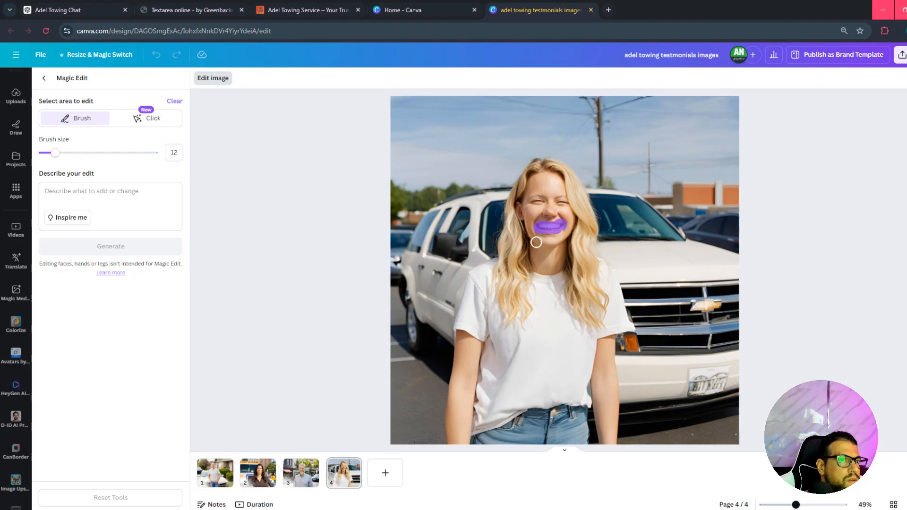
pyautogui.click(88, 196)
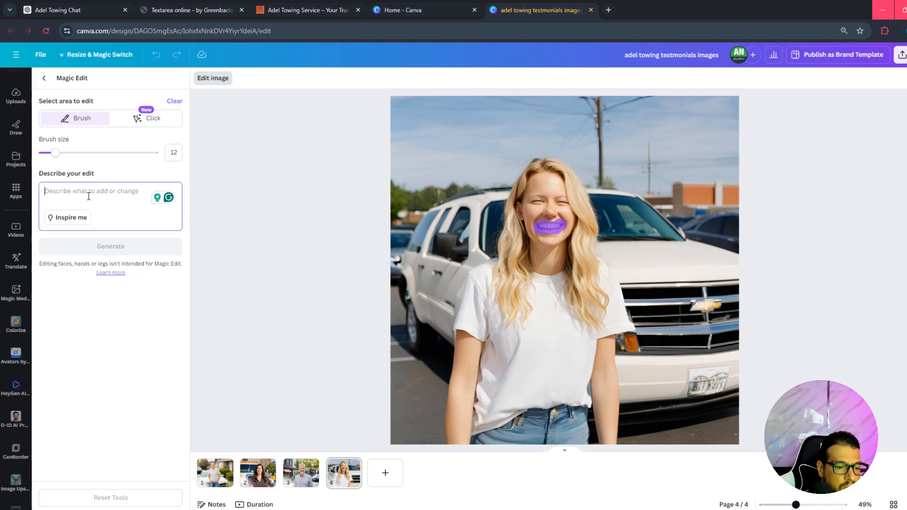
pyautogui.write('make it quit smile')
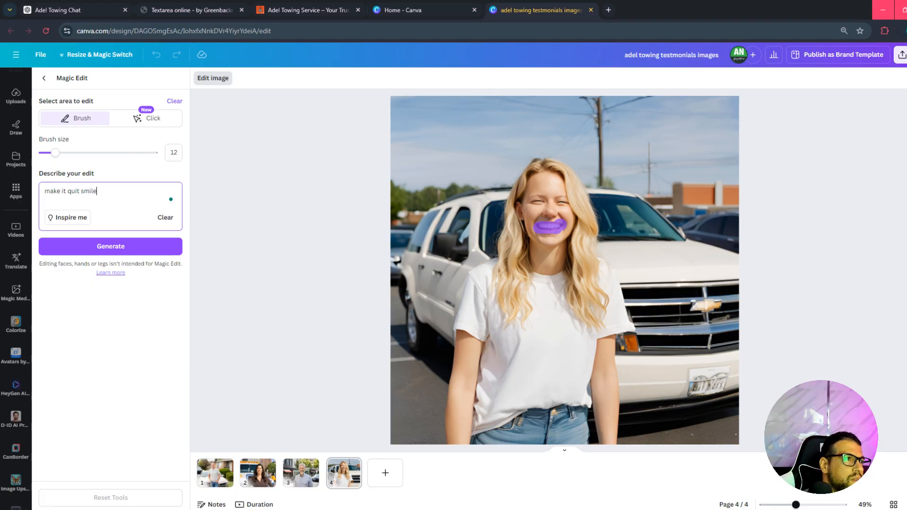
pyautogui.click(127, 246)
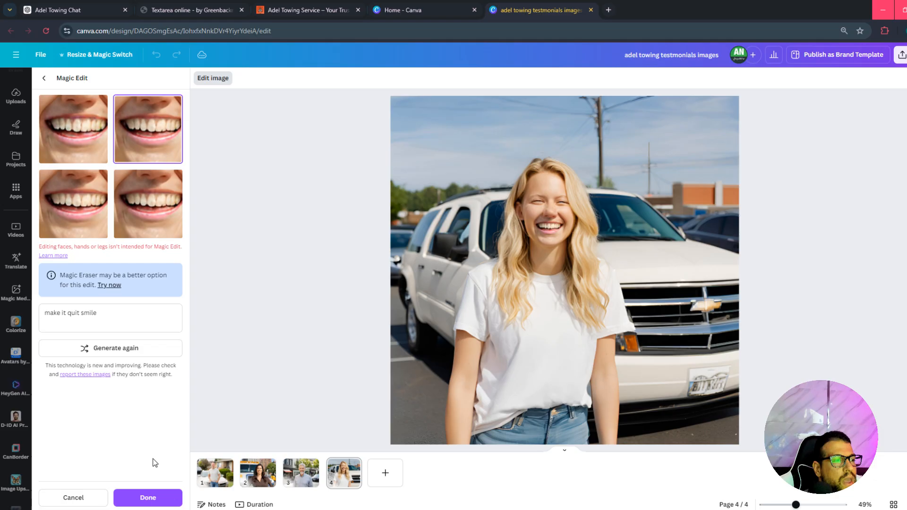
pyautogui.click(100, 500)
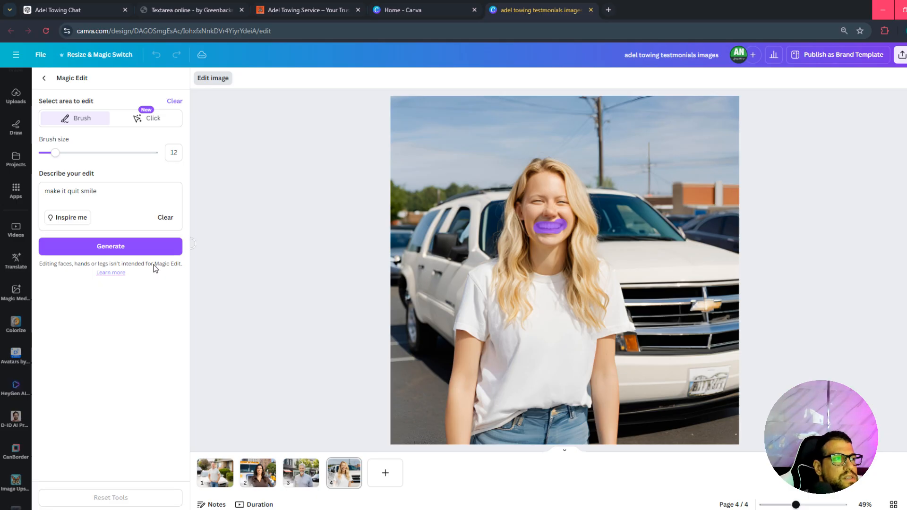
# Step: Retry the mouth edit in Magic Edit's Click selection mode with the same description, and leave Magic Edit
pyautogui.click(153, 119)
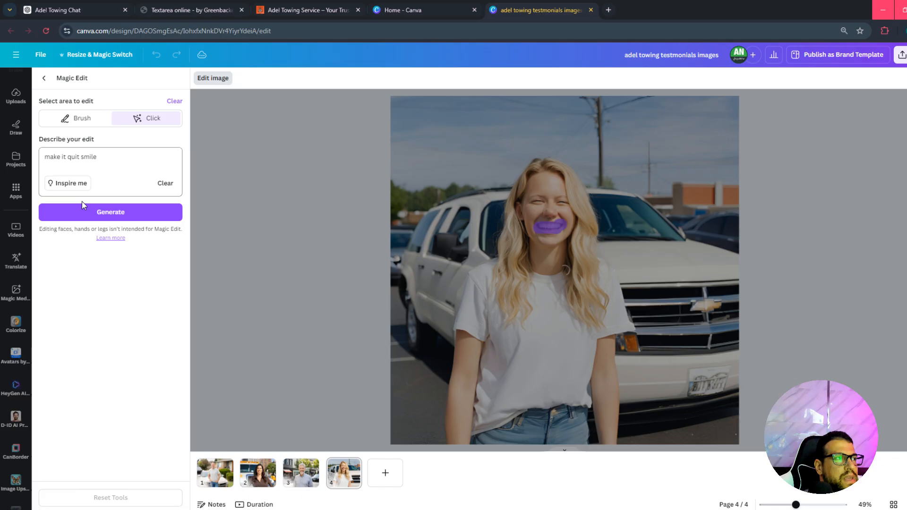
pyautogui.click(87, 209)
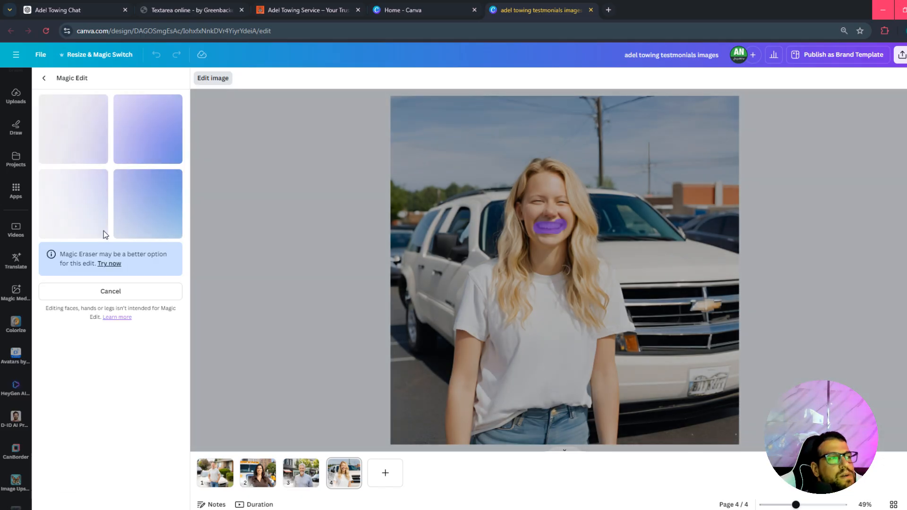
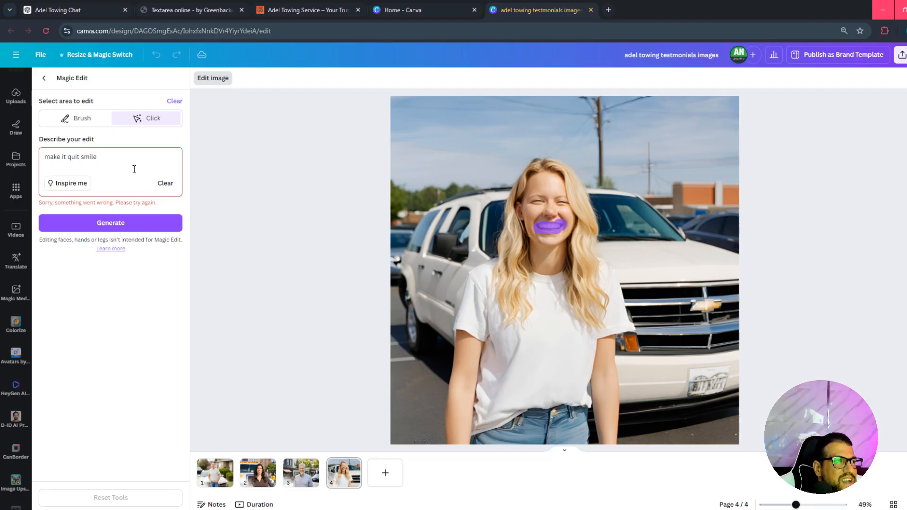
pyautogui.click(45, 79)
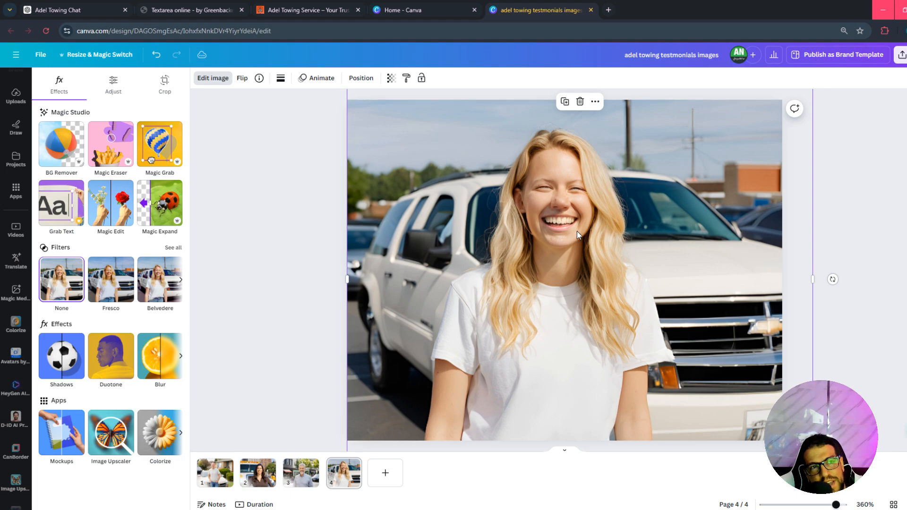
# Step: Check the portraits on pages 3, 2 and 1, and open the download options of the testimonial design
pyautogui.click(307, 479)
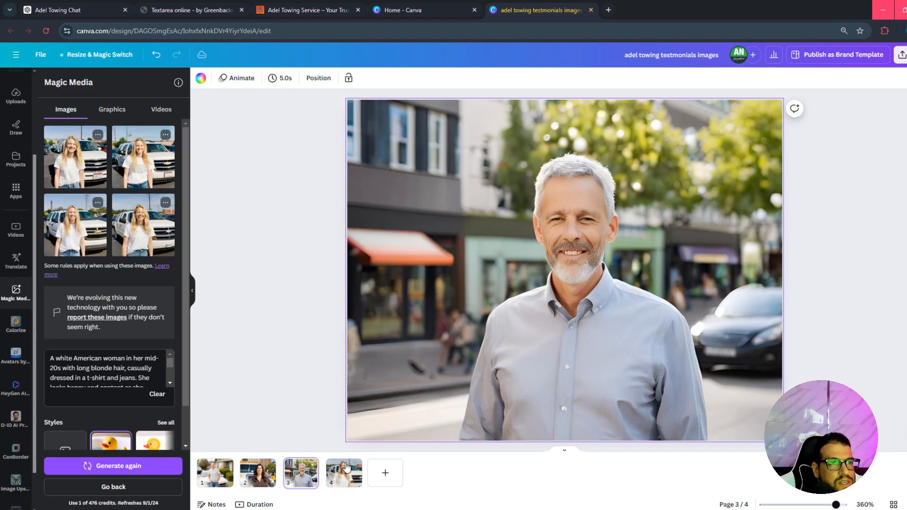
pyautogui.click(256, 478)
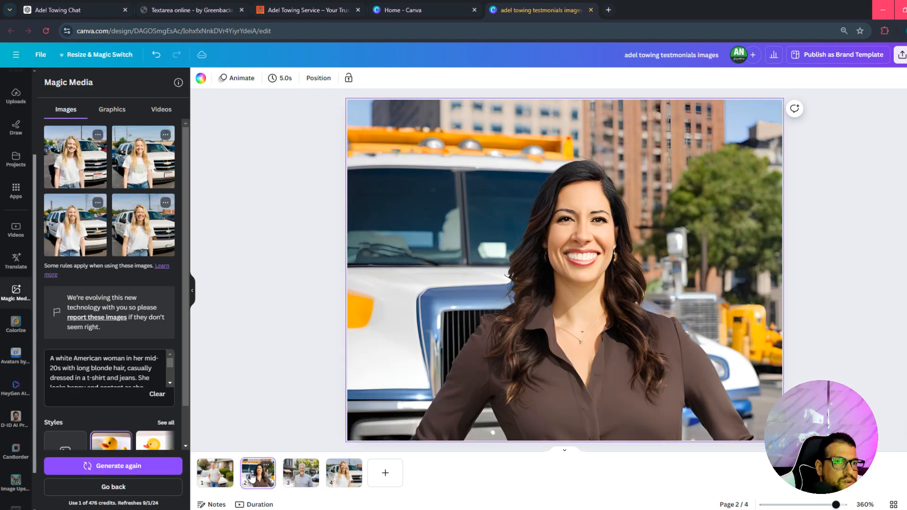
pyautogui.click(215, 476)
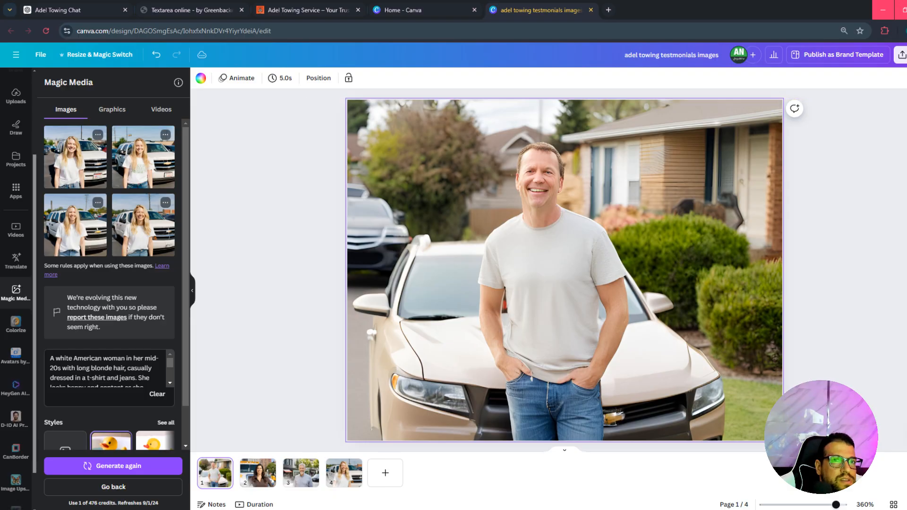
pyautogui.click(902, 54)
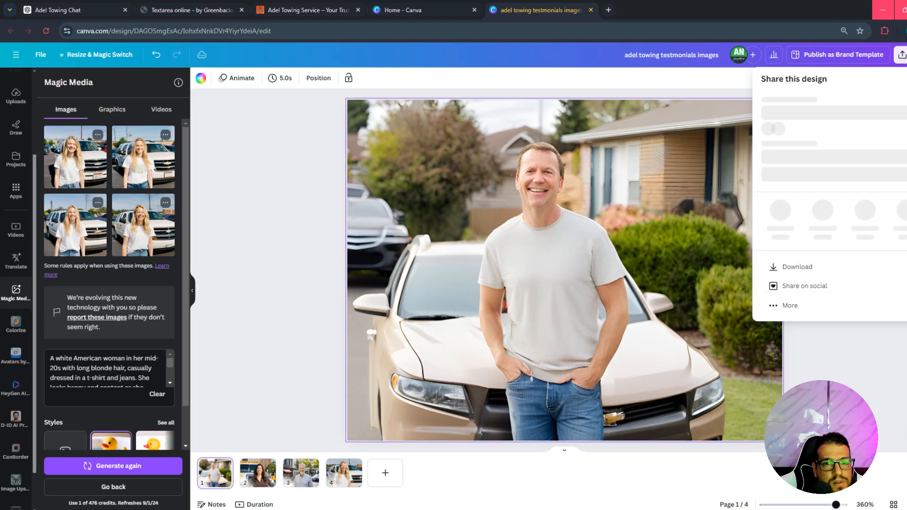
pyautogui.click(879, 509)
pyautogui.click(798, 273)
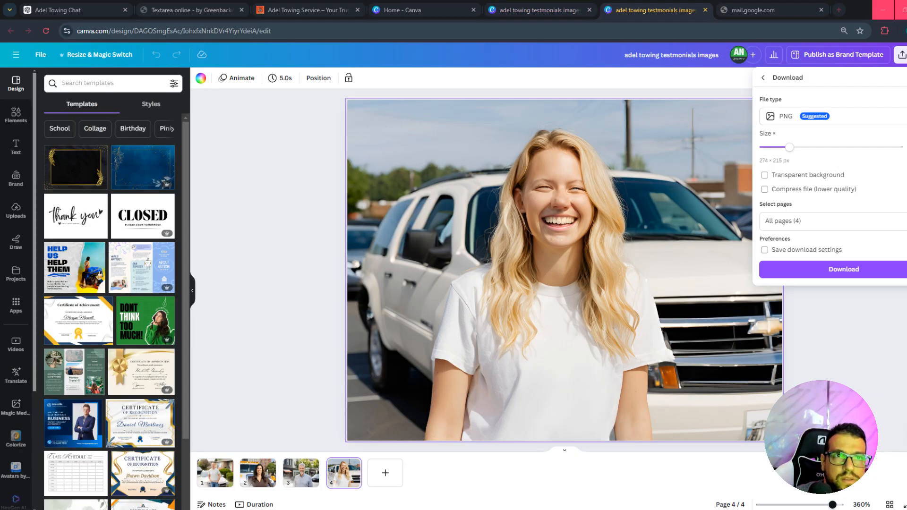
# Step: Download all four pages as JPG files at 411 × 323 px
pyautogui.click(786, 121)
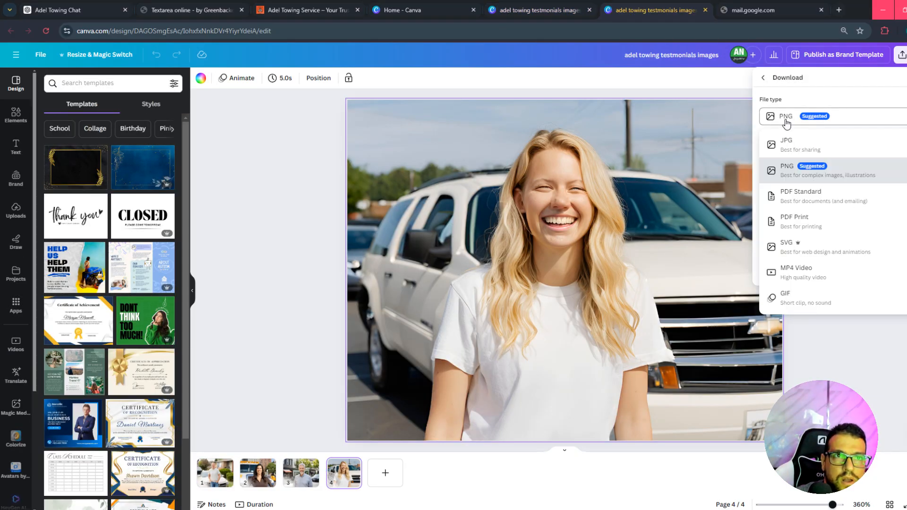
pyautogui.click(799, 177)
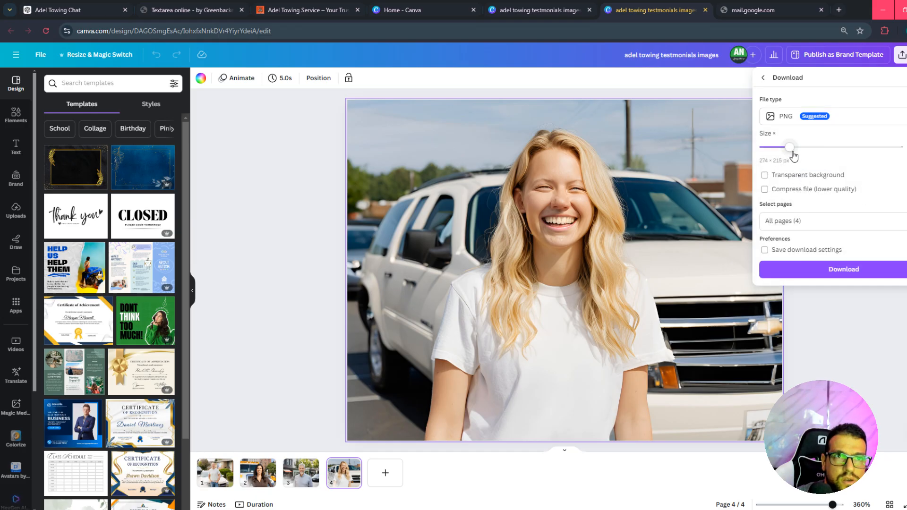
pyautogui.click(788, 116)
pyautogui.click(802, 146)
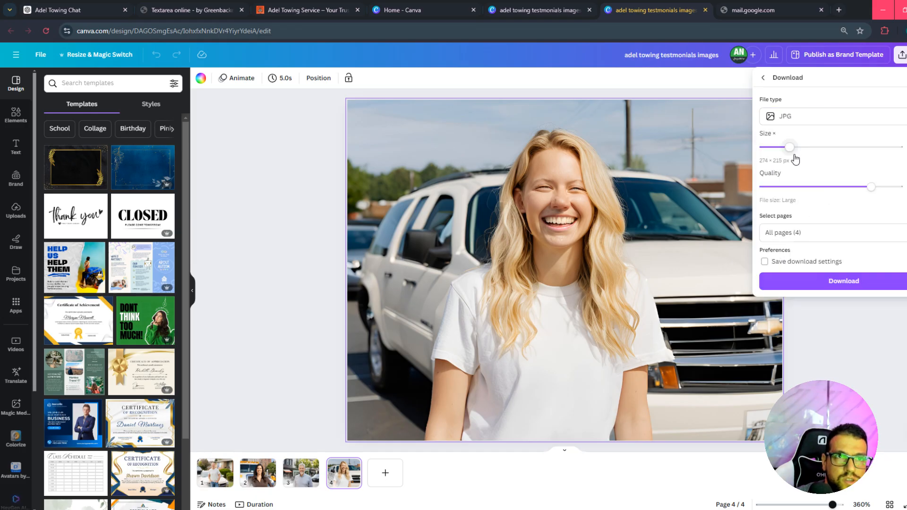
pyautogui.moveTo(790, 152); pyautogui.dragTo(815, 152)
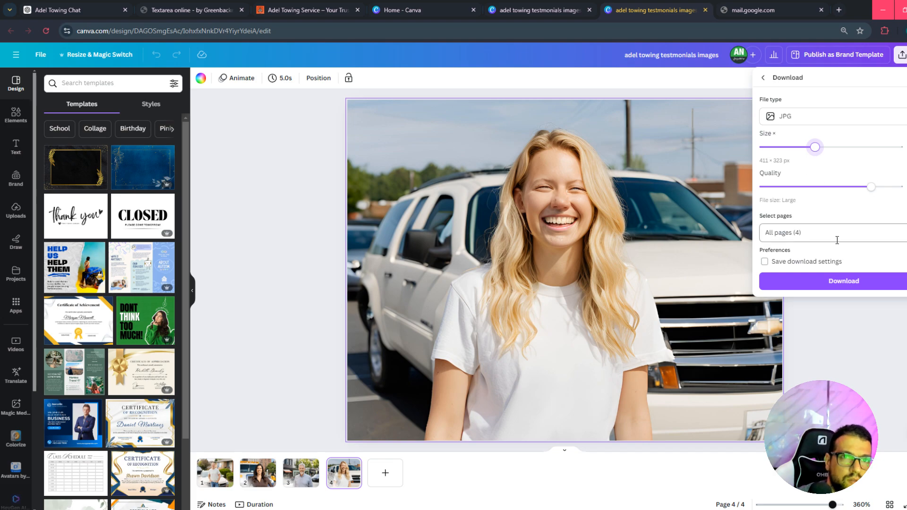
pyautogui.click(844, 281)
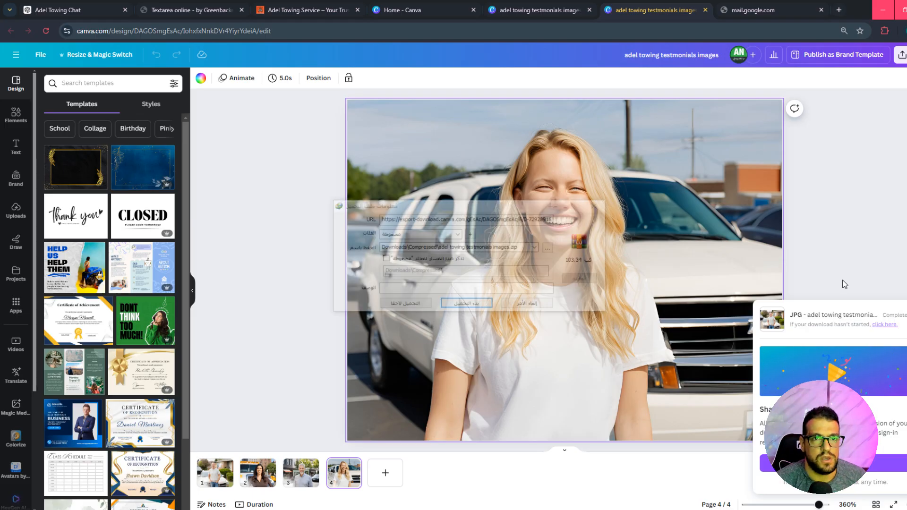
pyautogui.click(468, 305)
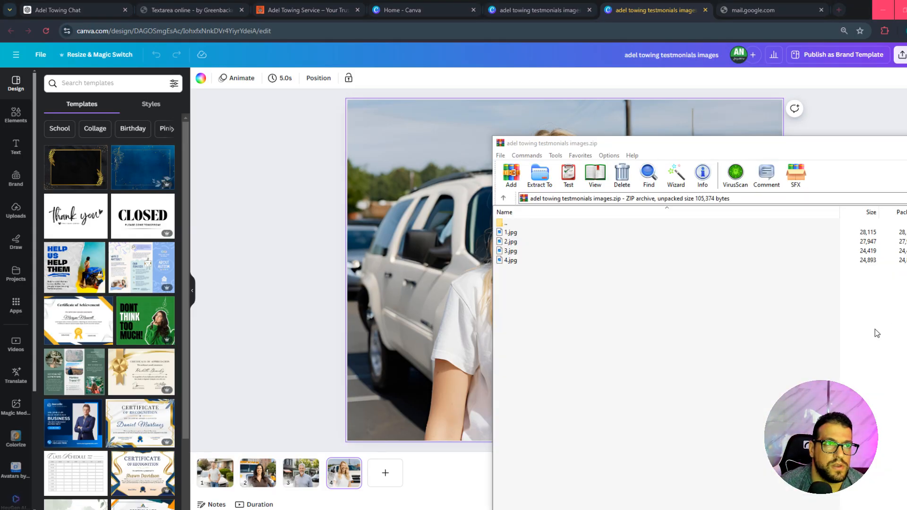
# Step: Take the images 1.jpg to 4.jpg out of the downloaded ZIP archive and close the archive
pyautogui.moveTo(561, 330); pyautogui.dragTo(510, 239)
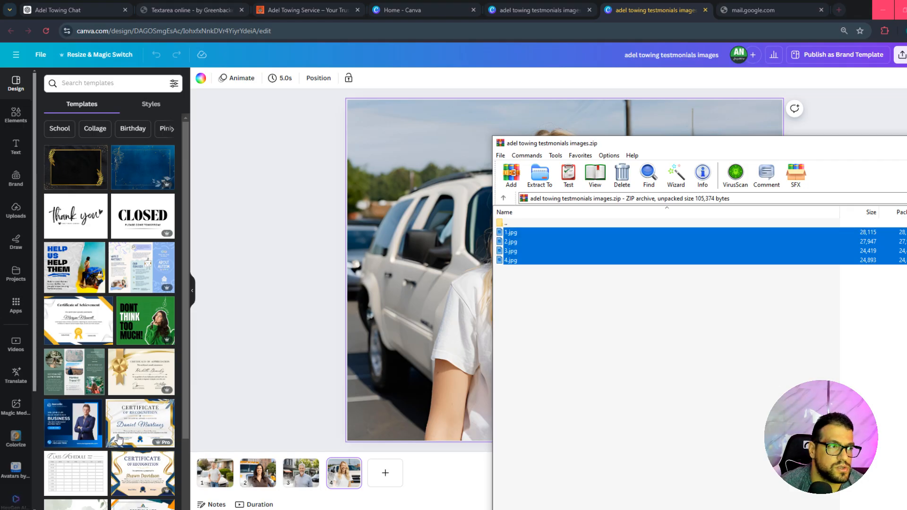
pyautogui.moveTo(883, 148); pyautogui.dragTo(660, 154)
pyautogui.click(868, 148)
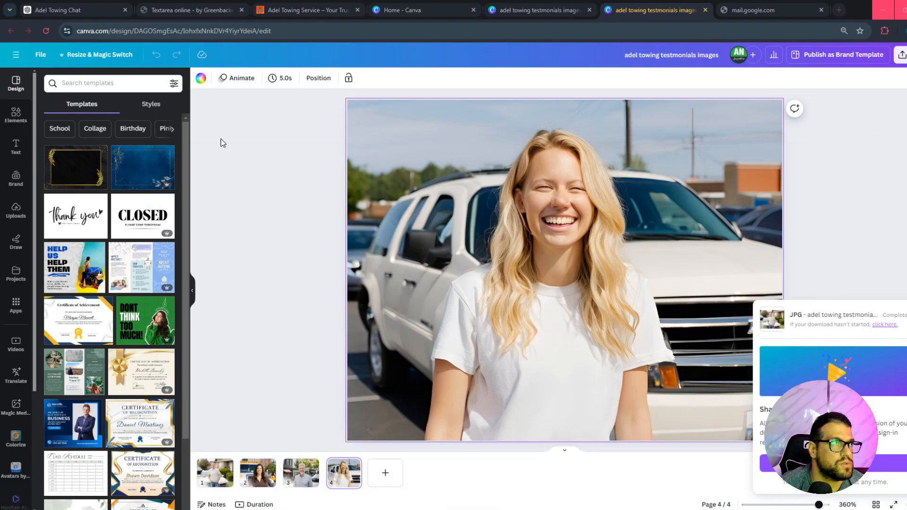
# Step: Switch to the Adel Towing Service website's homepage and open it for editing in Thrive Architect
pyautogui.click(346, 12)
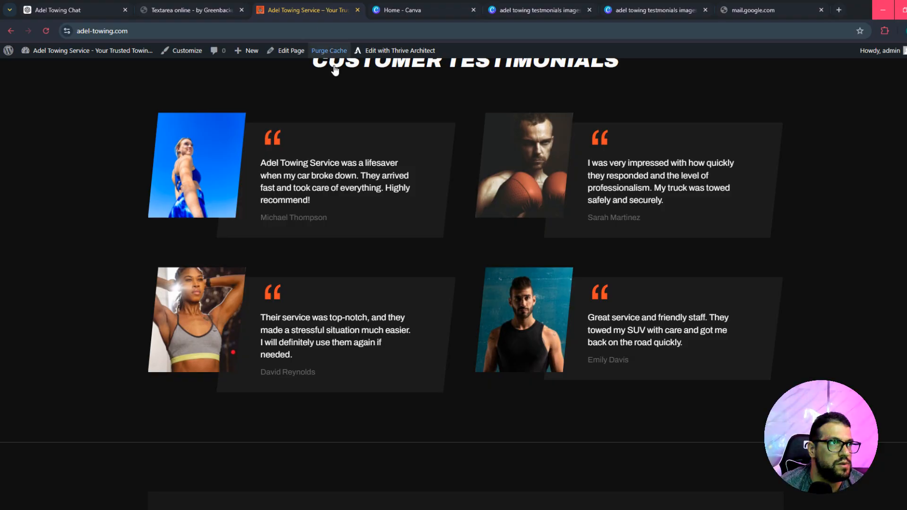
pyautogui.scroll(4, 407, 234)
pyautogui.scroll(4, 408, 238)
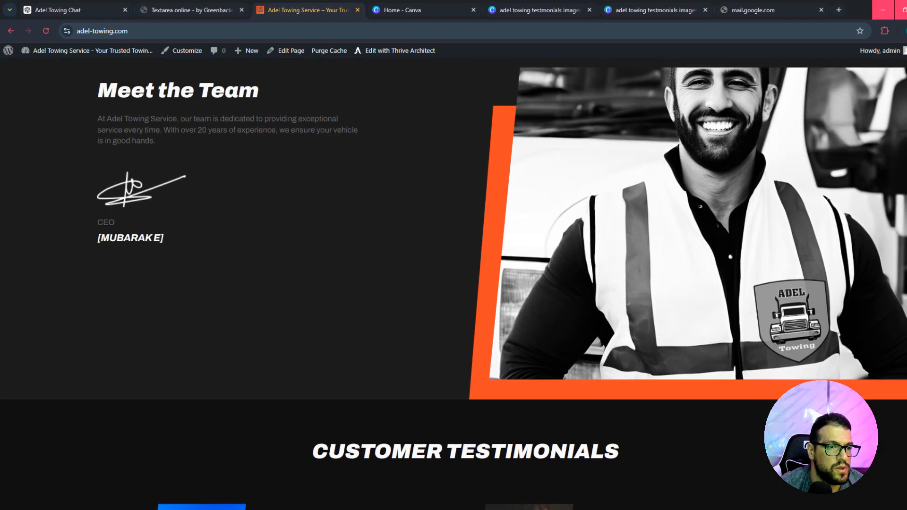
pyautogui.click(424, 496)
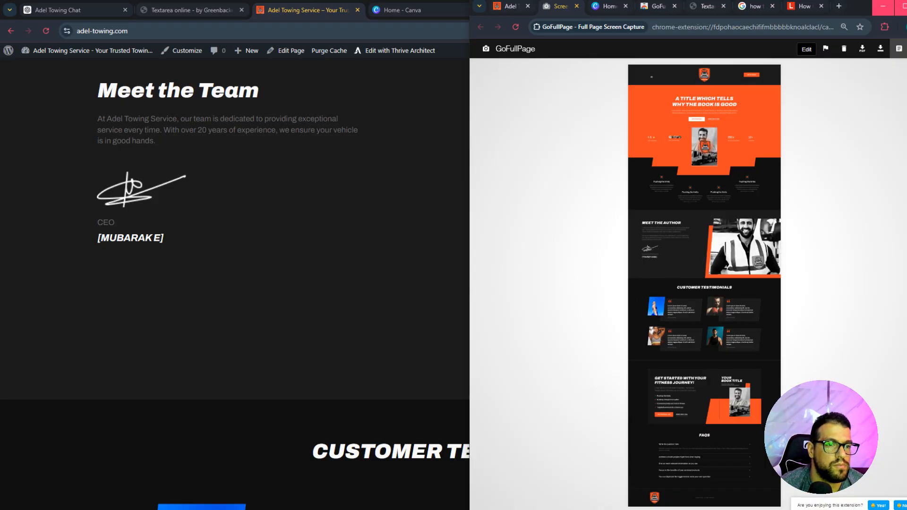
pyautogui.click(656, 482)
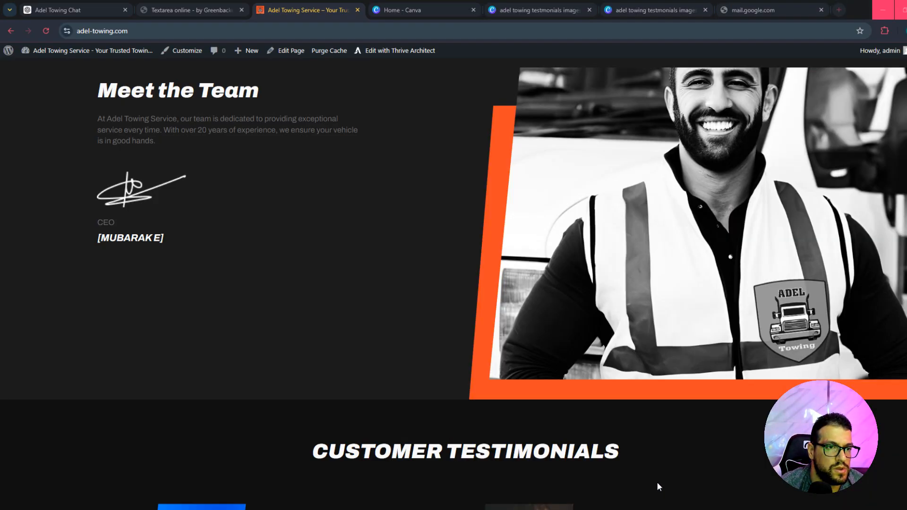
pyautogui.scroll(12, 370, 183)
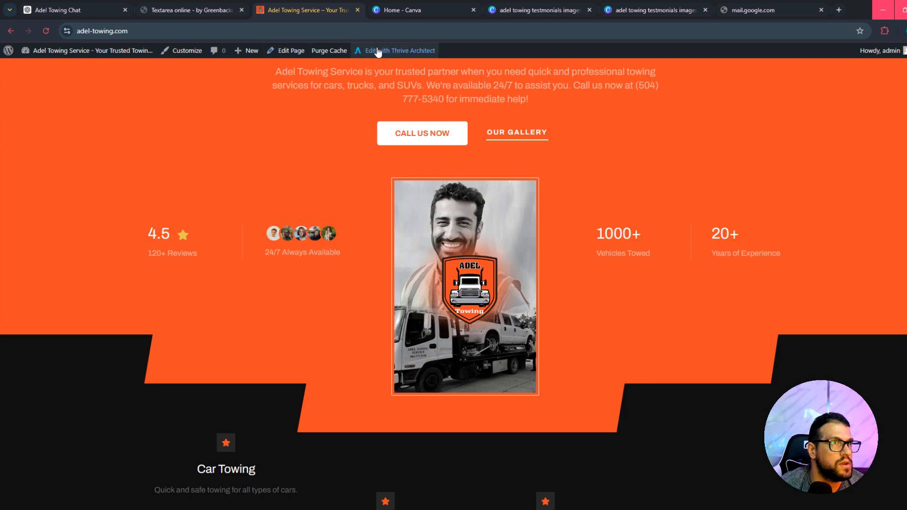
pyautogui.click(393, 51)
# Step: Open the background image replacement for the first testimonial's photo box in the Customer Testimonials section
pyautogui.scroll(5, 526, 300)
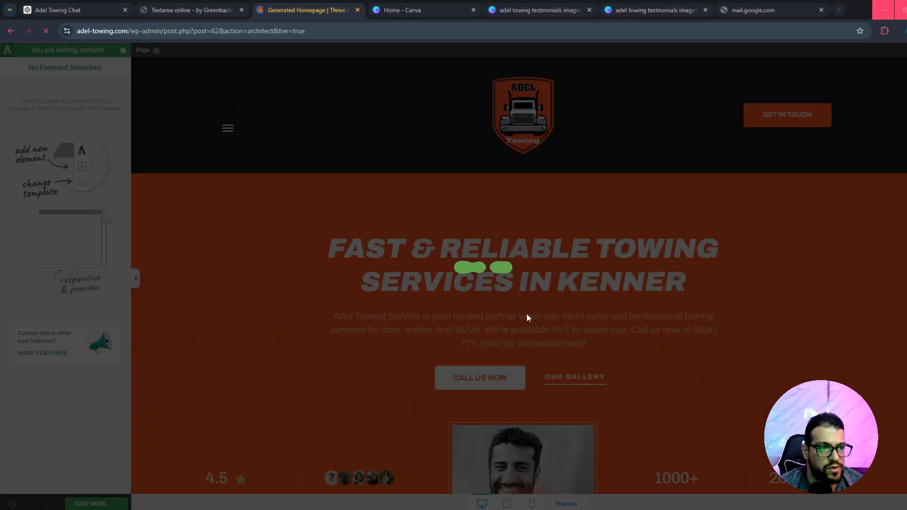
pyautogui.scroll(-20, 528, 317)
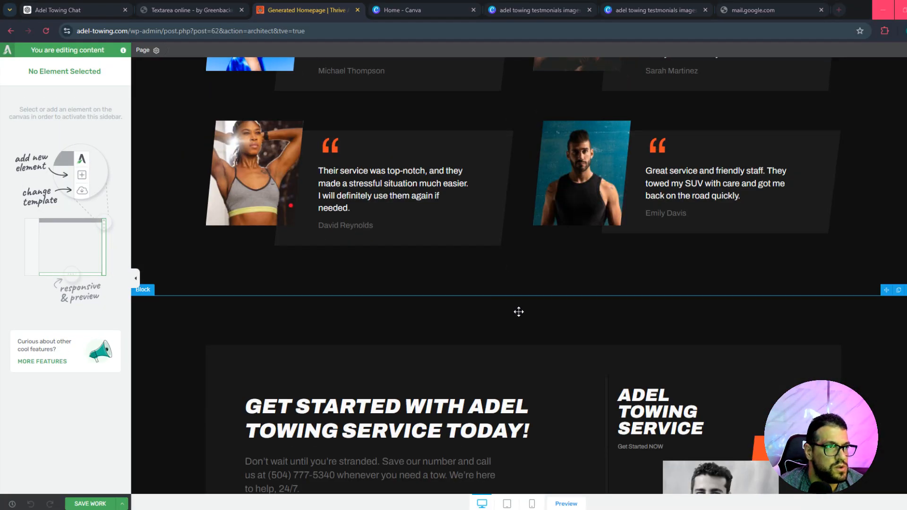
pyautogui.scroll(5, 518, 312)
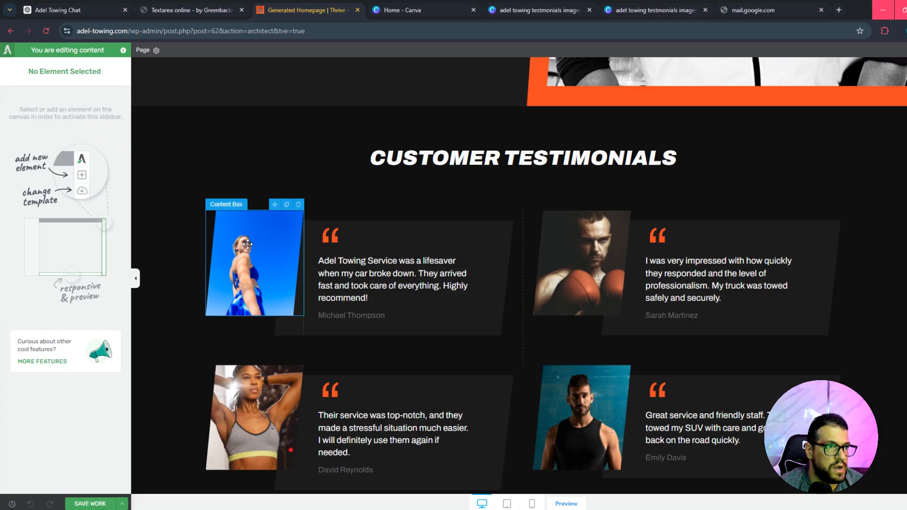
pyautogui.click(246, 245)
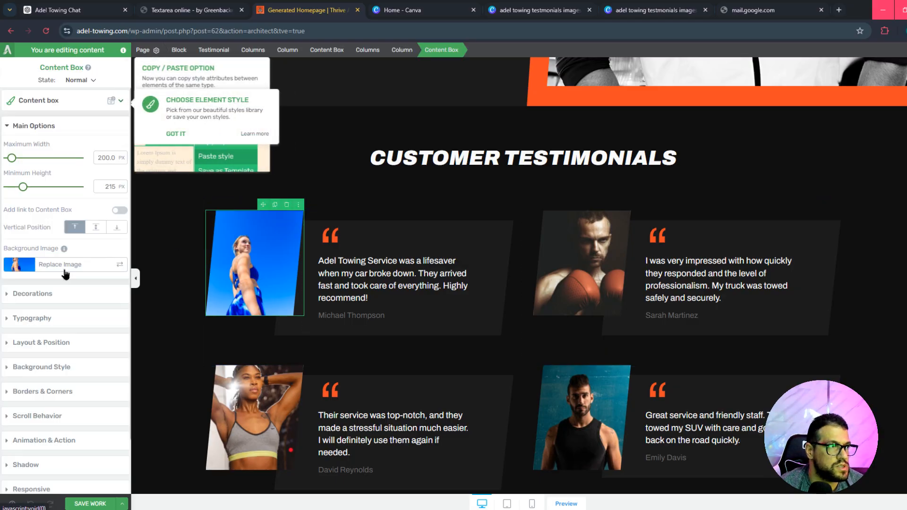
pyautogui.click(66, 274)
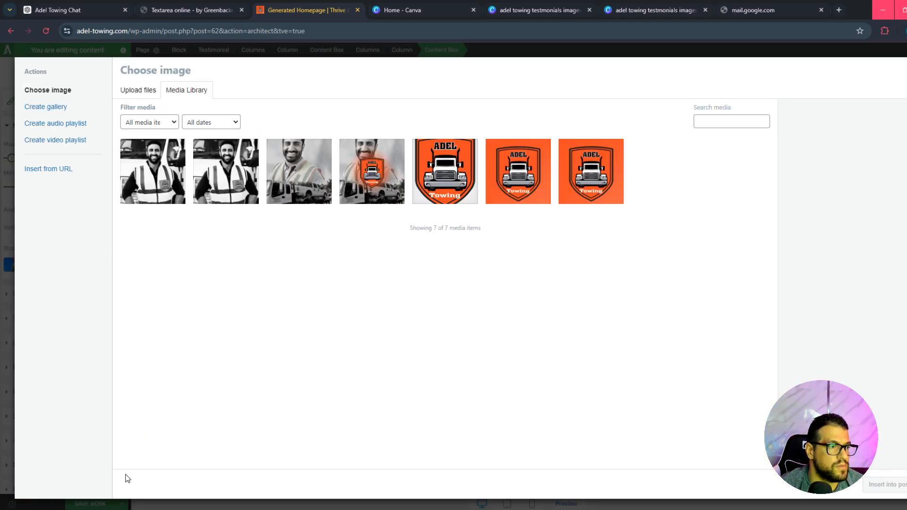
# Step: Upload the four portraits from E:\Dropbox\Projects\Greenbackend\Projects\adel-towing\new\ts and set 1.jpg as the first testimonial's background image
pyautogui.click(137, 90)
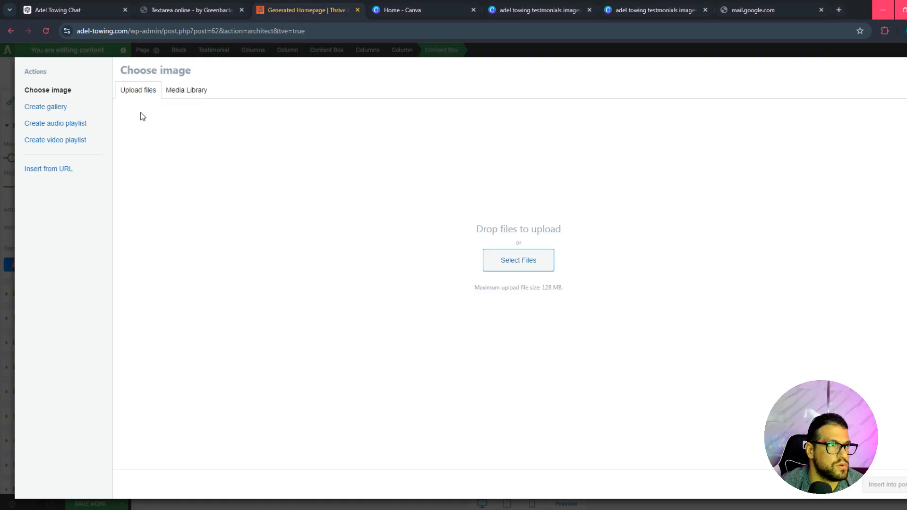
pyautogui.click(529, 269)
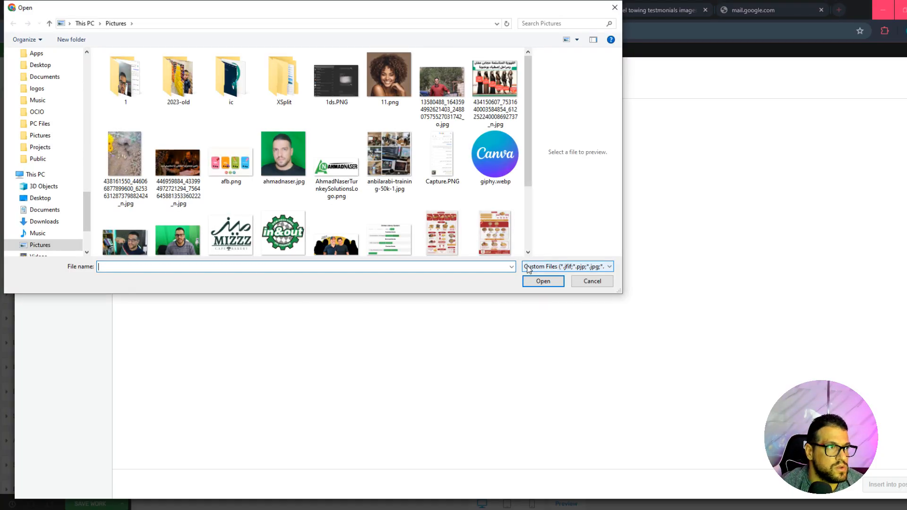
pyautogui.write('E:\\Dropbox\\Projects\\Greenbackend\\Projects\\adel-towing\\new\\ts')
pyautogui.press('Return')
pyautogui.moveTo(400, 173); pyautogui.dragTo(67, 84)
pyautogui.click(541, 282)
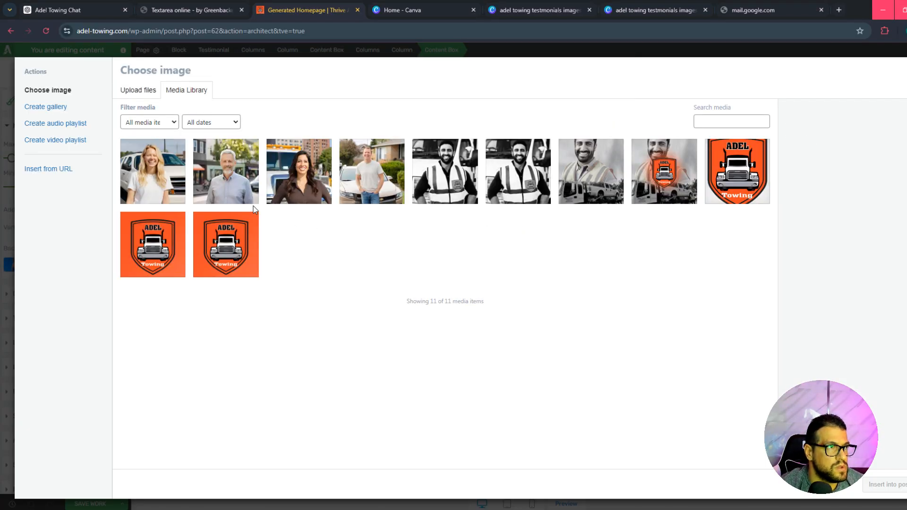
pyautogui.click(381, 190)
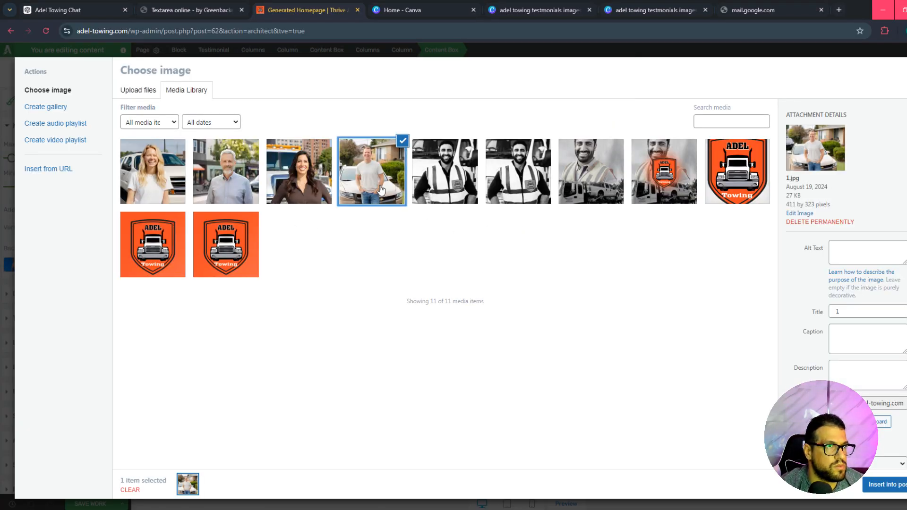
pyautogui.click(892, 487)
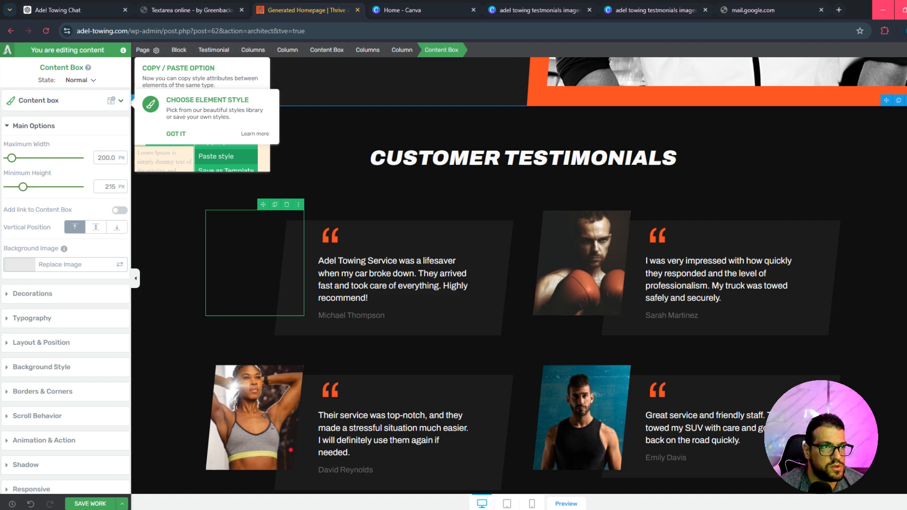
# Step: Replace the boxer photo in the second testimonial with 2.jpg, the dark-haired woman's portrait
pyautogui.click(604, 275)
pyautogui.click(61, 265)
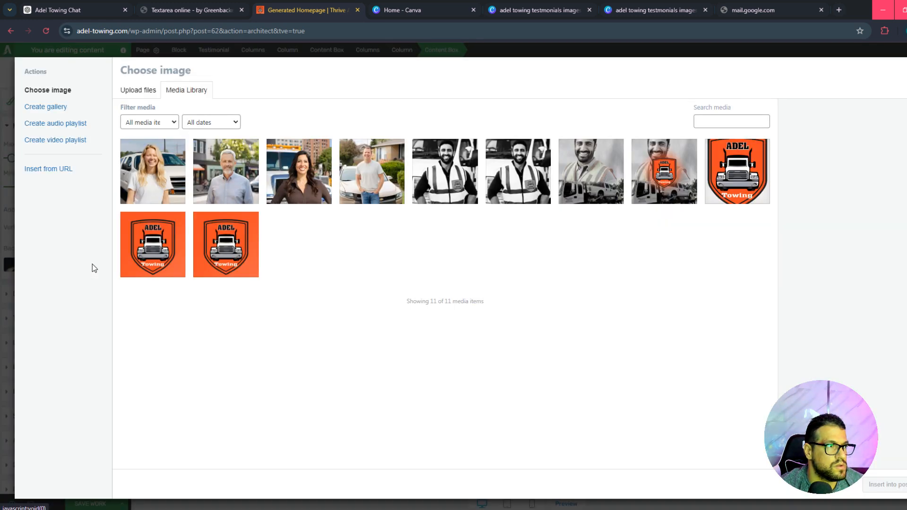
pyautogui.click(317, 175)
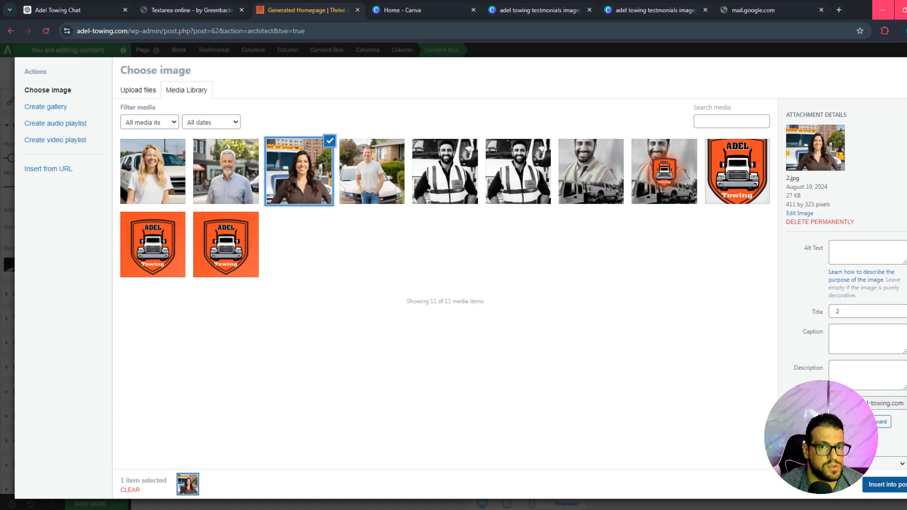
pyautogui.click(883, 484)
# Step: Replace the background image of the third testimonial's photo box with 3.jpg, the grey-haired man's portrait
pyautogui.scroll(-2, 243, 330)
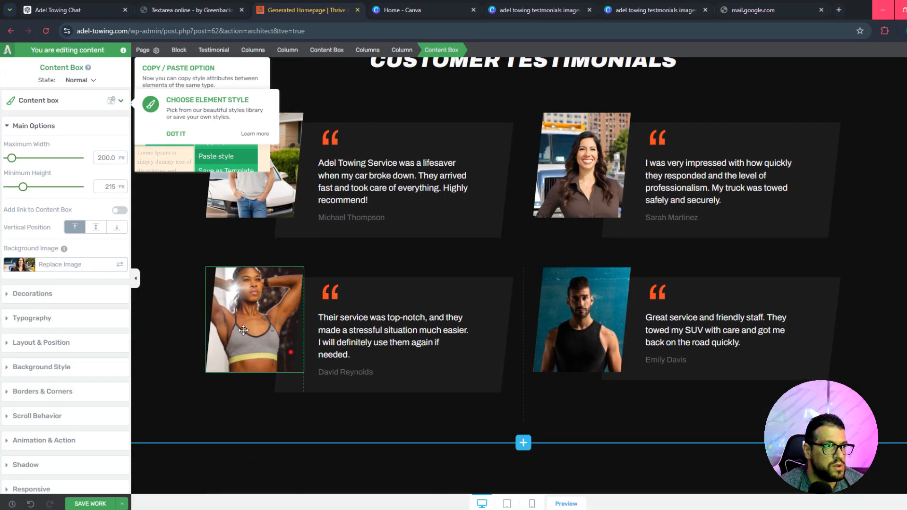
pyautogui.click(75, 267)
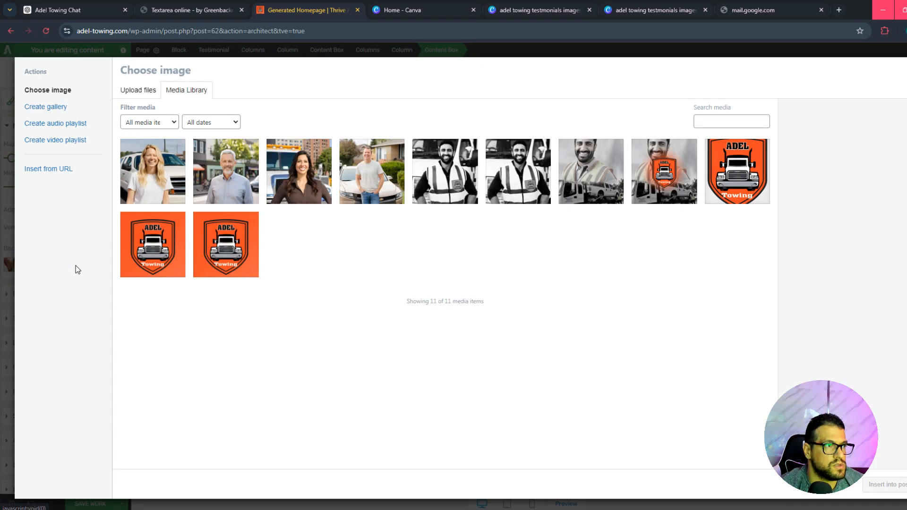
pyautogui.click(230, 168)
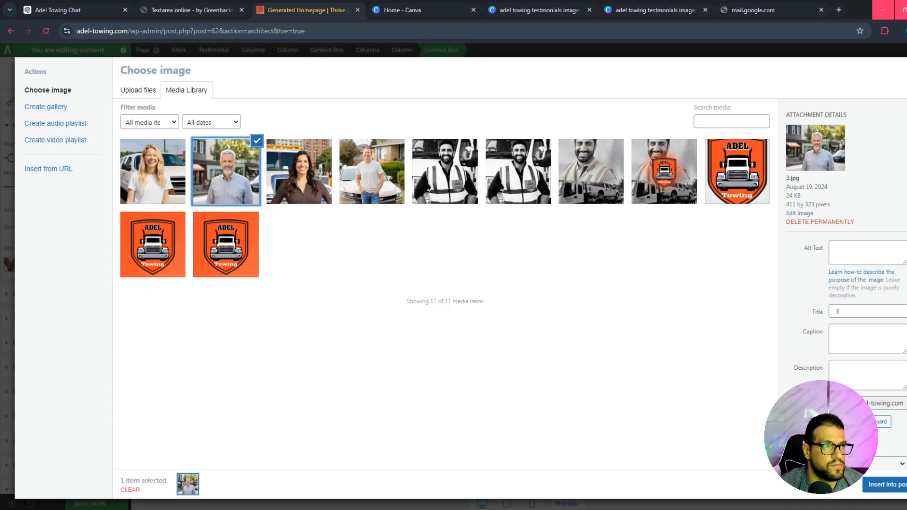
pyautogui.click(901, 485)
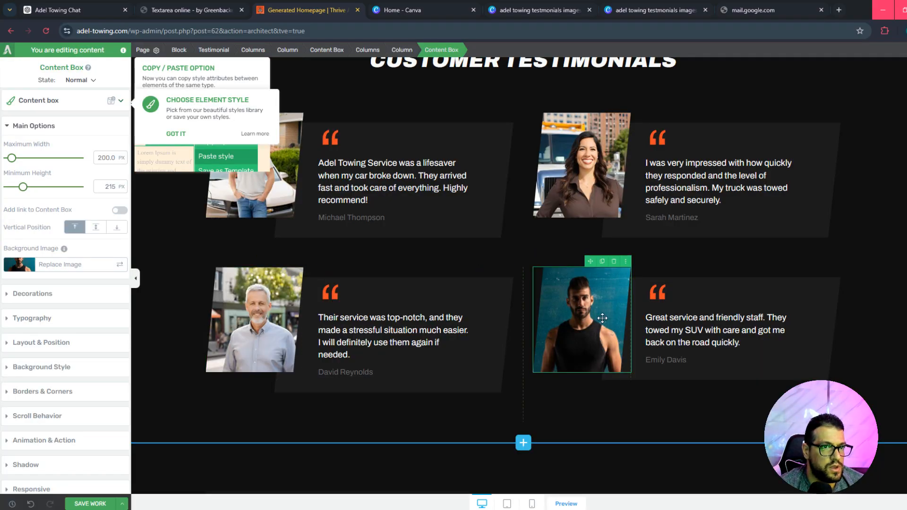
# Step: Replace the background image of the fourth testimonial's photo box with 4.jpg, the blonde woman's portrait
pyautogui.click(48, 271)
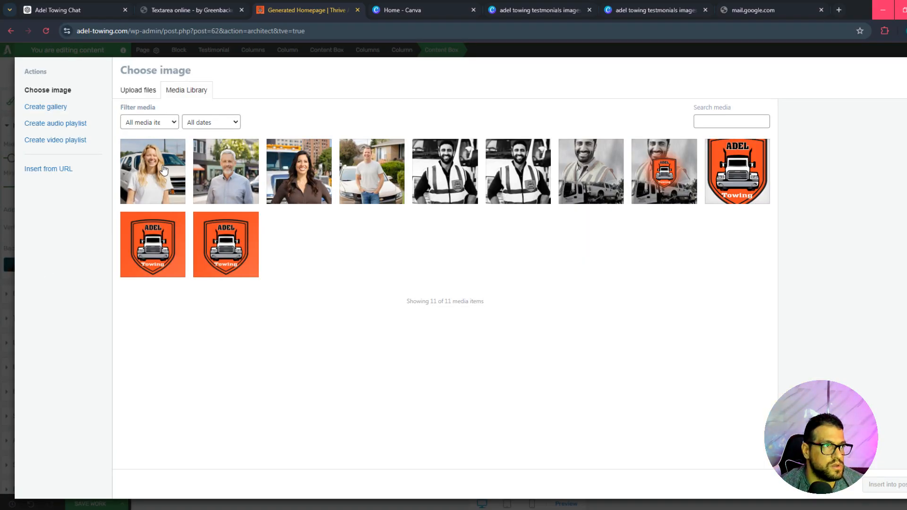
pyautogui.click(171, 201)
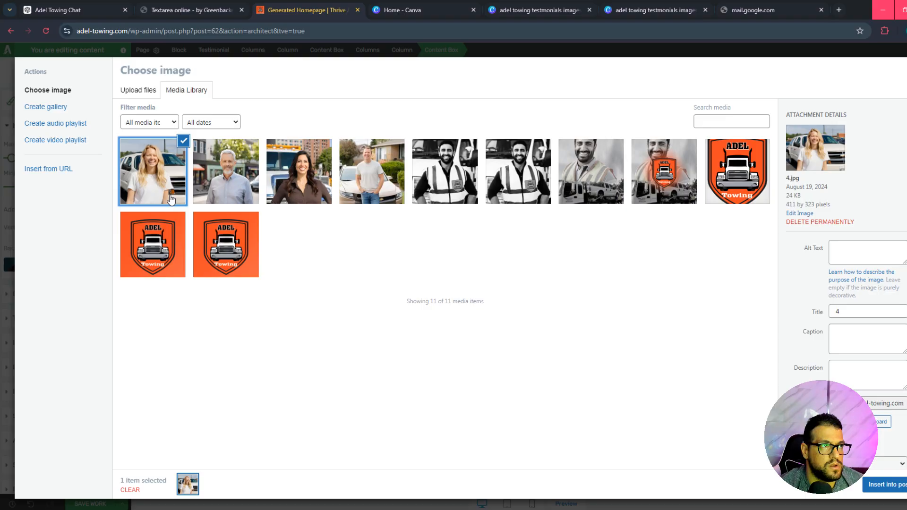
pyautogui.click(883, 486)
pyautogui.scroll(3, 497, 359)
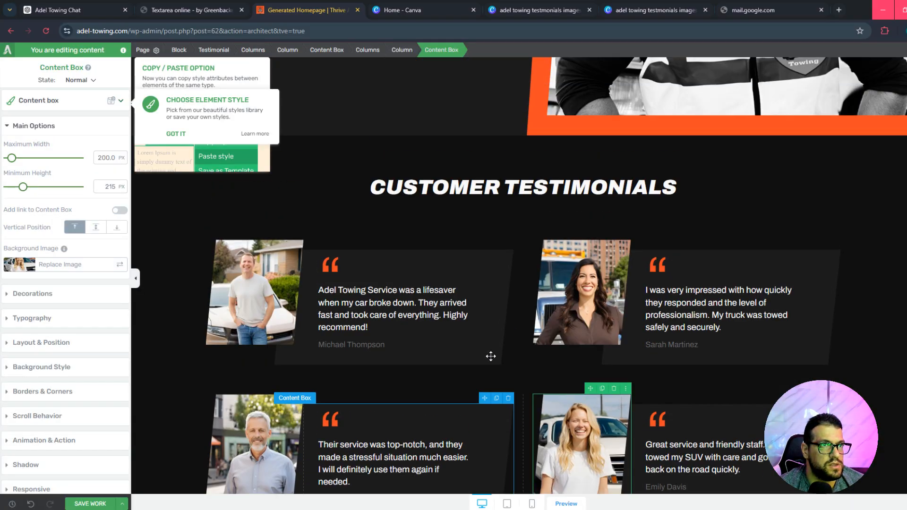
# Step: Delete the thin vertical line box beside the image in the Get Started with Adel Towing Service section
pyautogui.scroll(-6, 492, 362)
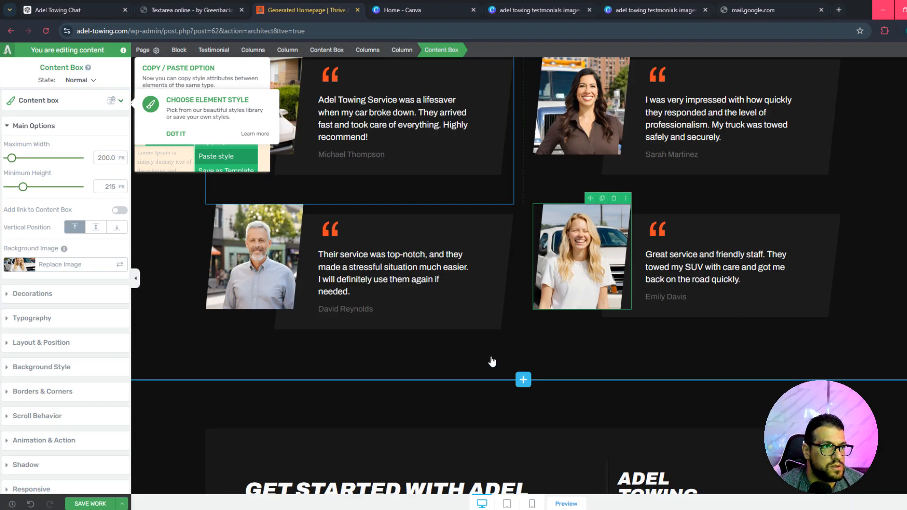
pyautogui.scroll(-3, 492, 358)
pyautogui.scroll(-7, 492, 356)
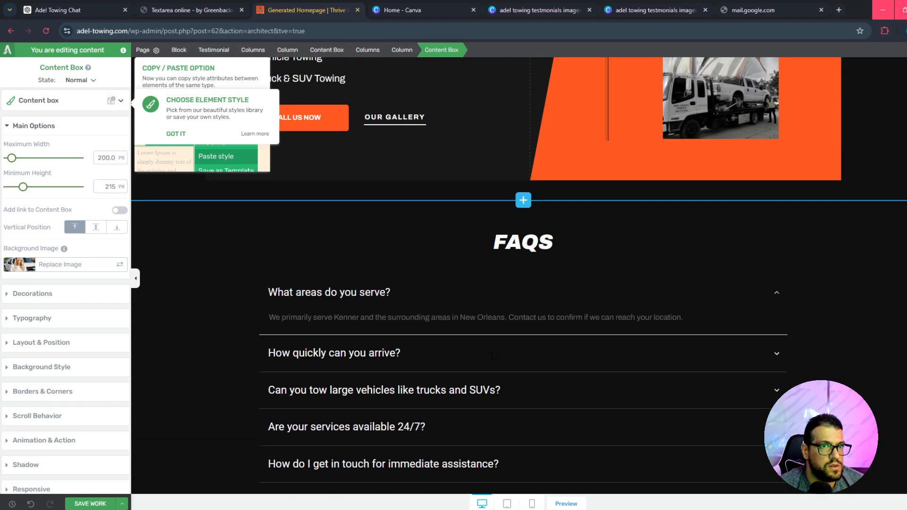
pyautogui.scroll(7, 492, 340)
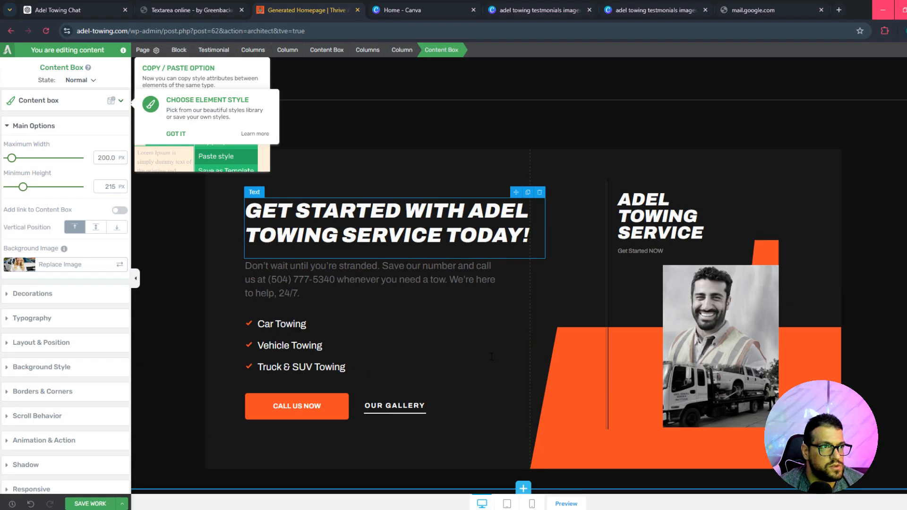
pyautogui.click(606, 299)
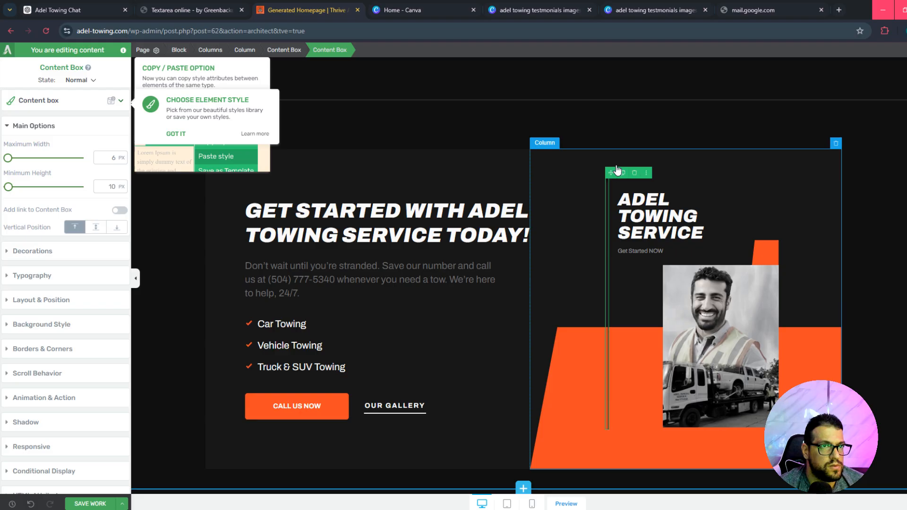
pyautogui.click(635, 173)
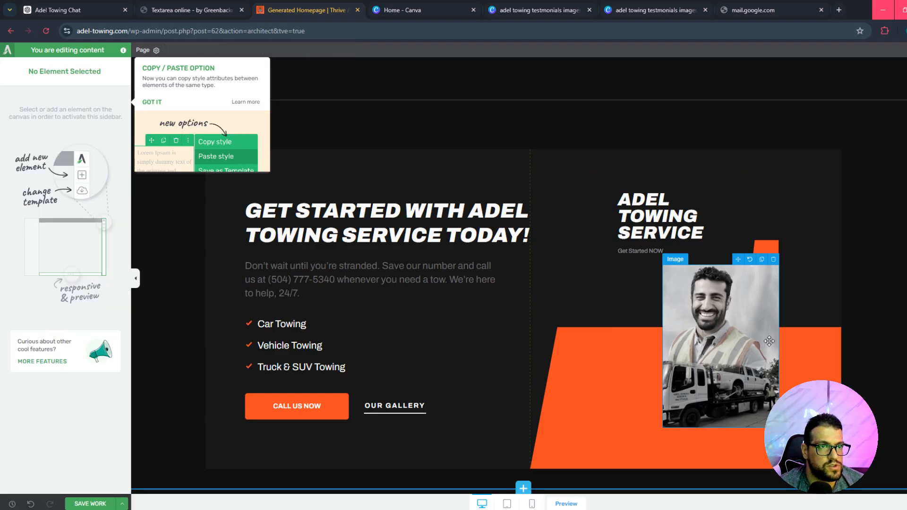
# Step: Examine the testimonials, call-to-action and header in the tablet view, and return to the desktop view
pyautogui.scroll(-10, 594, 306)
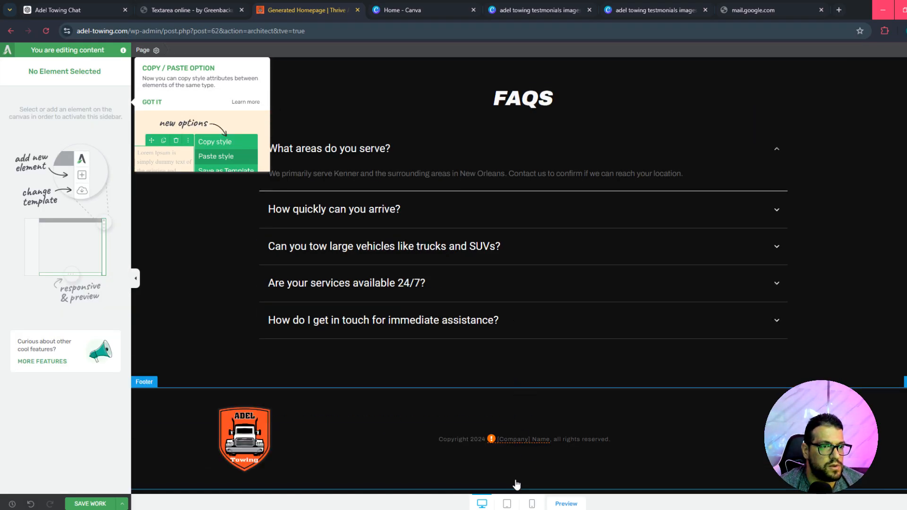
pyautogui.click(508, 504)
pyautogui.scroll(-8, 597, 395)
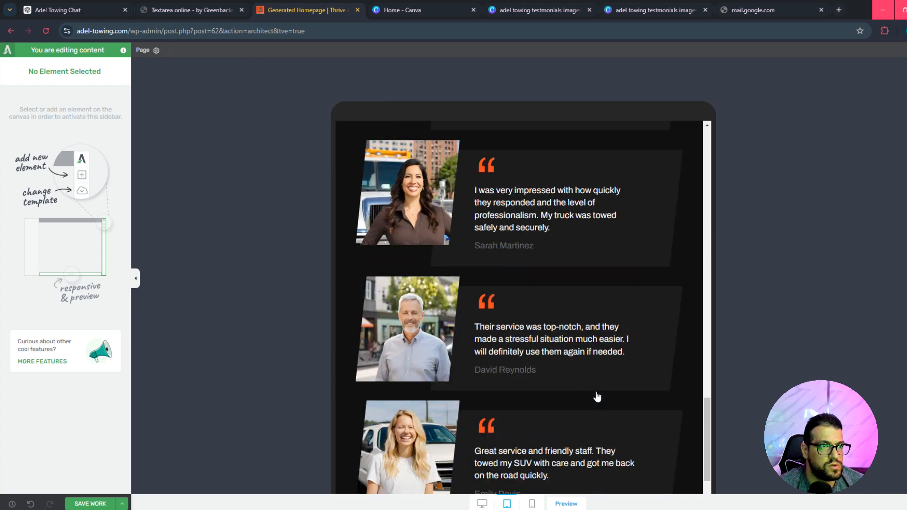
pyautogui.scroll(3, 582, 374)
pyautogui.scroll(3, 582, 375)
pyautogui.scroll(-15, 582, 374)
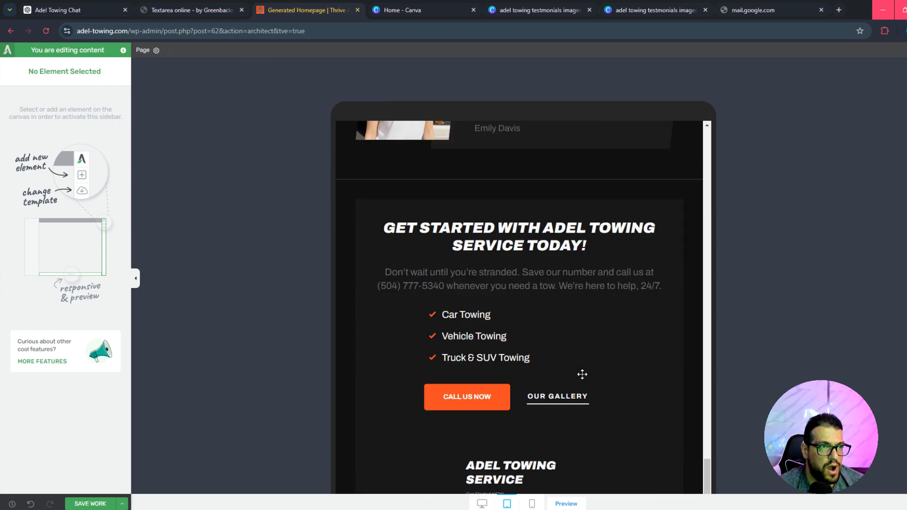
pyautogui.scroll(-5, 582, 375)
pyautogui.scroll(15, 582, 374)
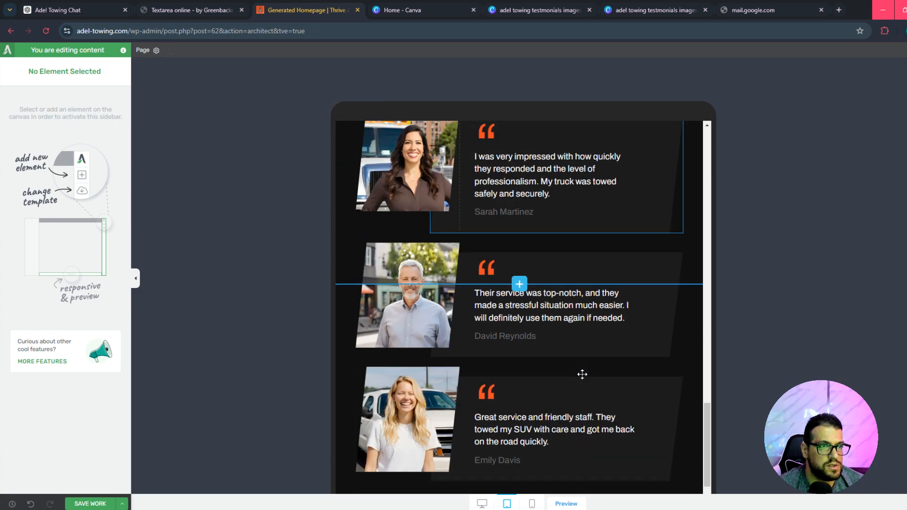
pyautogui.scroll(15, 582, 374)
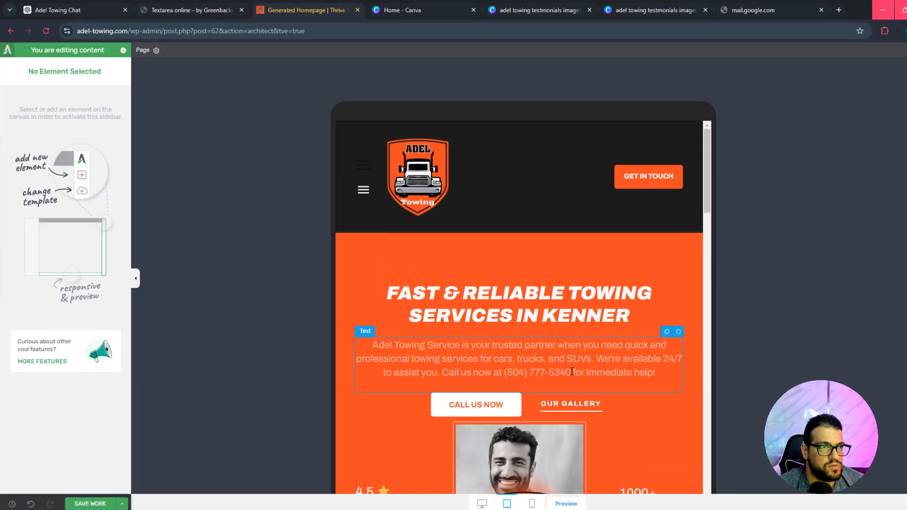
pyautogui.scroll(-2, 612, 446)
pyautogui.click(482, 503)
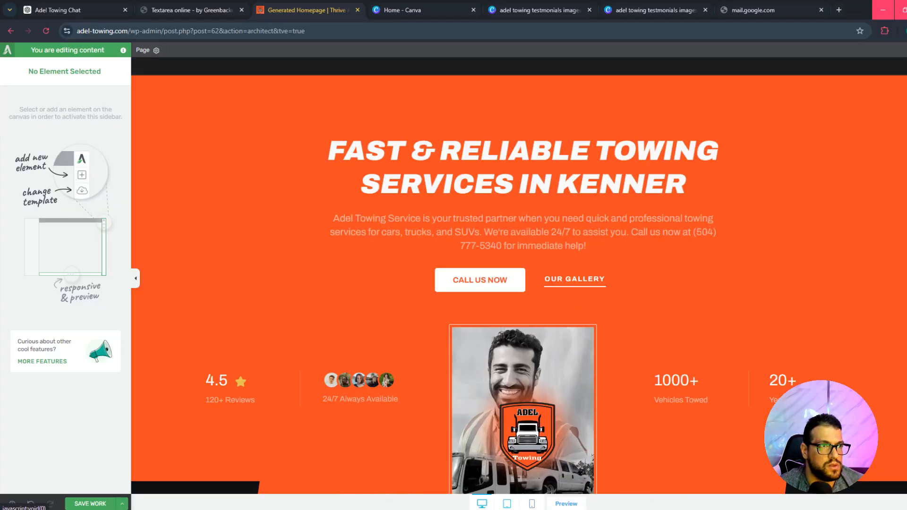
# Step: Save the homepage and open its live preview
pyautogui.scroll(2, 551, 360)
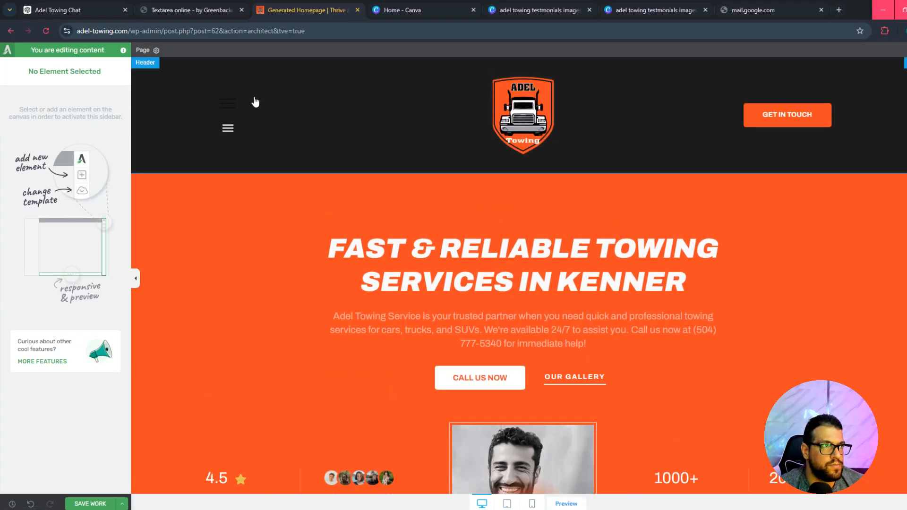
pyautogui.click(87, 504)
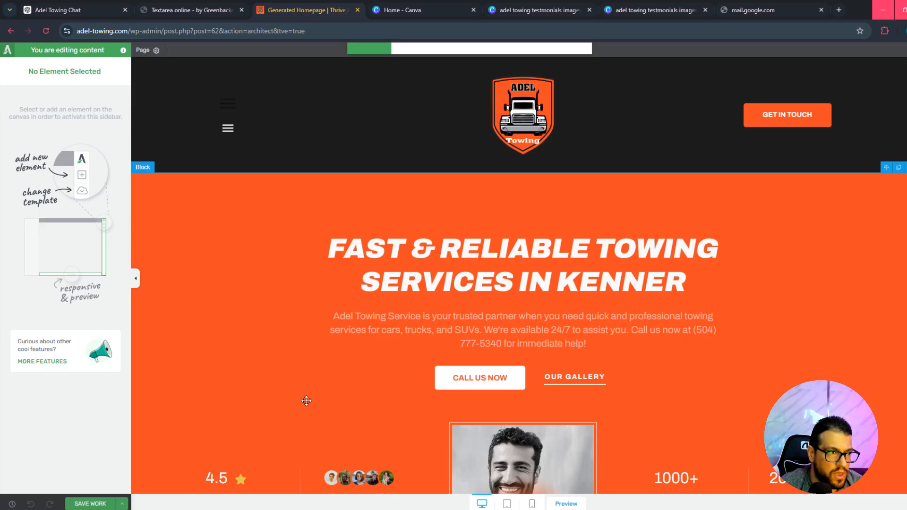
pyautogui.click(567, 504)
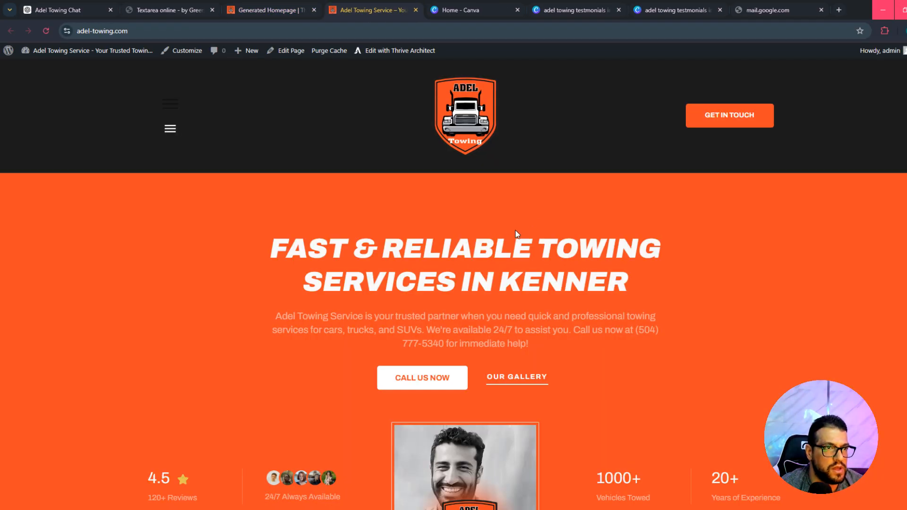
# Step: Examine the hero and service columns on the live homepage, checking the texts and layout of the towing services row
pyautogui.scroll(-18, 534, 203)
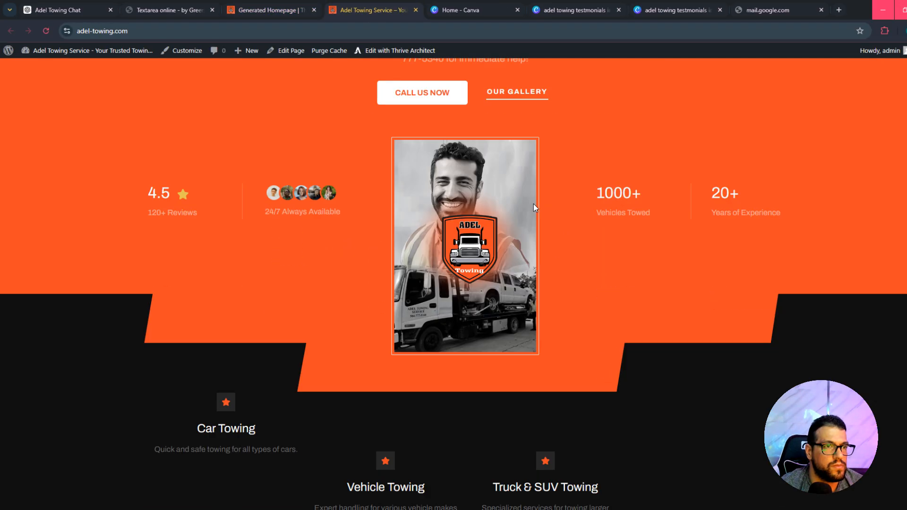
pyautogui.scroll(7, 534, 203)
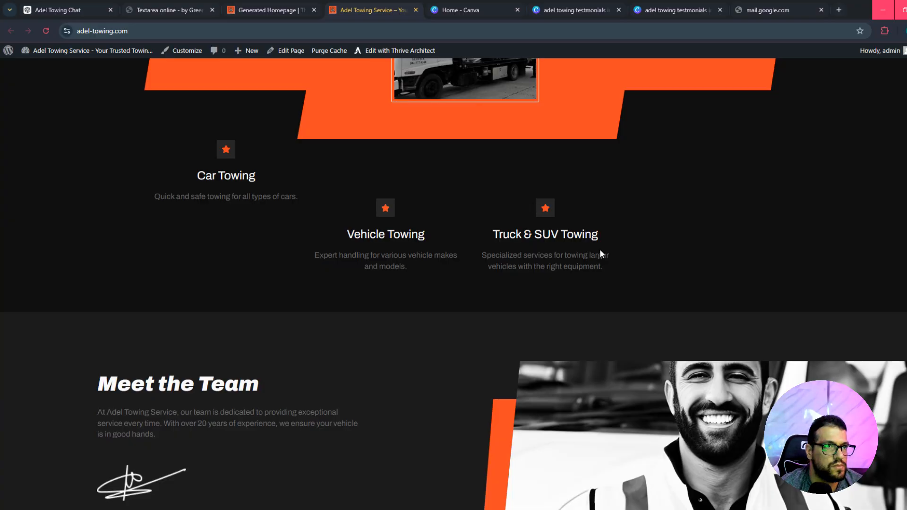
pyautogui.scroll(3, 601, 255)
pyautogui.scroll(-2, 605, 284)
pyautogui.scroll(-2, 561, 301)
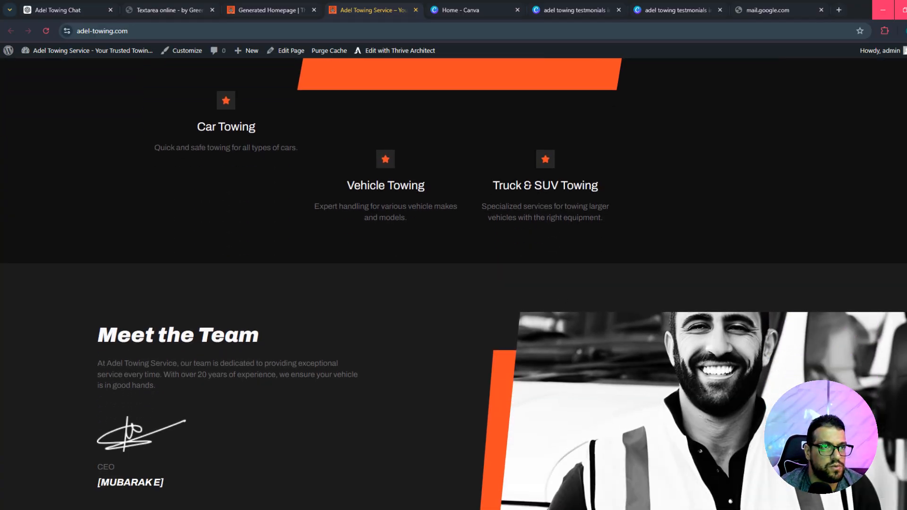
pyautogui.moveTo(523, 186); pyautogui.dragTo(688, 178)
pyautogui.scroll(2, 694, 180)
pyautogui.click(720, 191)
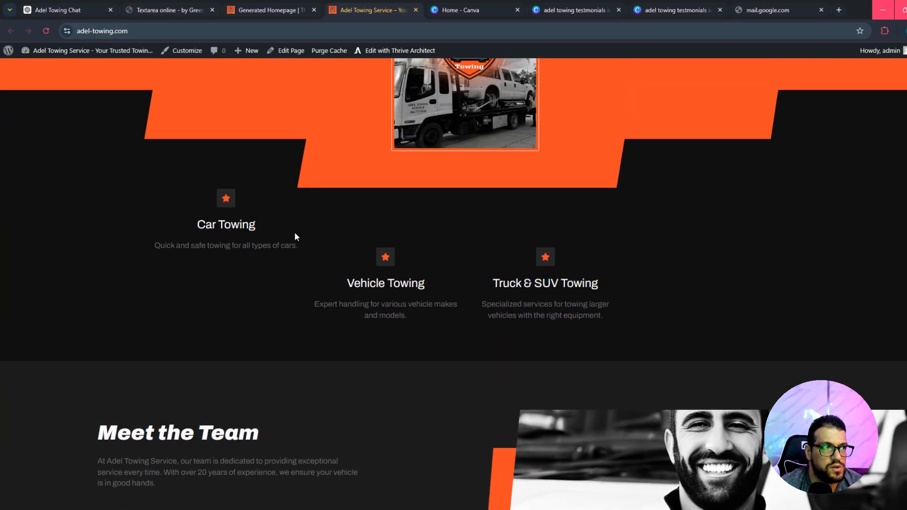
pyautogui.moveTo(184, 213); pyautogui.dragTo(413, 305)
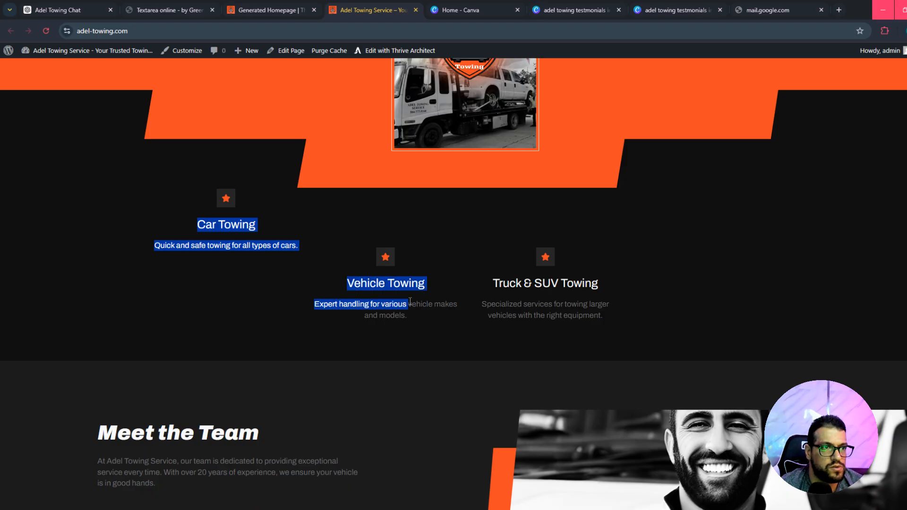
pyautogui.click(488, 289)
pyautogui.moveTo(487, 289); pyautogui.dragTo(608, 317)
pyautogui.click(607, 316)
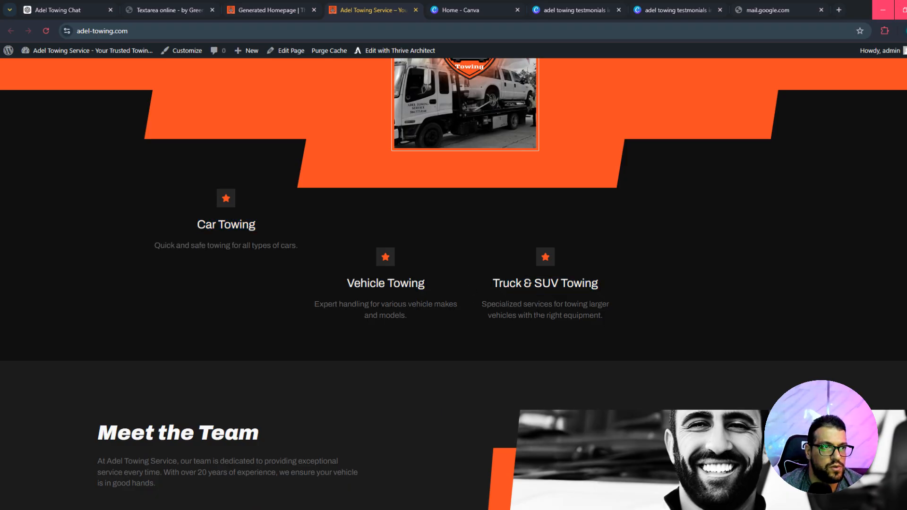
pyautogui.scroll(3, 770, 383)
pyautogui.scroll(1, 691, 385)
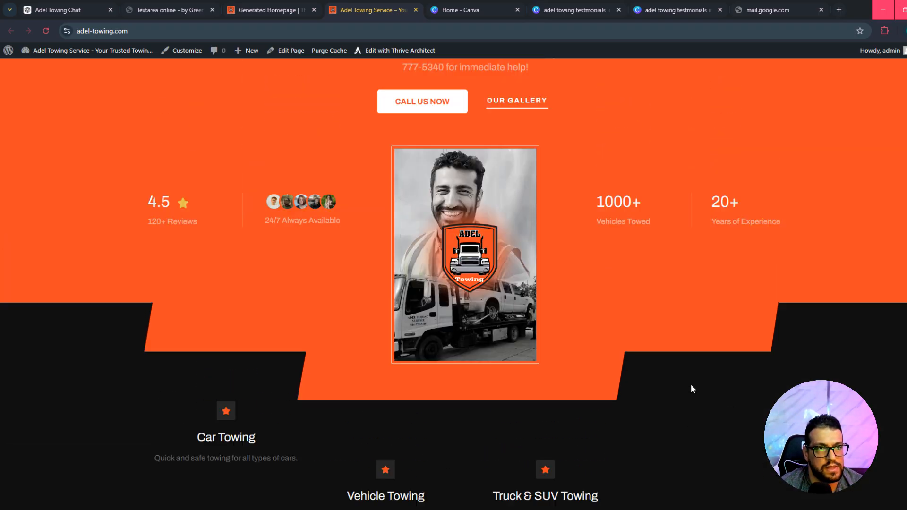
pyautogui.scroll(-3, 675, 370)
pyautogui.scroll(-1, 695, 279)
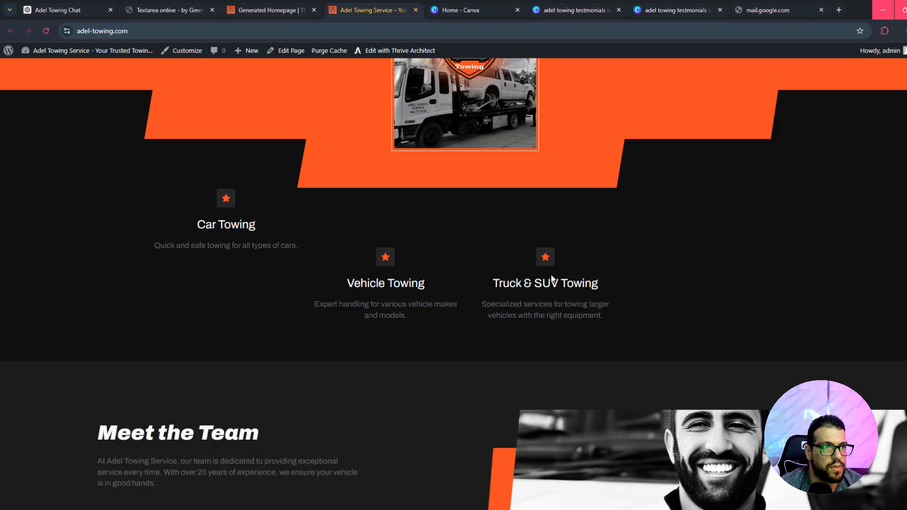
# Step: Return to the homepage editor and duplicate the Truck & SUV Towing content box in the services row
pyautogui.click(265, 10)
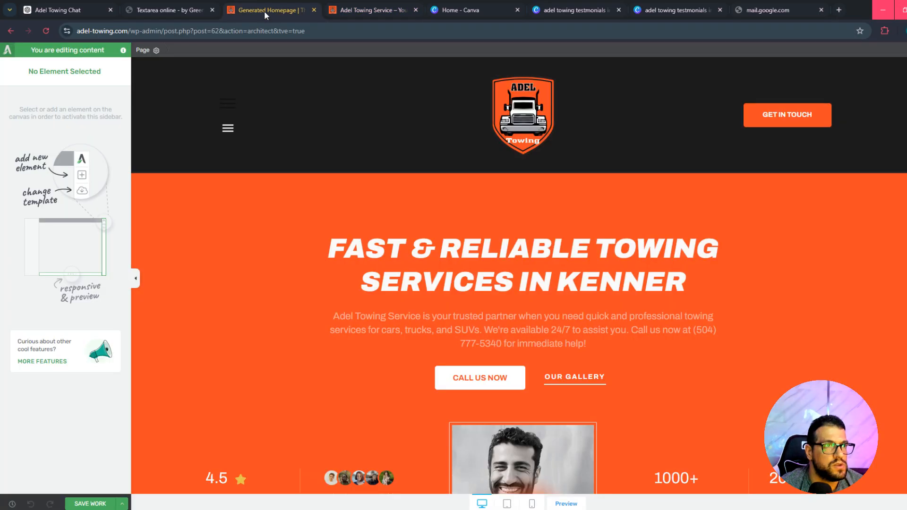
pyautogui.scroll(-8, 685, 308)
pyautogui.scroll(-1, 652, 333)
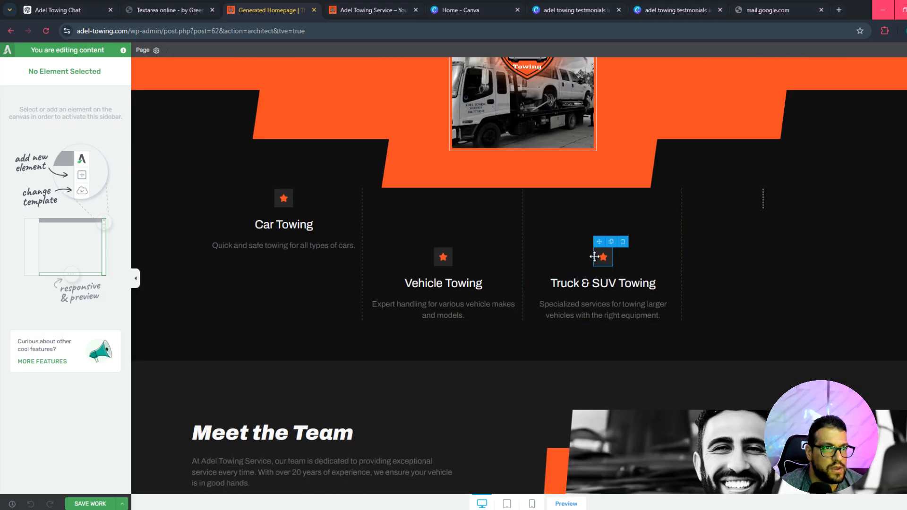
pyautogui.click(571, 220)
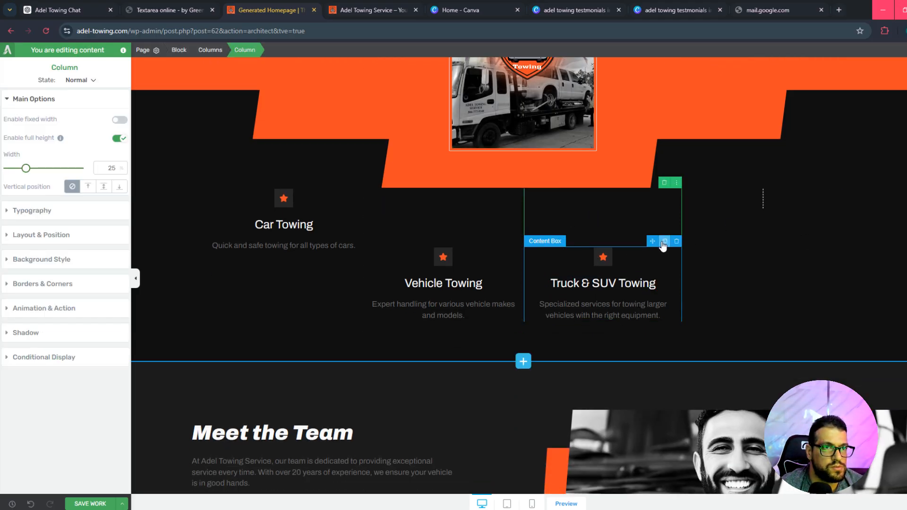
pyautogui.click(664, 243)
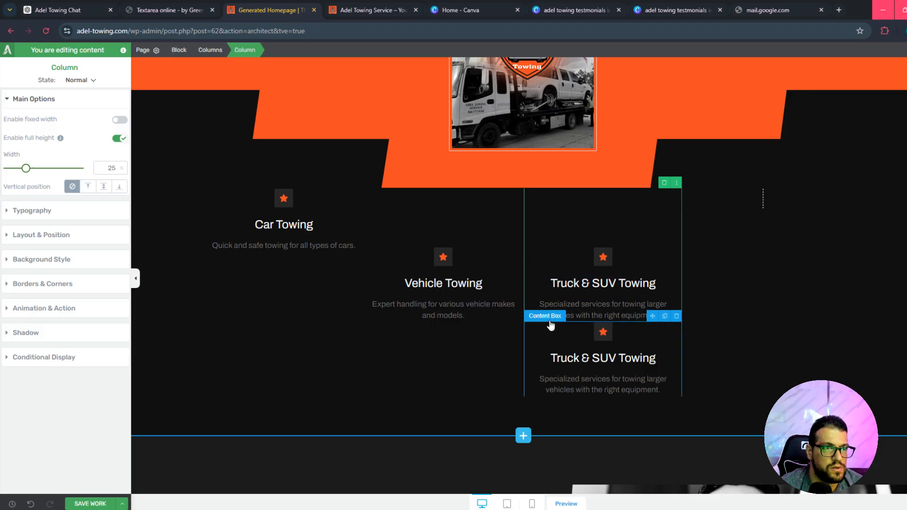
# Step: Move the duplicated Truck & SUV Towing box into a fourth column of the services row and delete the leftover empty column
pyautogui.moveTo(652, 316); pyautogui.dragTo(764, 204)
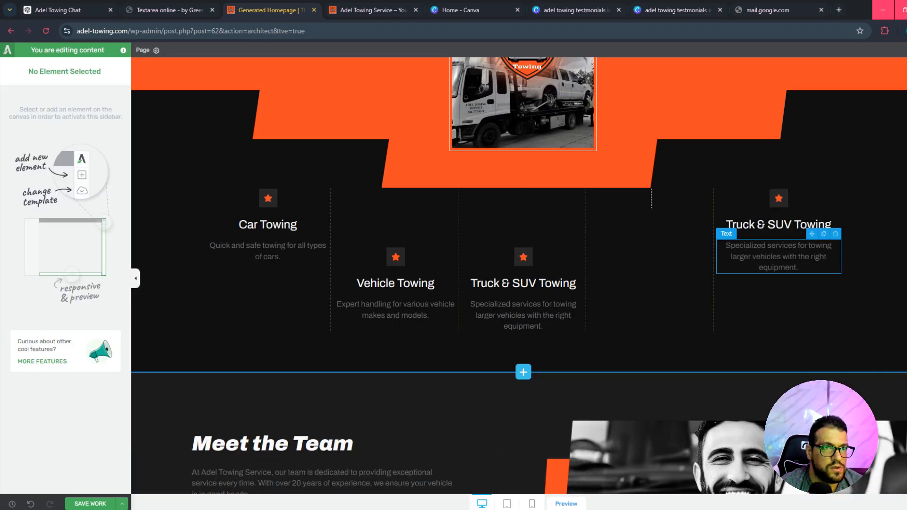
pyautogui.hotkey('ctrl', 'z')
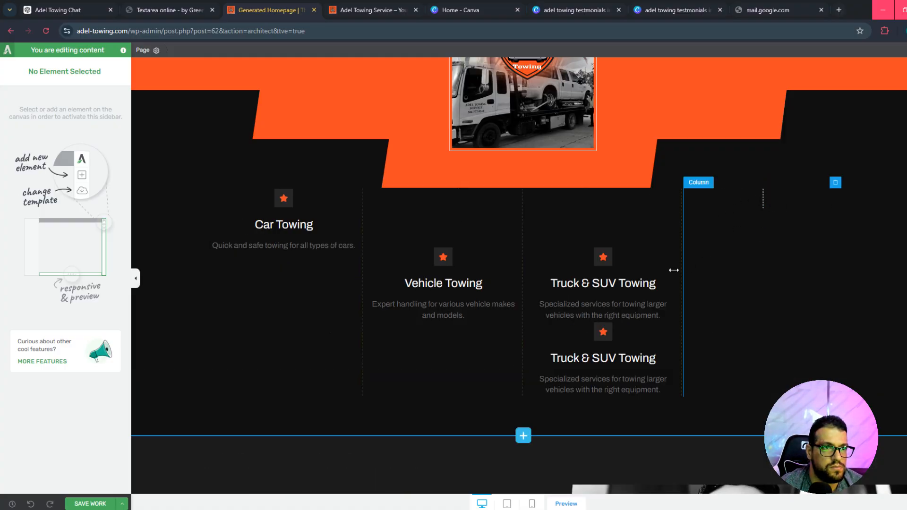
pyautogui.moveTo(653, 316)
pyautogui.mouseDown()
pyautogui.moveTo(745, 247)
pyautogui.moveTo(741, 203)
pyautogui.moveTo(683, 255)
pyautogui.moveTo(769, 203)
pyautogui.moveTo(759, 200)
pyautogui.moveTo(752, 212)
pyautogui.moveTo(764, 207)
pyautogui.moveTo(767, 220)
pyautogui.mouseUp()
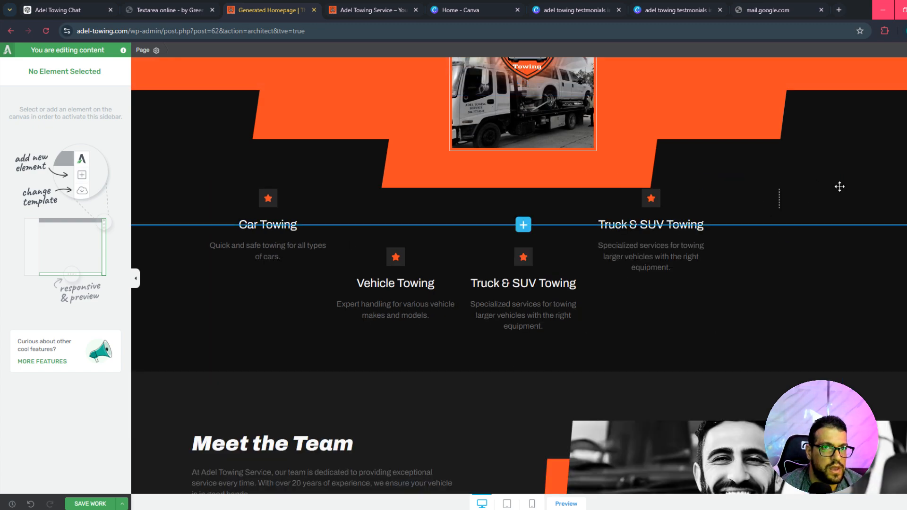
pyautogui.click(836, 184)
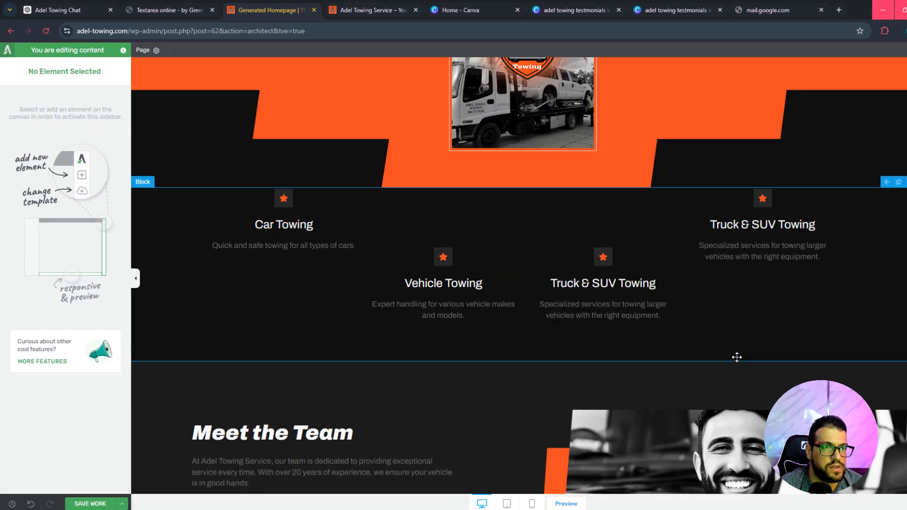
pyautogui.scroll(2, 737, 357)
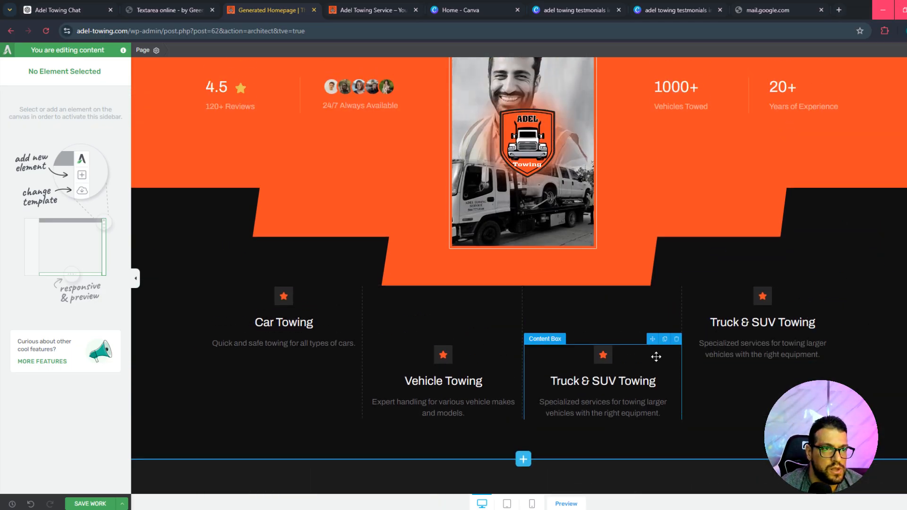
# Step: Switch to the ChatGPT conversation and ask it to generate an additional service including a title and some description
pyautogui.click(78, 10)
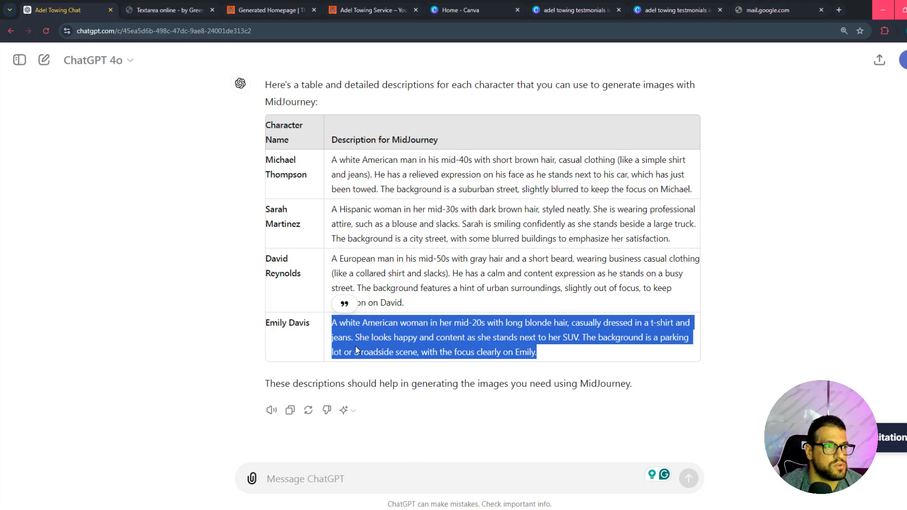
pyautogui.click(375, 474)
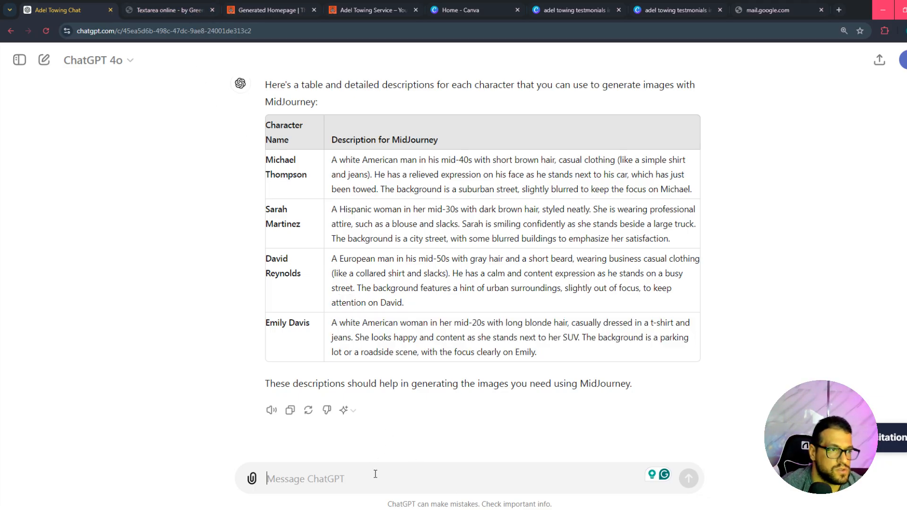
pyautogui.write('generate additoinal')
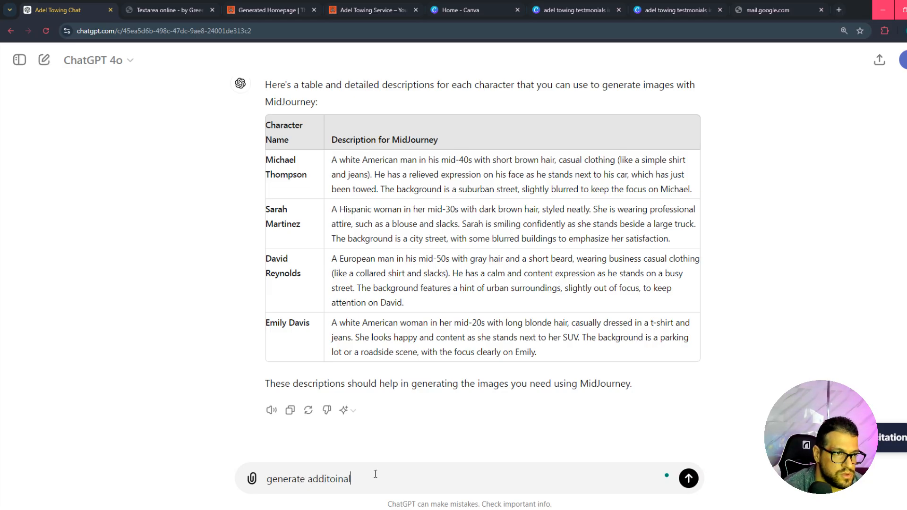
pyautogui.write(' ser')
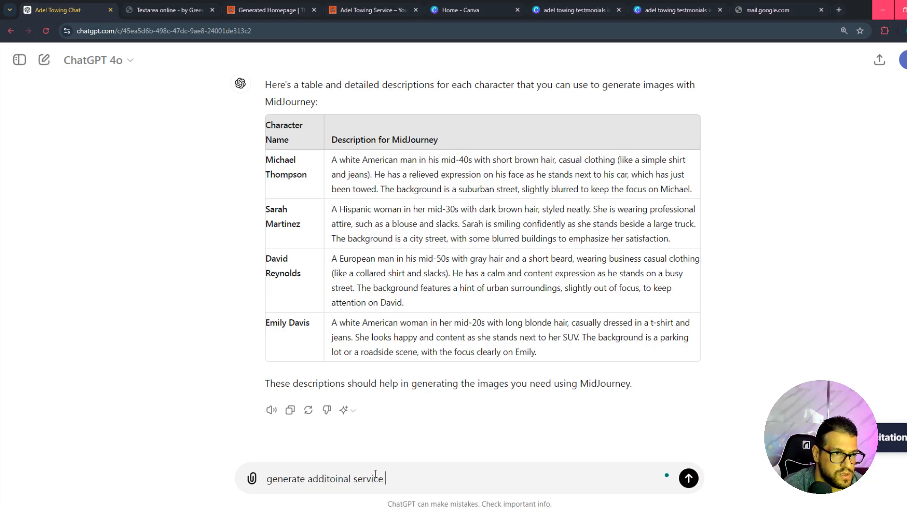
pyautogui.write('vice')
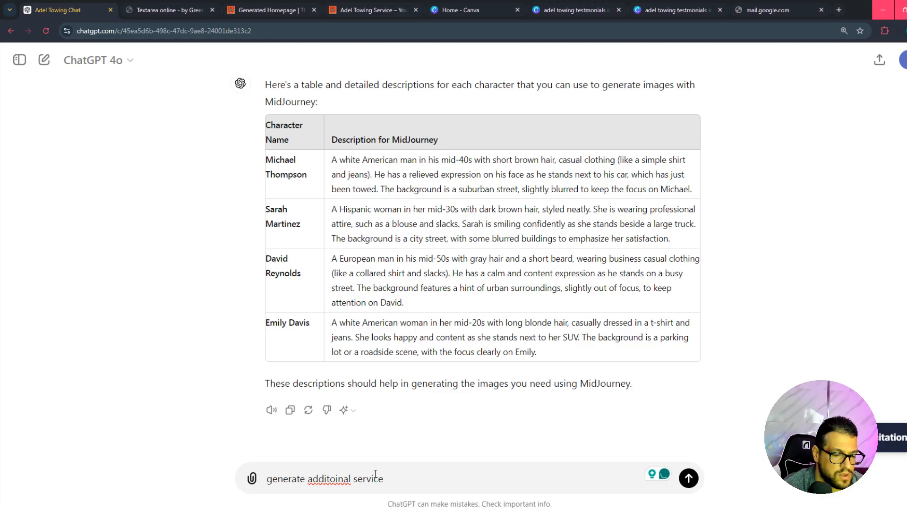
pyautogui.write(' include title')
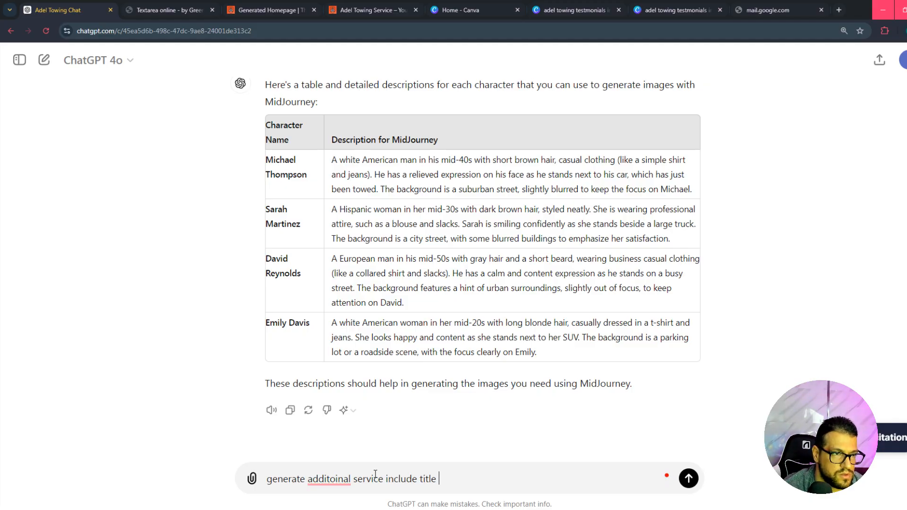
pyautogui.write(' and ')
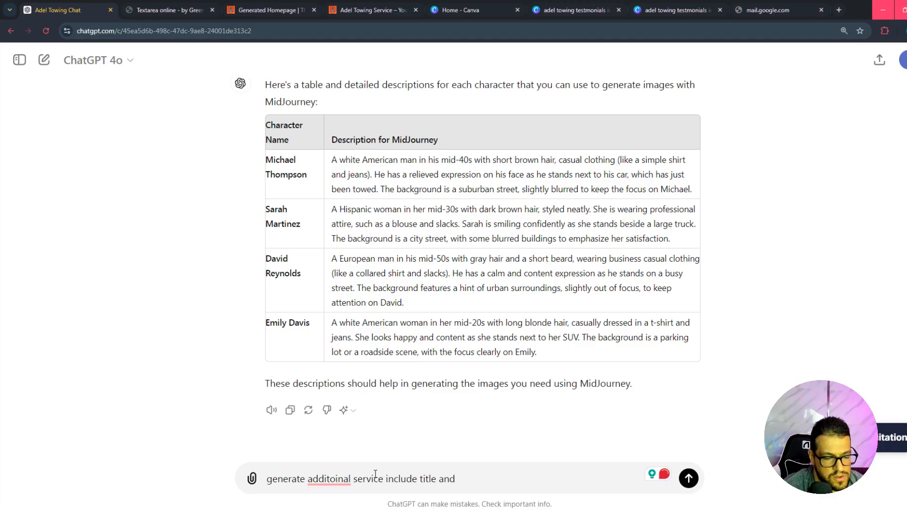
pyautogui.write('some description')
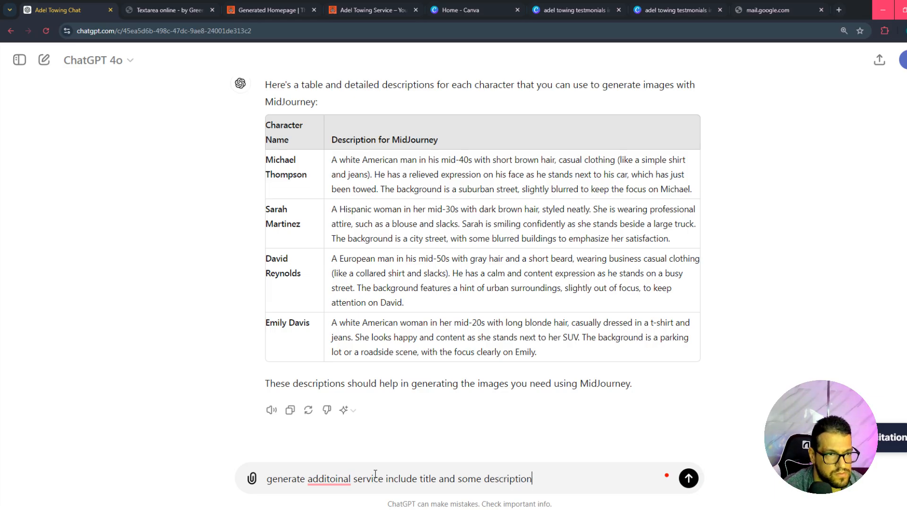
pyautogui.press('Return')
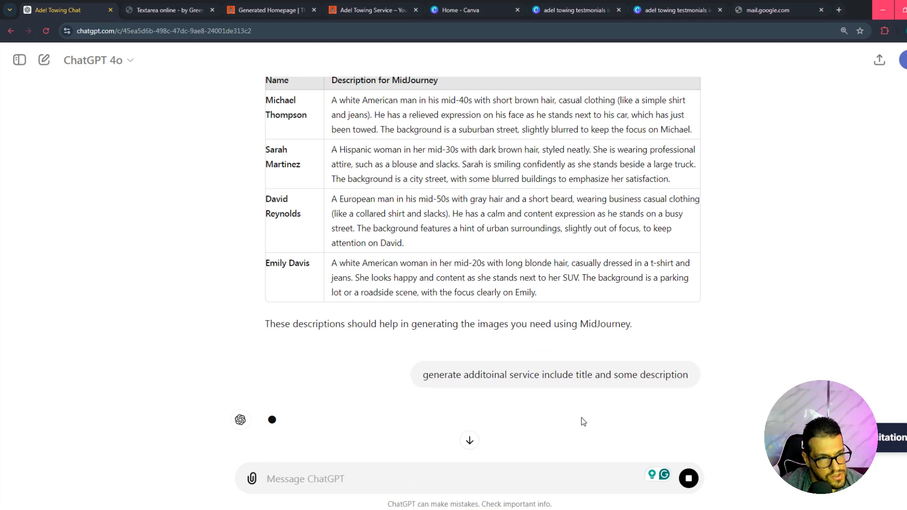
# Step: Read through the suggested additional services, from Roadside Assistance to Motorcycle Towing, to choose one for the fourth column
pyautogui.scroll(-2, 432, 394)
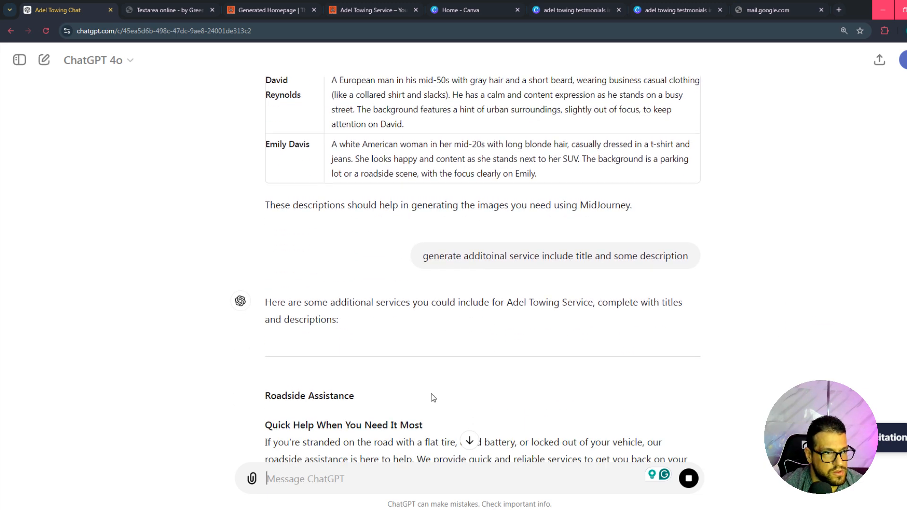
pyautogui.scroll(-2, 429, 397)
pyautogui.scroll(-1, 335, 329)
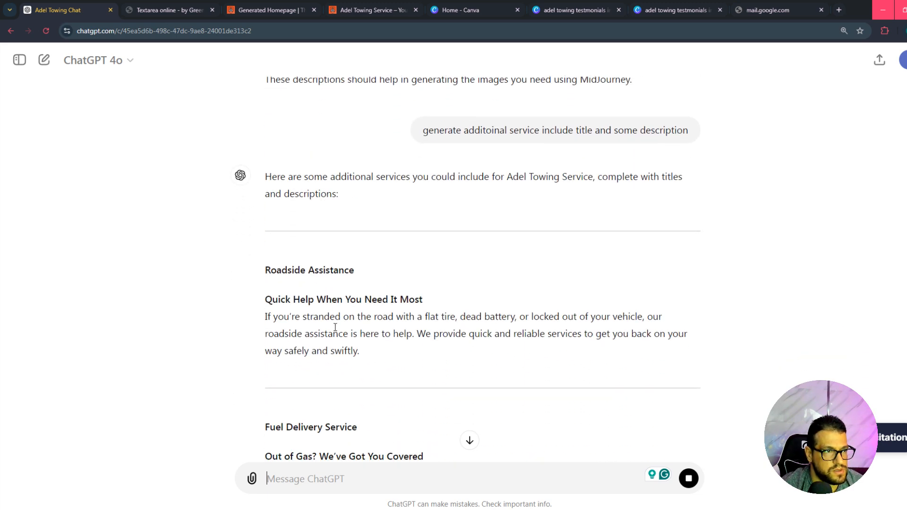
pyautogui.scroll(-2, 345, 373)
pyautogui.moveTo(263, 330); pyautogui.dragTo(415, 331)
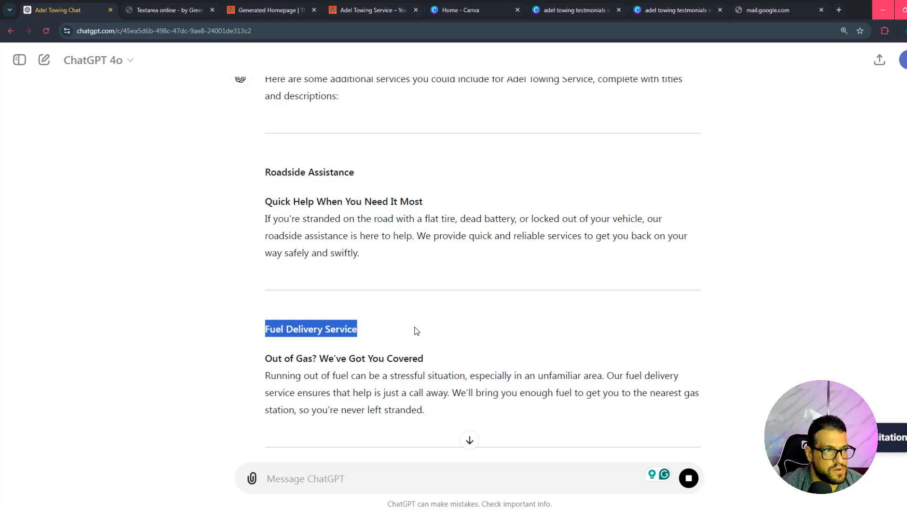
pyautogui.scroll(-3, 356, 348)
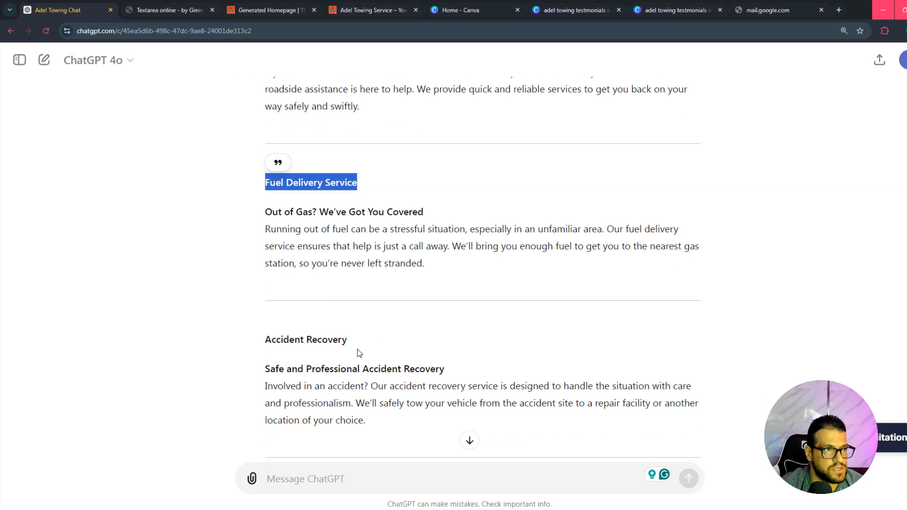
pyautogui.scroll(-3, 350, 349)
pyautogui.scroll(-4, 279, 356)
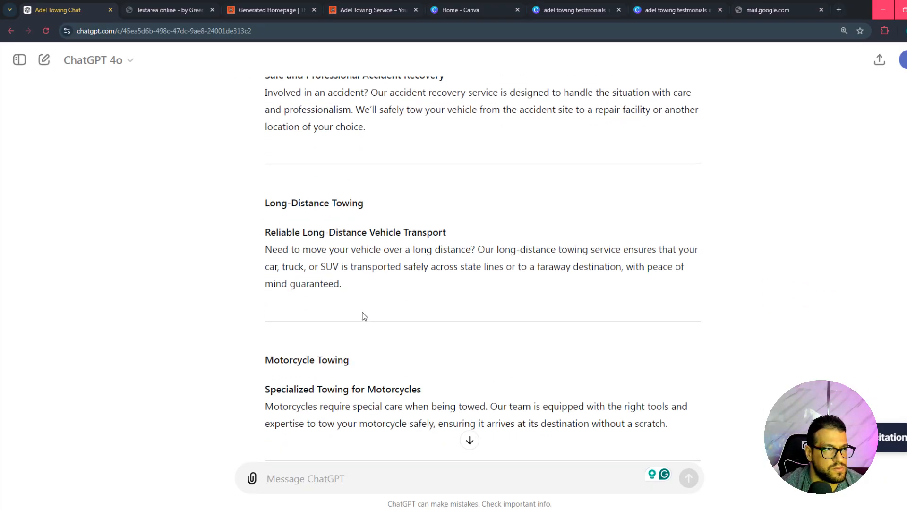
pyautogui.scroll(-2, 317, 316)
pyautogui.scroll(3, 324, 328)
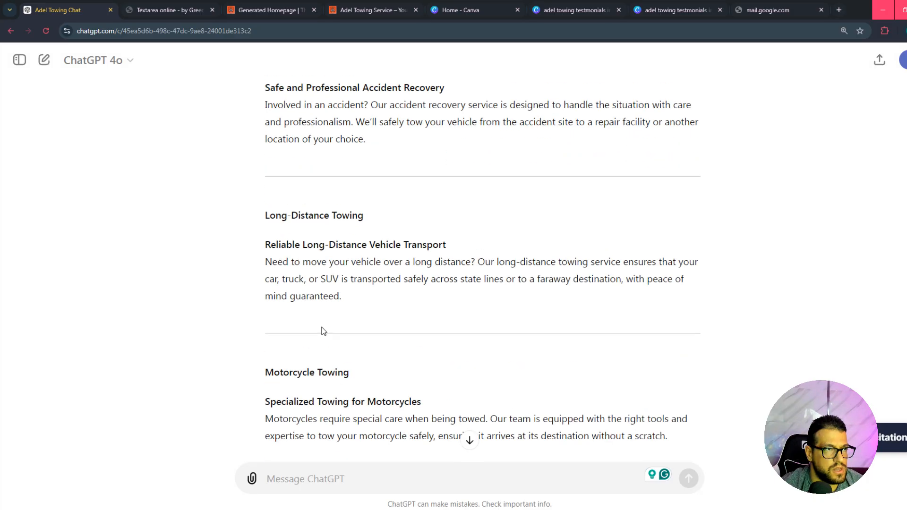
# Step: Copy the title "Motorcycle Towing" from ChatGPT and paste it over the fourth service's heading in the homepage editor
pyautogui.moveTo(263, 222); pyautogui.dragTo(407, 210)
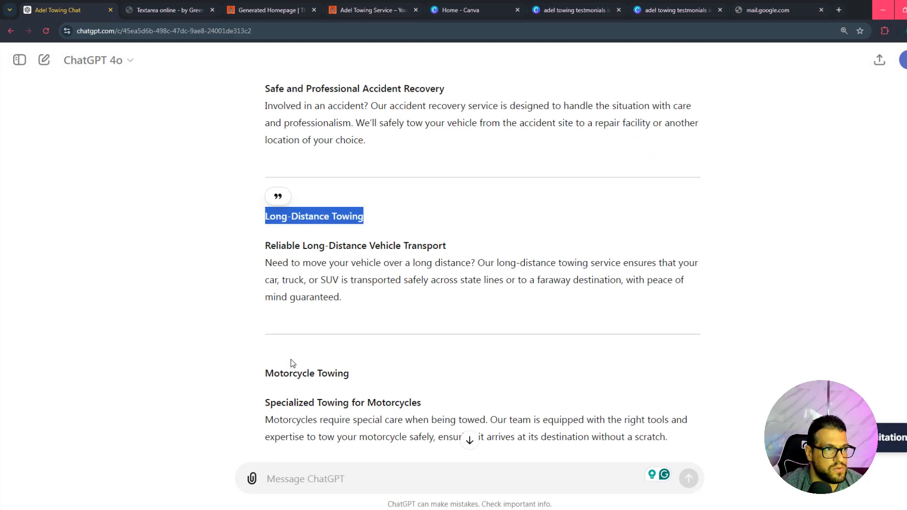
pyautogui.moveTo(265, 374); pyautogui.dragTo(395, 372)
pyautogui.rightClick(321, 378)
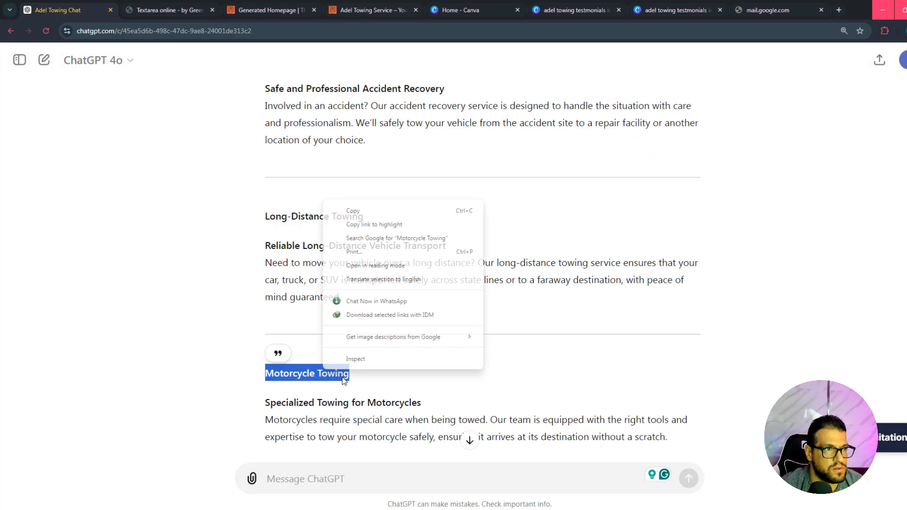
pyautogui.click(364, 212)
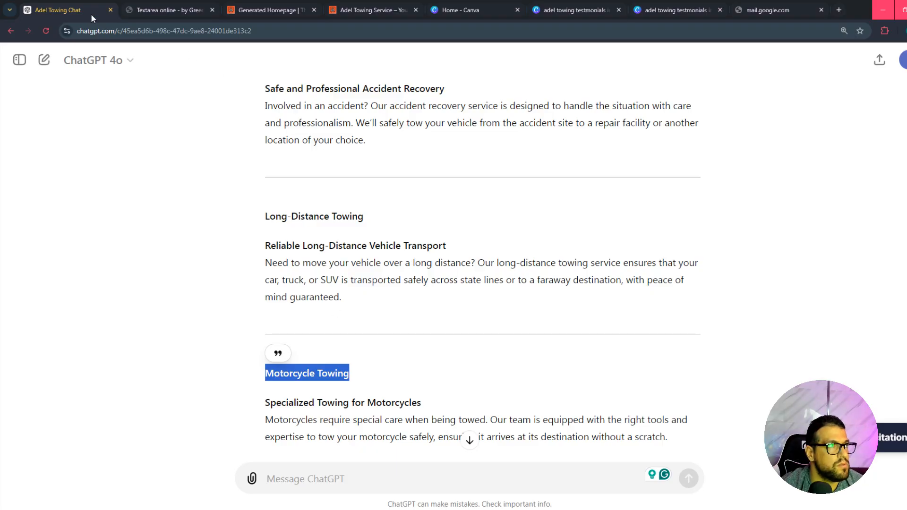
pyautogui.click(289, 13)
pyautogui.scroll(1, 792, 211)
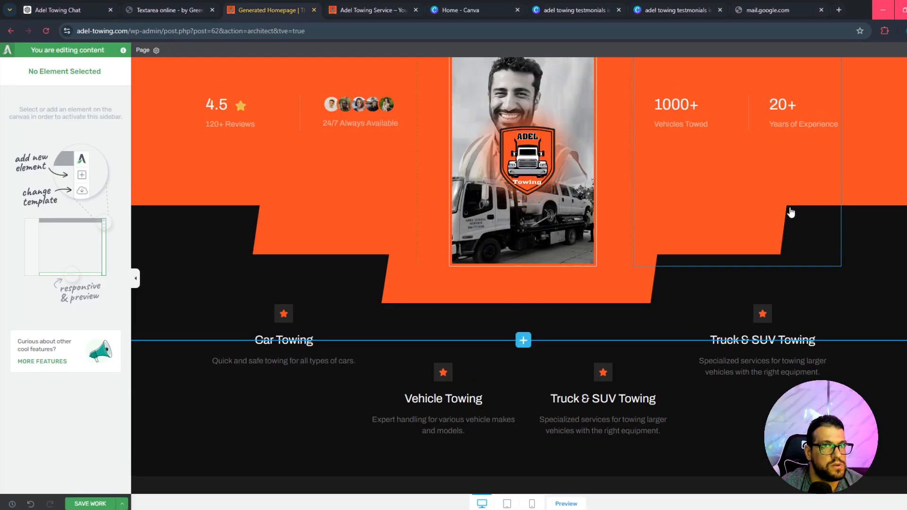
pyautogui.click(753, 373)
pyautogui.hotkey('ctrl', 'a')
pyautogui.hotkey('ctrl', 'v')
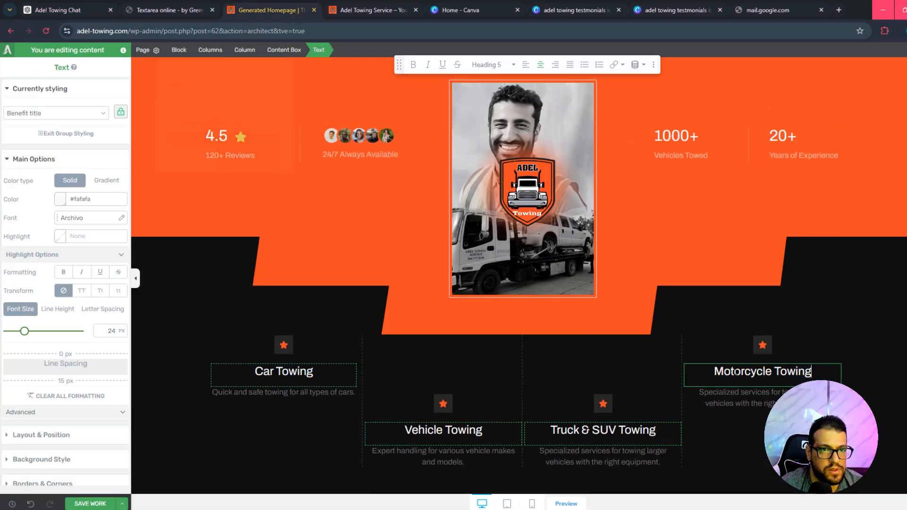
# Step: Replace the fourth service's description with ChatGPT's full paragraph beginning "Motorcycles require special care when being towed"
pyautogui.click(59, 14)
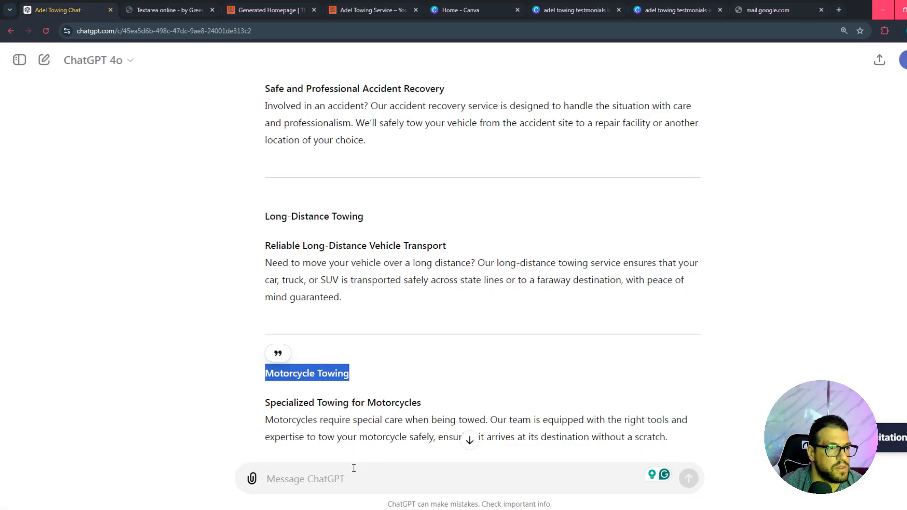
pyautogui.moveTo(267, 420); pyautogui.dragTo(677, 430)
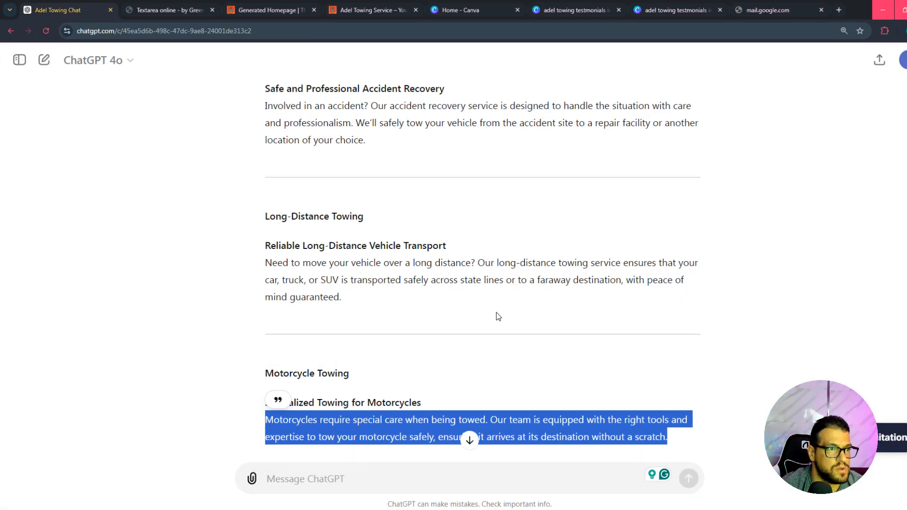
pyautogui.click(370, 11)
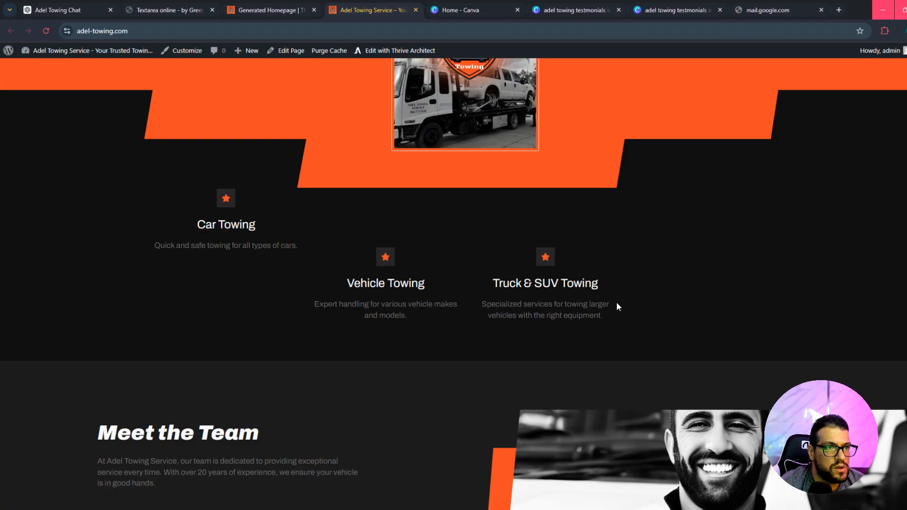
pyautogui.click(272, 16)
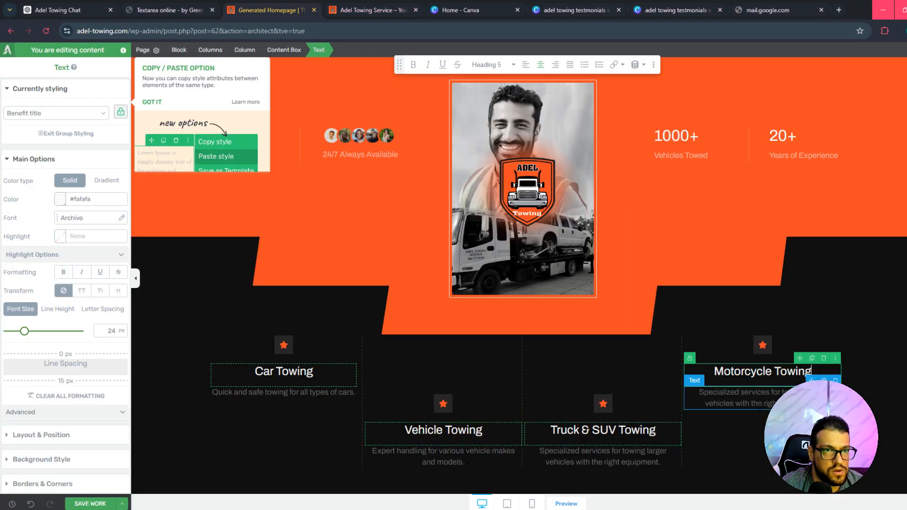
pyautogui.tripleClick(737, 397)
pyautogui.hotkey('ctrl', 'v')
pyautogui.scroll(-2, 520, 283)
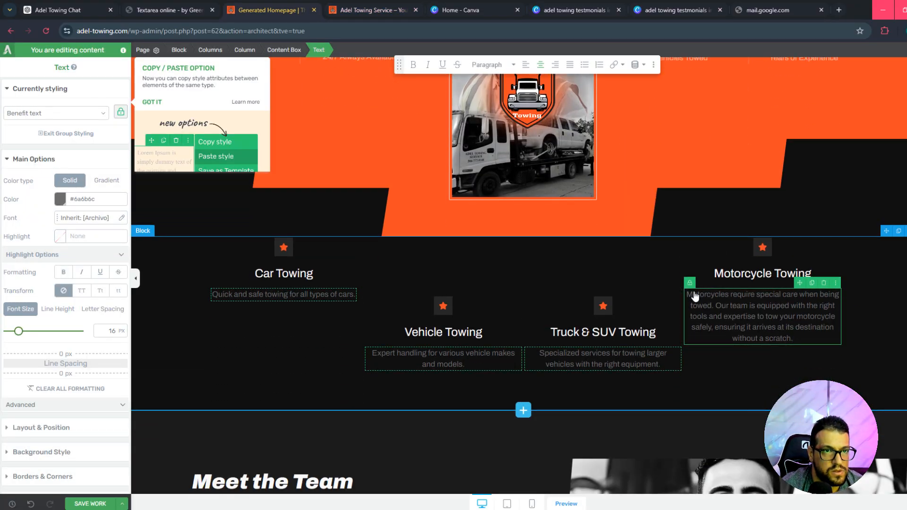
# Step: Replace the Motorcycle Towing description with ChatGPT's tagline "Specialized Towing for Motorcycles" and save the homepage
pyautogui.click(301, 294)
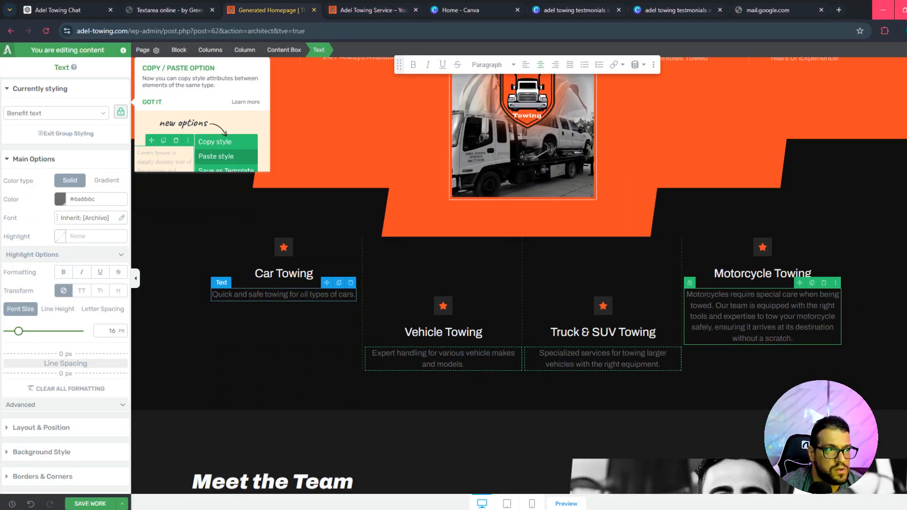
pyautogui.click(779, 327)
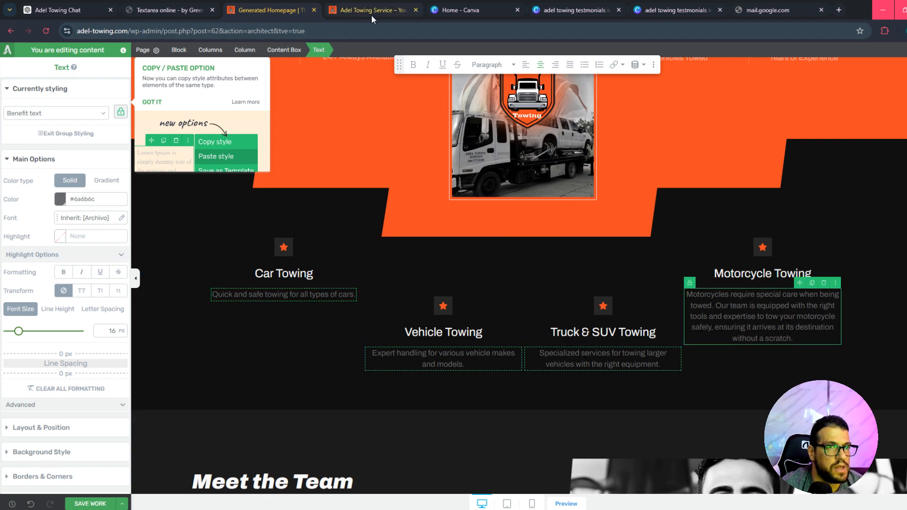
pyautogui.click(52, 11)
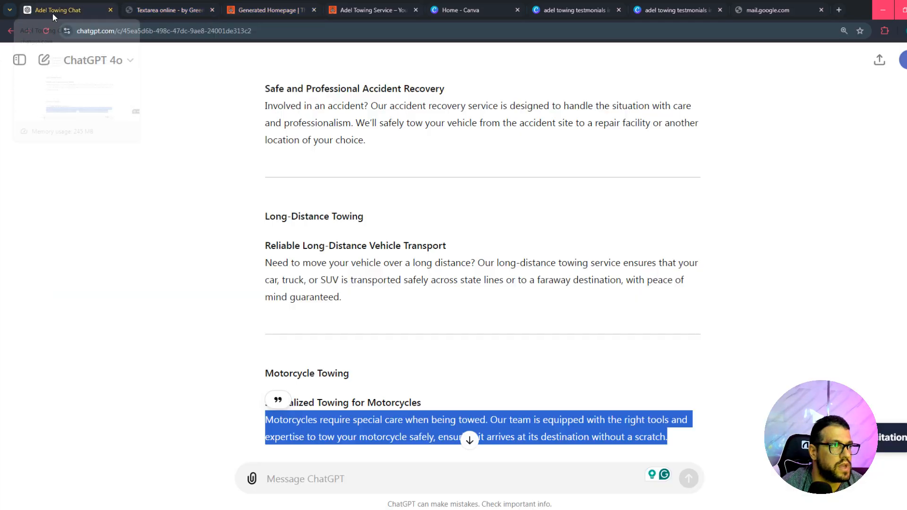
pyautogui.tripleClick(365, 405)
pyautogui.hotkey('ctrl', 'c')
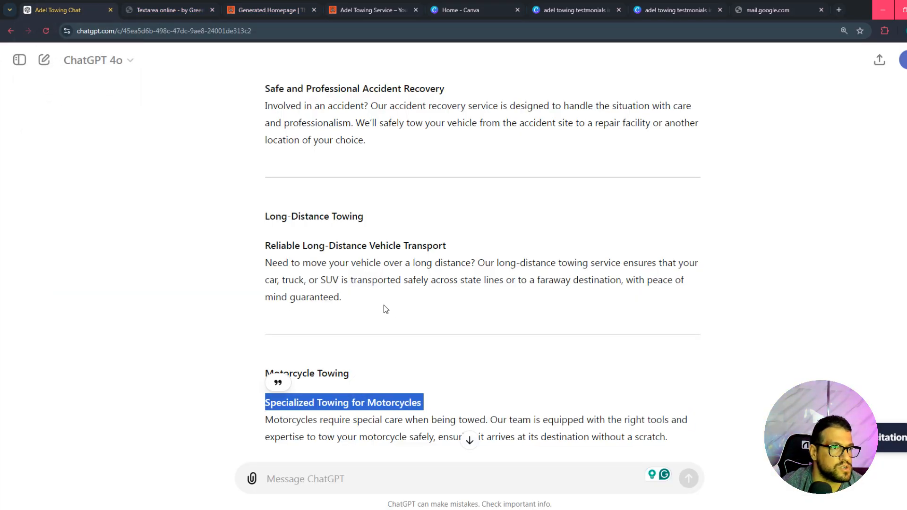
pyautogui.click(370, 12)
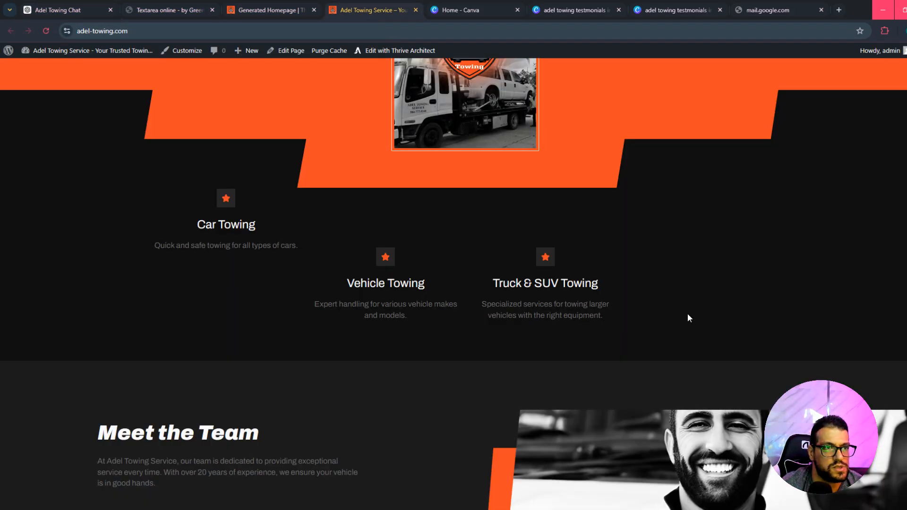
pyautogui.click(268, 12)
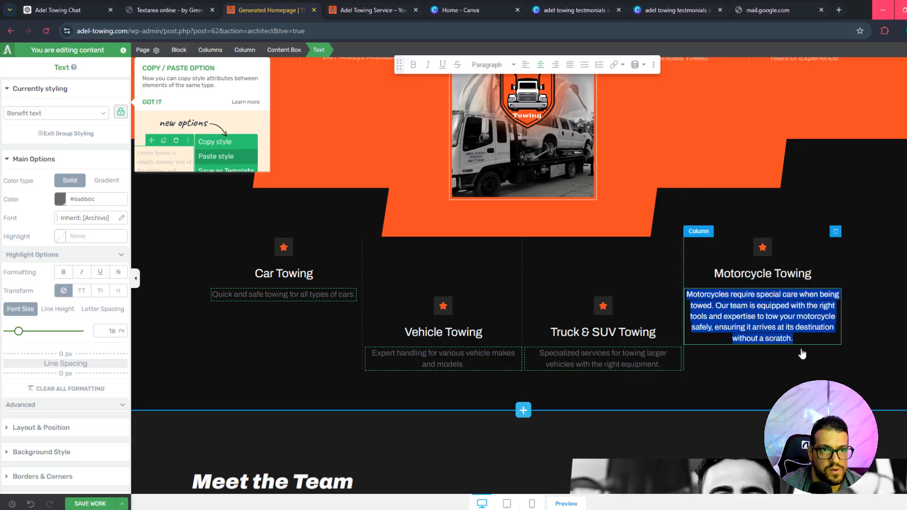
pyautogui.hotkey('ctrl', 'v')
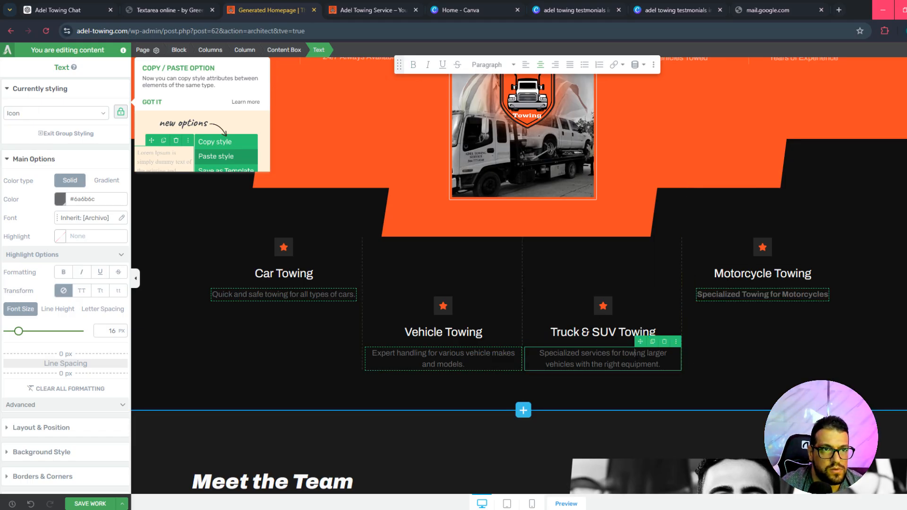
pyautogui.click(635, 353)
pyautogui.scroll(3, 555, 297)
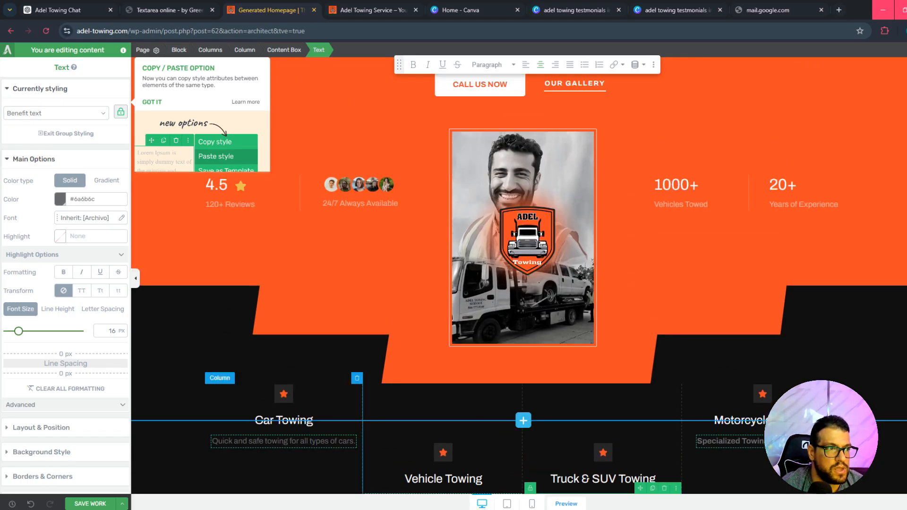
pyautogui.click(104, 503)
# Step: Review the homepage from the header through the team, testimonials and FAQs to the footer, dismissing the copy/paste style tip
pyautogui.scroll(-10, 353, 432)
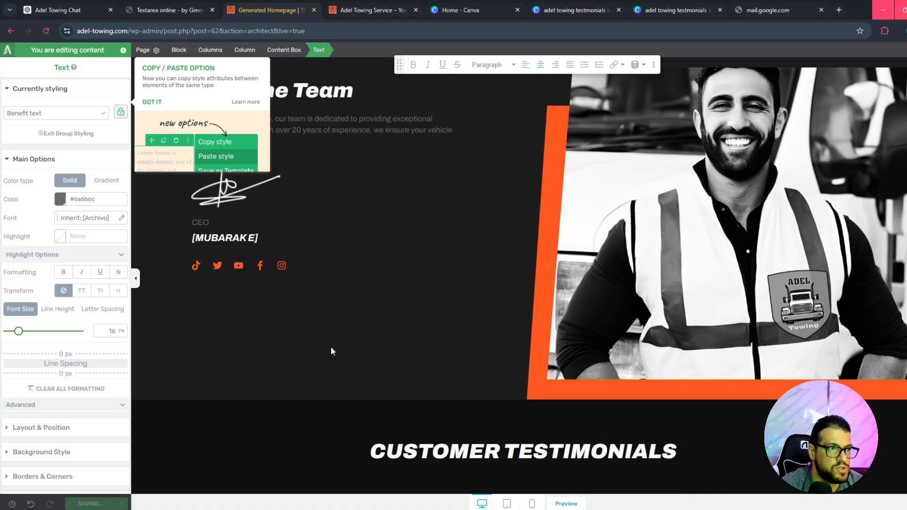
pyautogui.scroll(-8, 458, 383)
pyautogui.scroll(3, 307, 308)
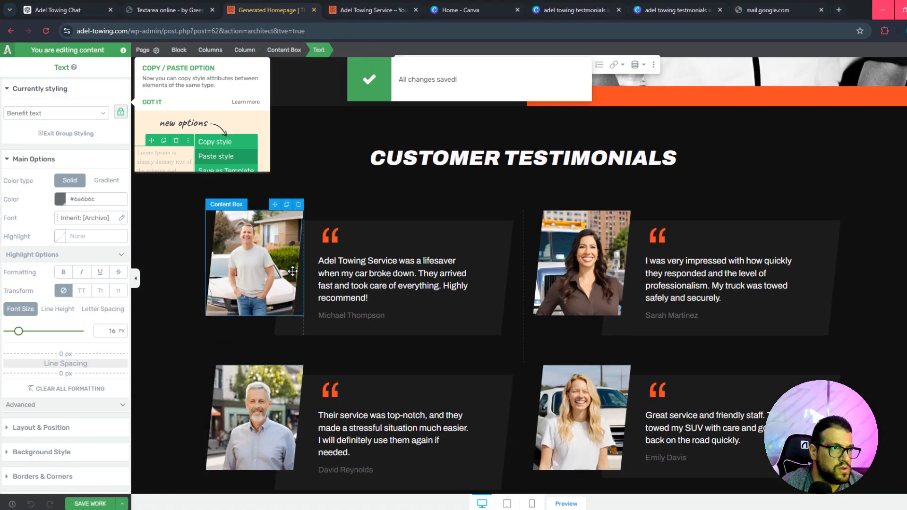
pyautogui.scroll(-15, 410, 283)
pyautogui.scroll(12, 526, 351)
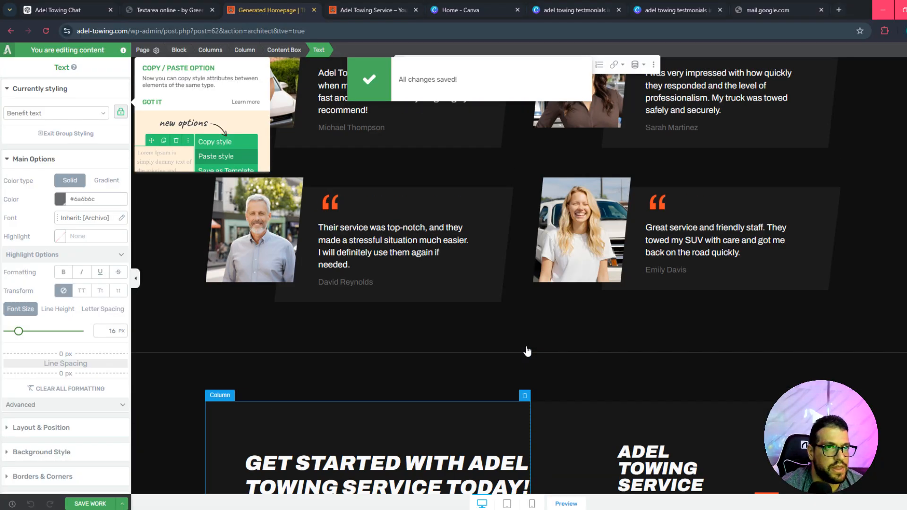
pyautogui.scroll(20, 527, 350)
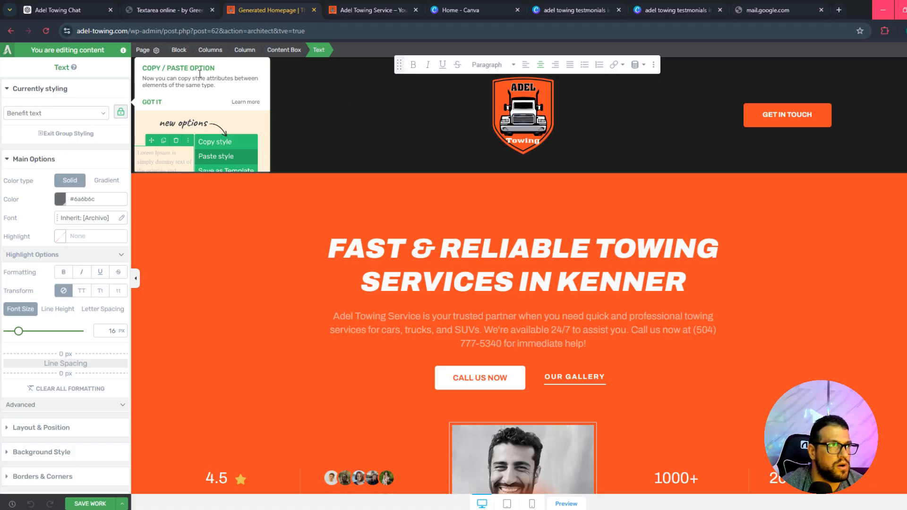
pyautogui.click(151, 102)
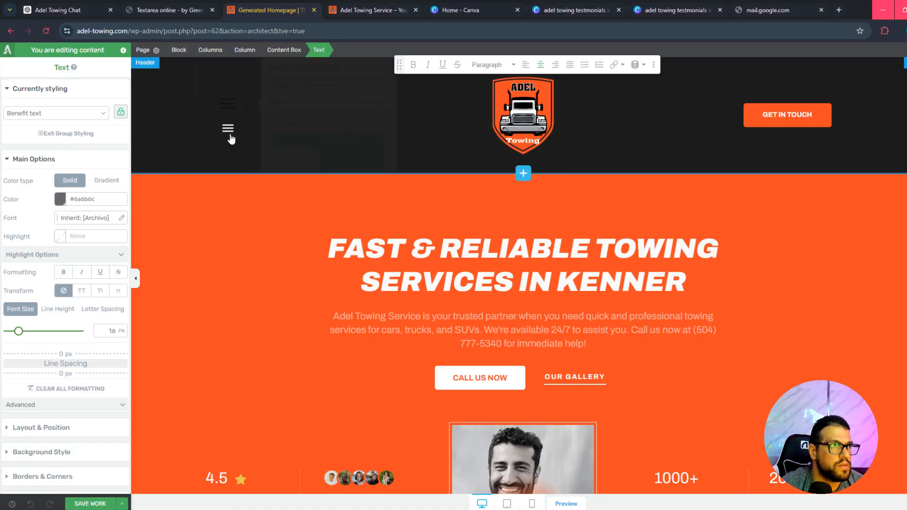
pyautogui.scroll(-6, 740, 282)
pyautogui.scroll(4, 739, 282)
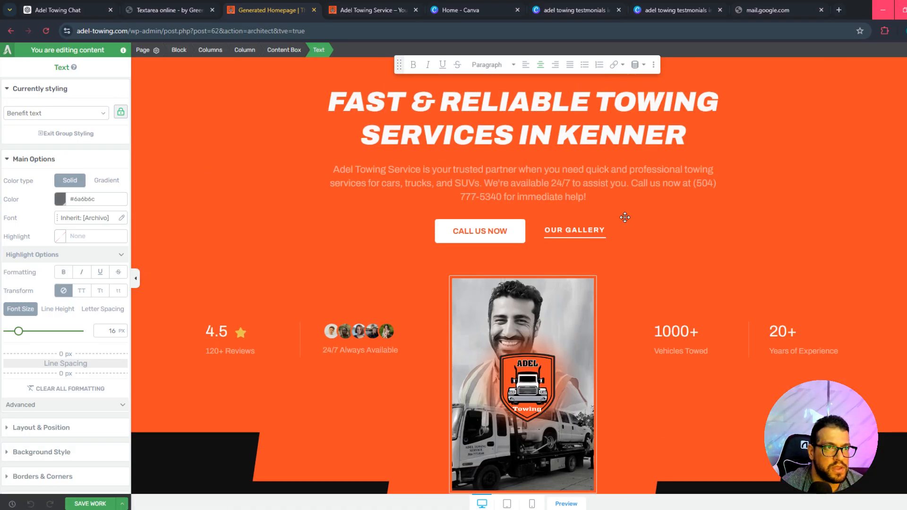
pyautogui.scroll(-20, 624, 217)
pyautogui.scroll(-5, 544, 410)
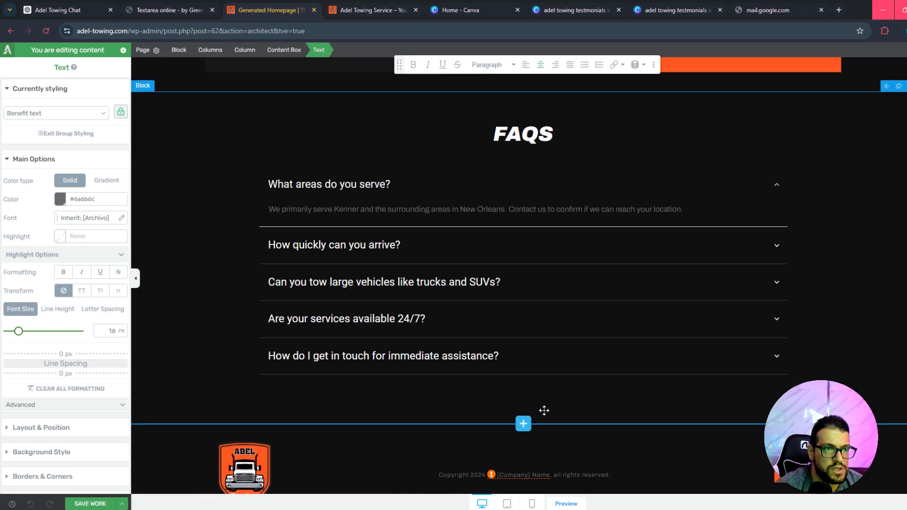